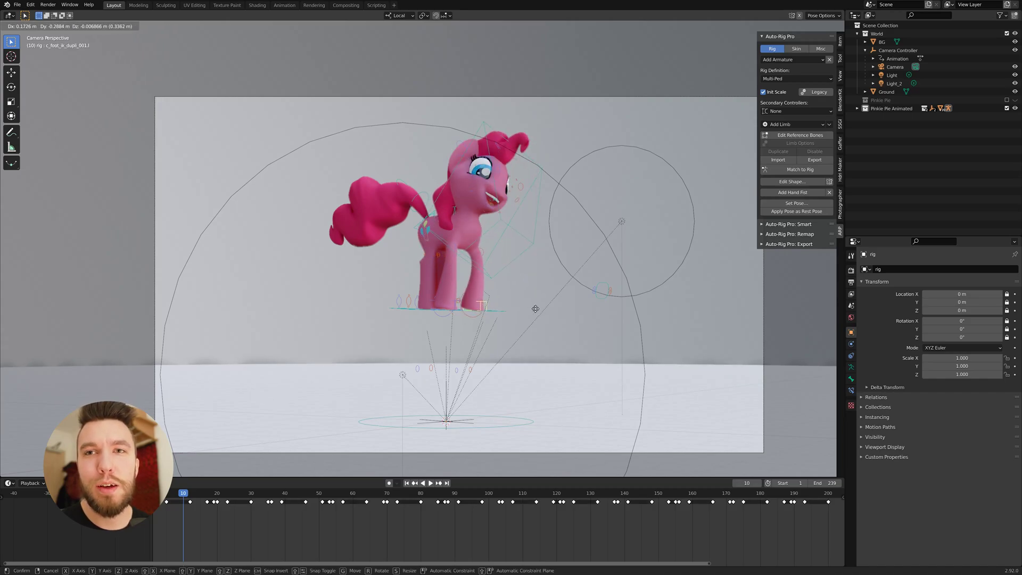
pyautogui.rightClick(535, 308)
pyautogui.click(453, 307)
pyautogui.press('g')
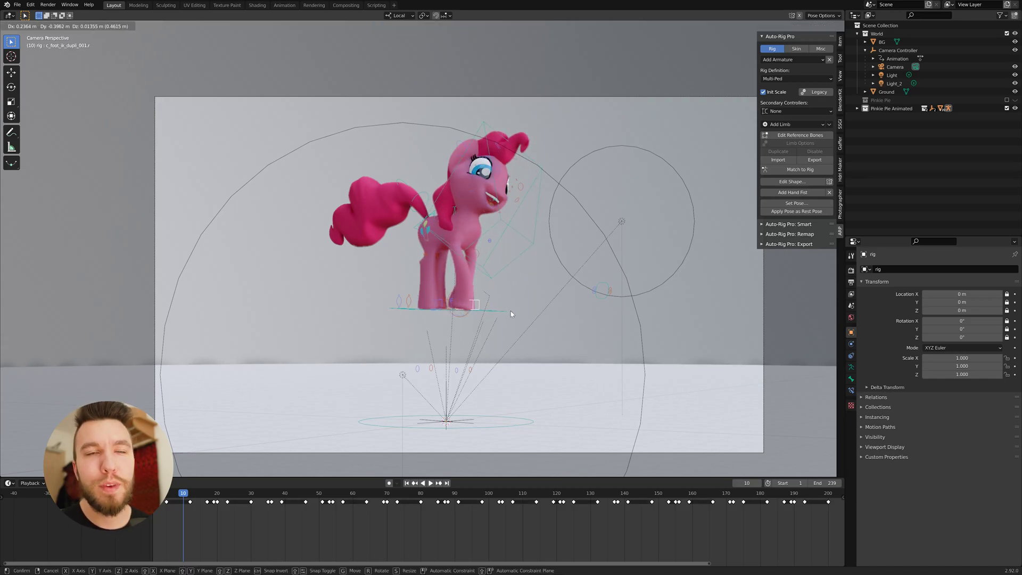
pyautogui.rightClick(511, 314)
# Rotate the pony's first tail controller freely with a trackball rotation to swing the tail outward
pyautogui.click(416, 199)
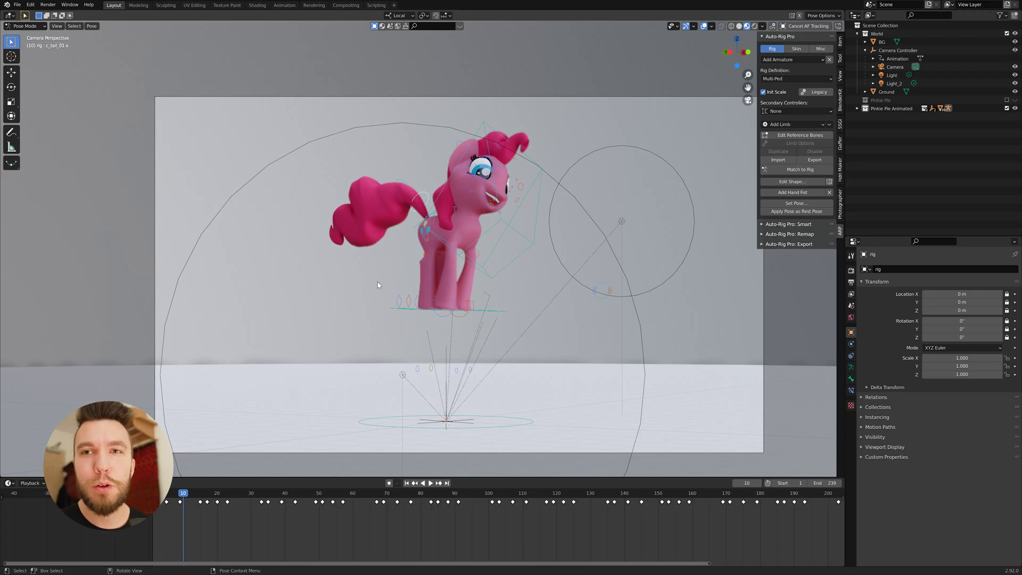
pyautogui.press('r')
pyautogui.press('r')
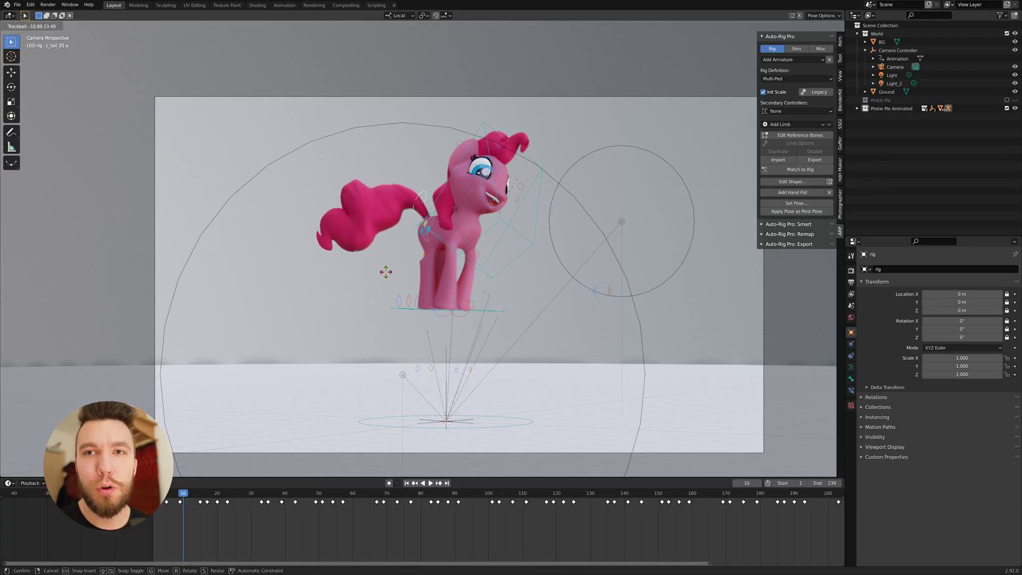
pyautogui.click(378, 281)
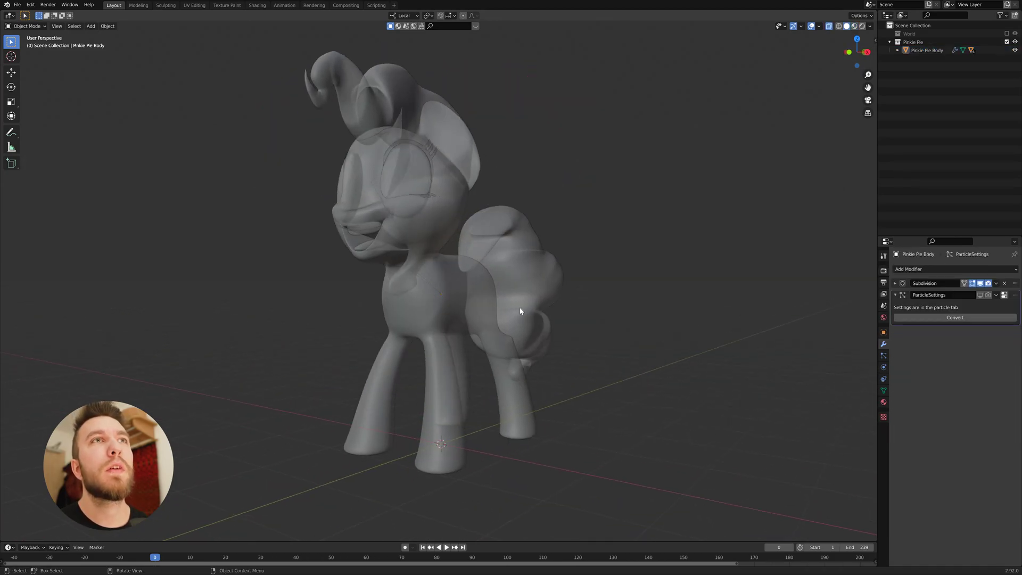
# Add the Auto-Rig Pro Horse armature for the pony body, viewed from the right side
pyautogui.press('KP_3')
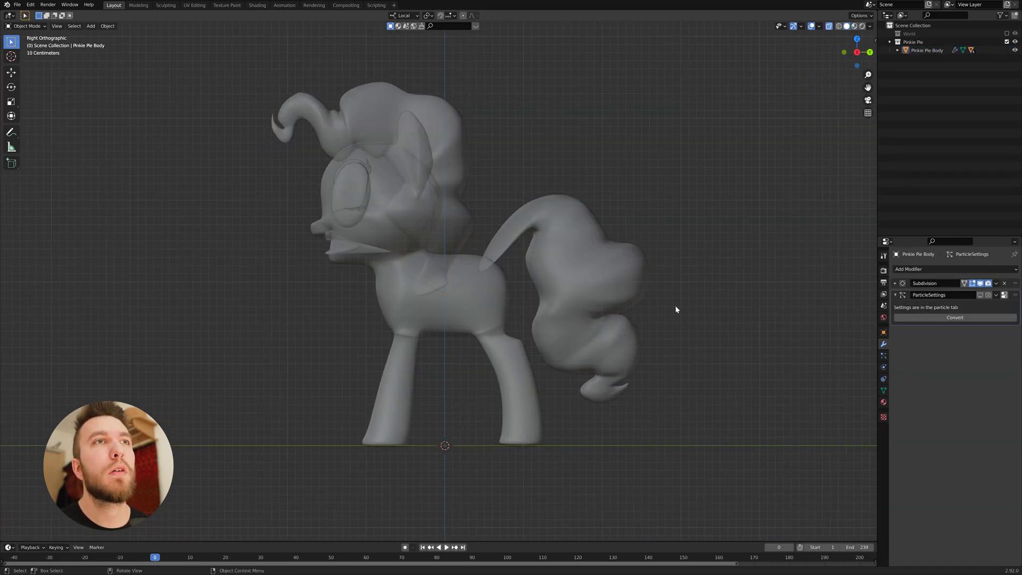
pyautogui.press('n')
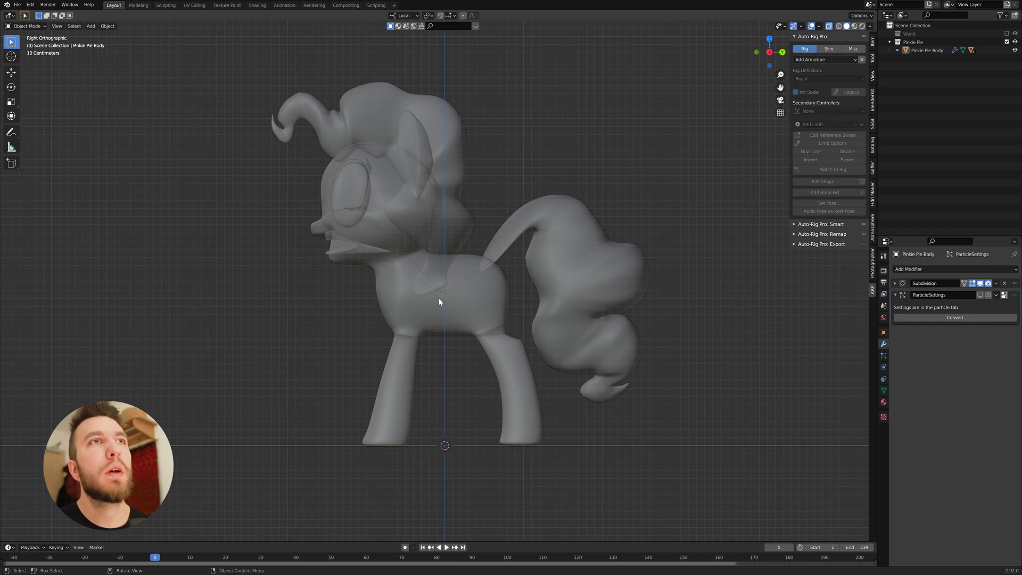
pyautogui.click(453, 316)
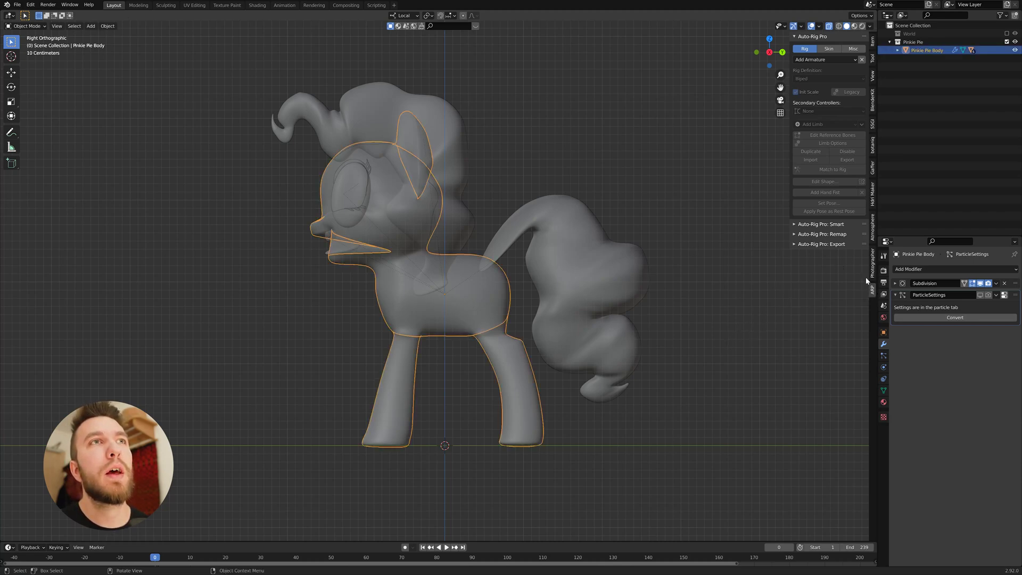
pyautogui.click(812, 59)
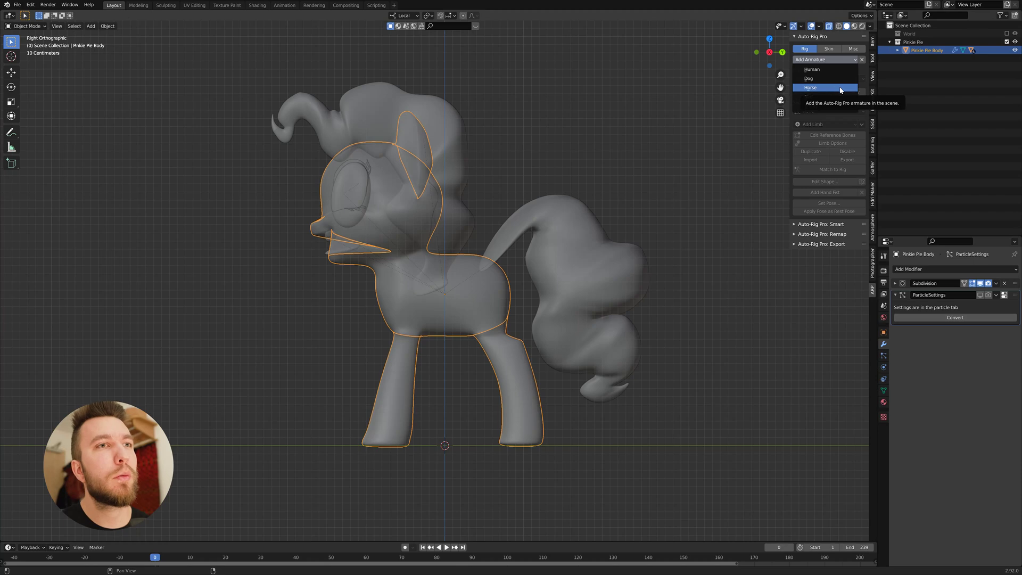
pyautogui.click(826, 88)
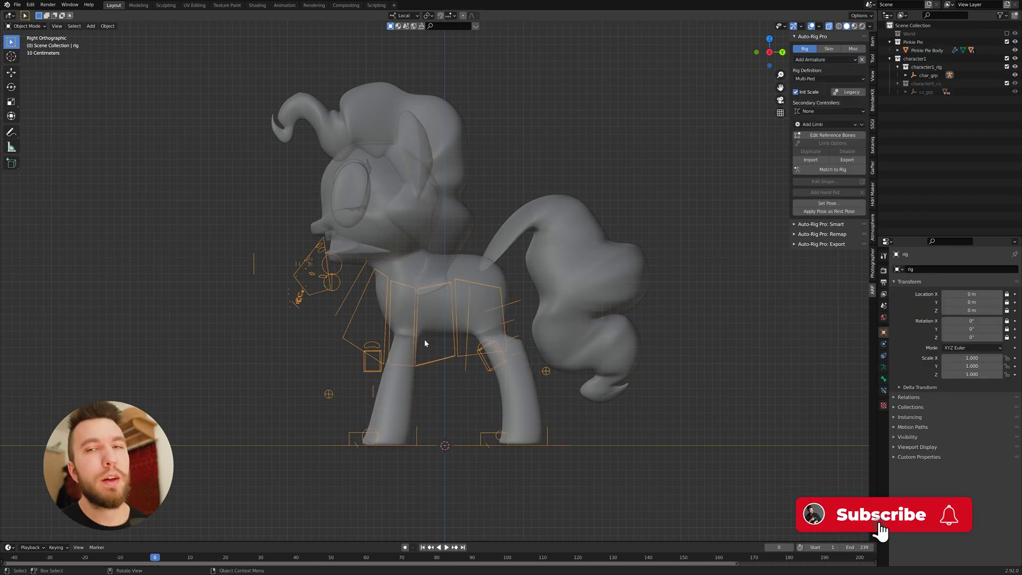
# Scale the horse rig up to about 1.28 and start editing its reference bones
pyautogui.press('s')
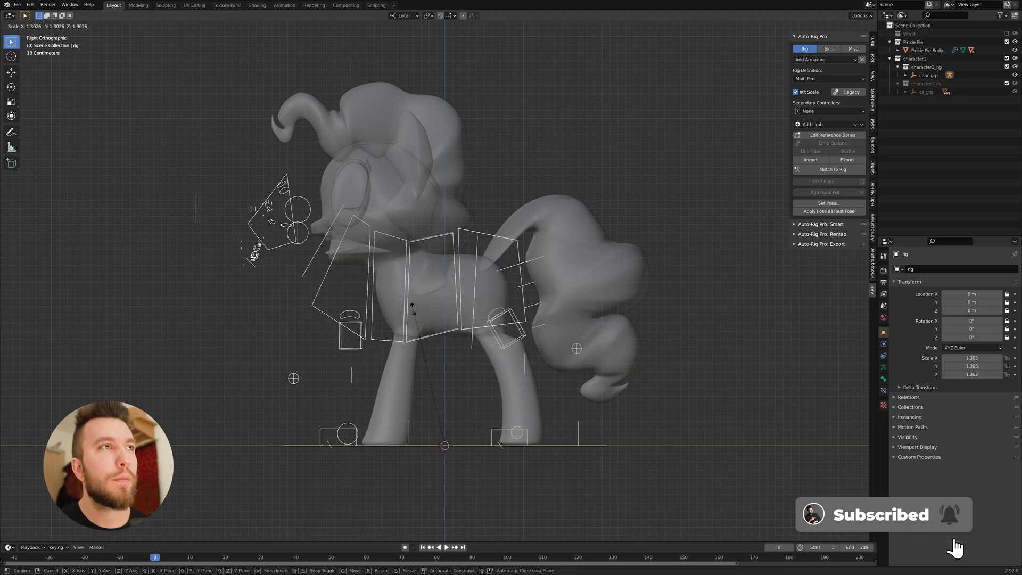
pyautogui.click(413, 311)
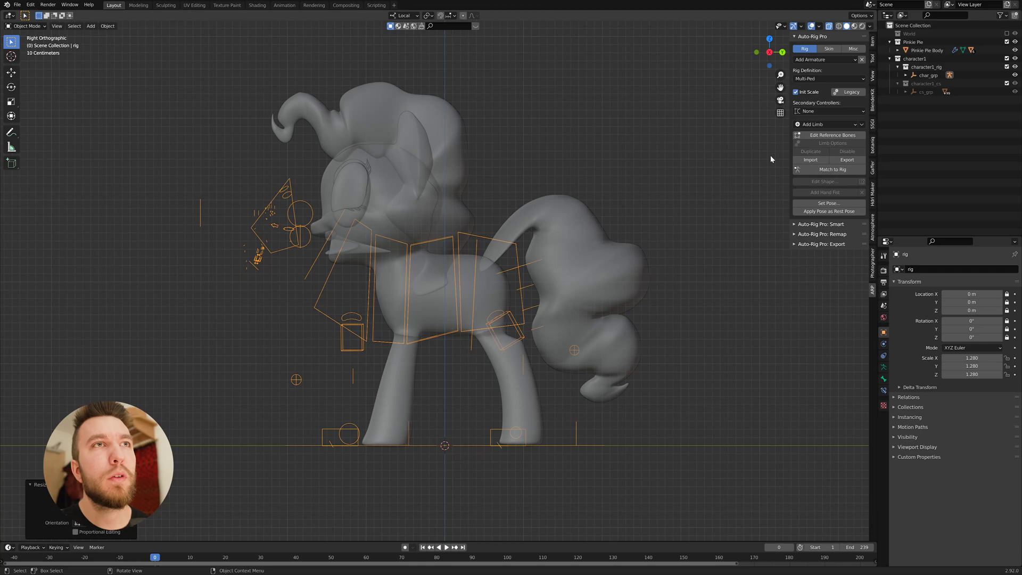
pyautogui.click(827, 137)
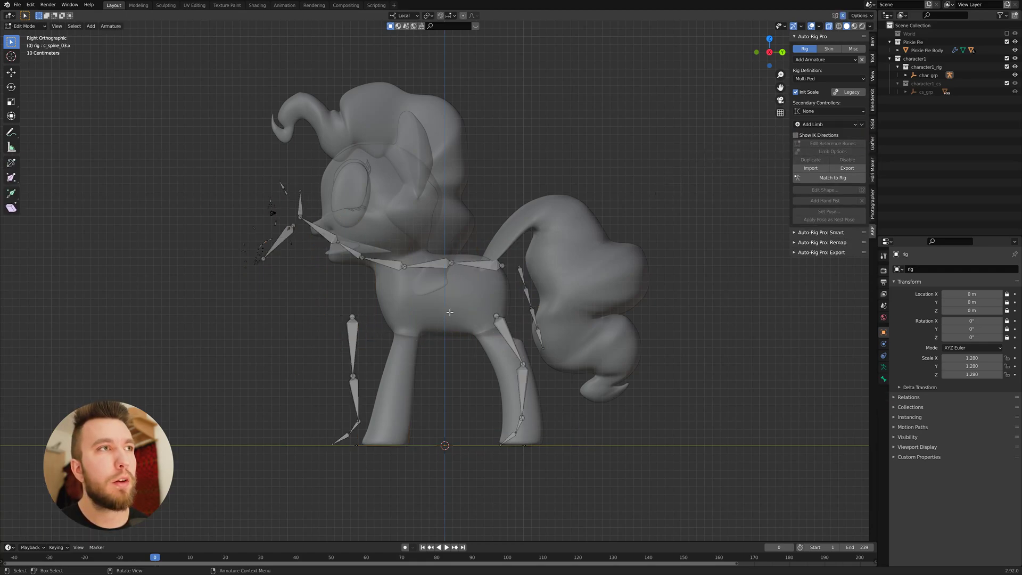
# Move the front leg's upper, knee and ankle joints into the pony's front leg
pyautogui.press('g')
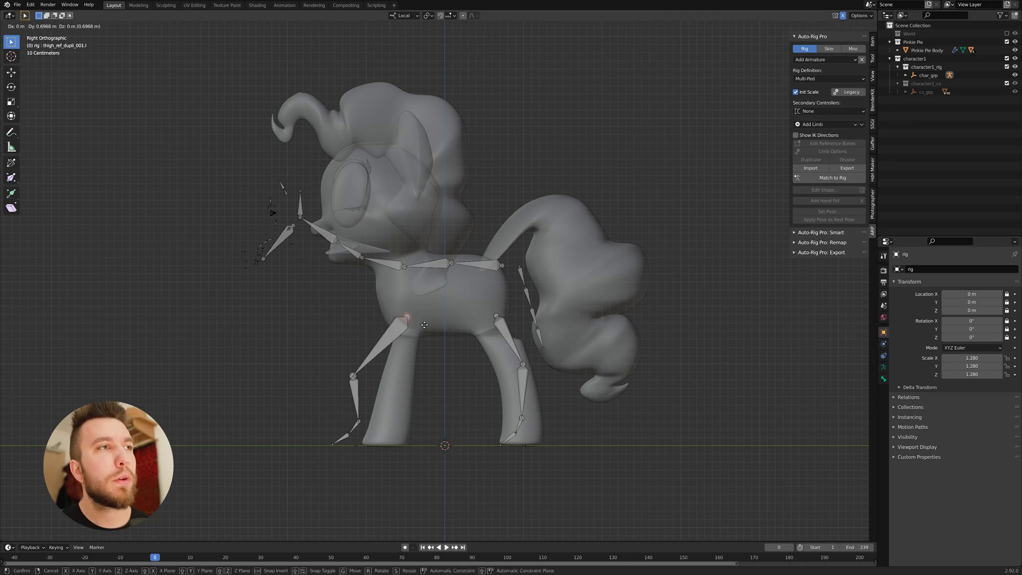
pyautogui.click(395, 374)
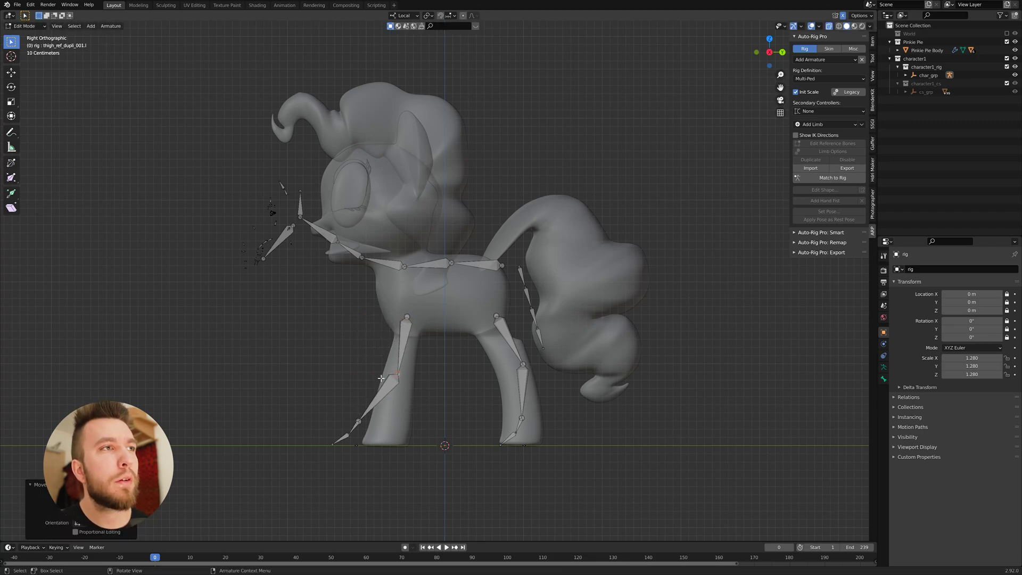
pyautogui.click(360, 421)
pyautogui.press('g')
pyautogui.click(411, 412)
# Move the front foot bones into the front hoof and lengthen them along local Y to span its sole
pyautogui.moveTo(325, 427); pyautogui.dragTo(362, 450)
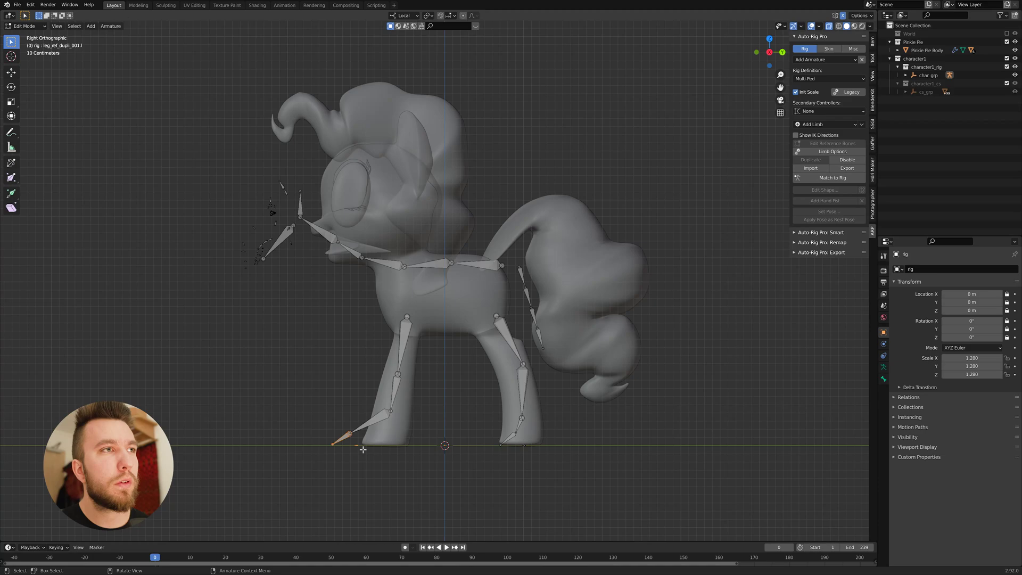
pyautogui.press('g')
pyautogui.click(402, 448)
pyautogui.press('s')
pyautogui.press('y')
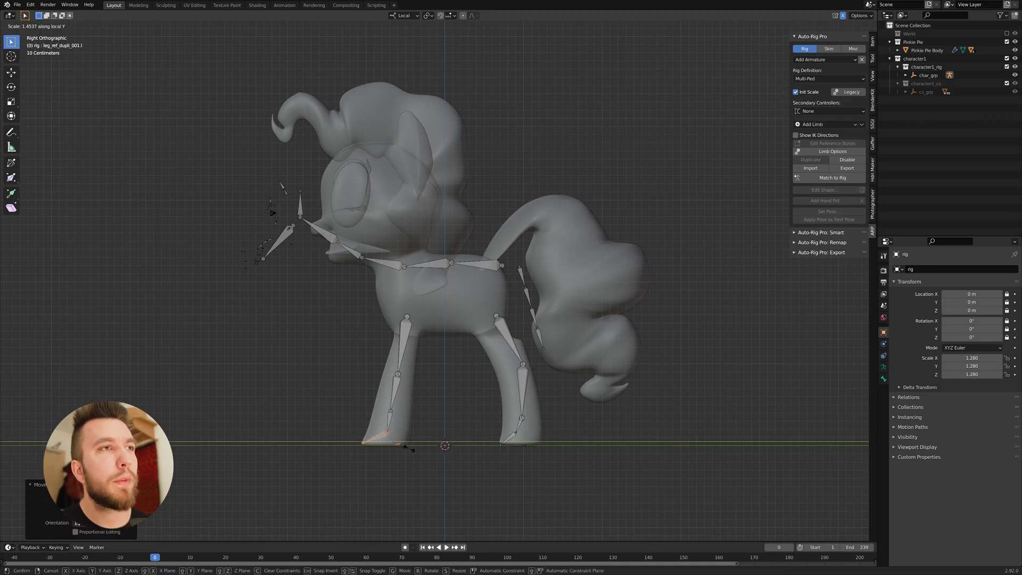
pyautogui.click(413, 448)
pyautogui.press('g')
pyautogui.click(420, 449)
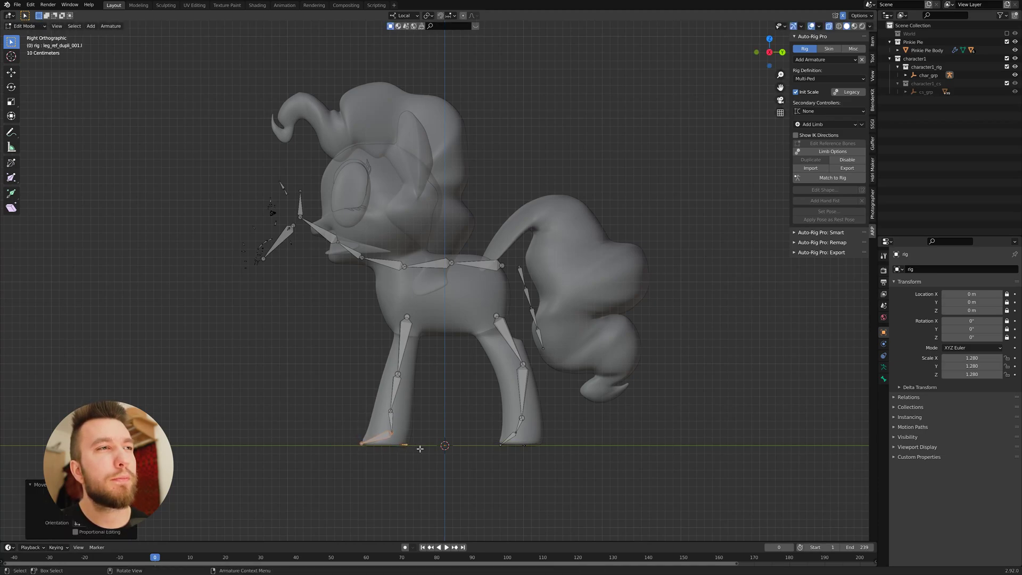
# Shift the front ankle joint slightly backward to centre it in the front leg
pyautogui.click(403, 415)
pyautogui.press('g')
pyautogui.click(407, 415)
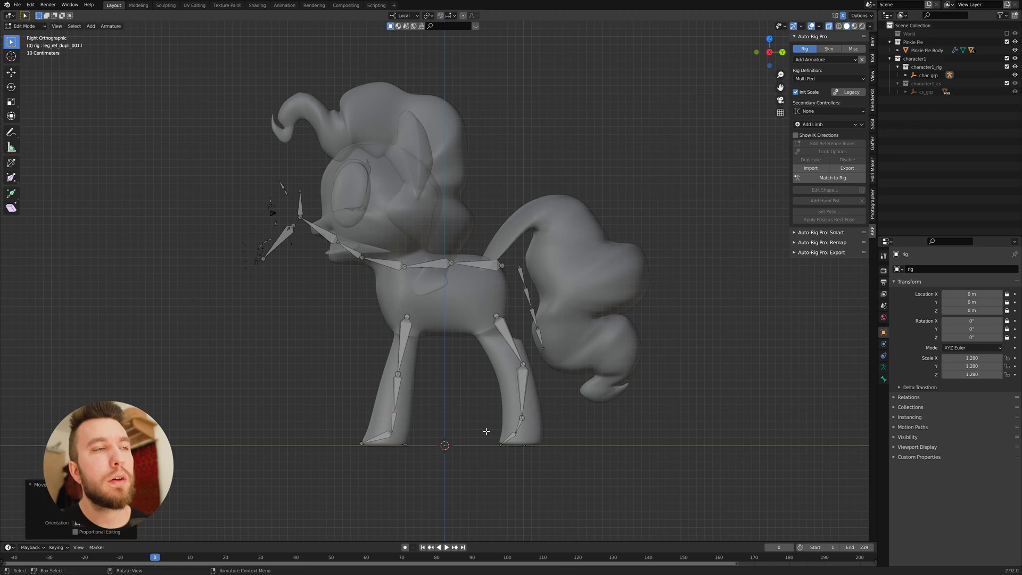
# Lengthen the rear foot bones along local Y and move them to span the rear hoof
pyautogui.click(508, 439)
pyautogui.press('s')
pyautogui.press('y')
pyautogui.click(553, 452)
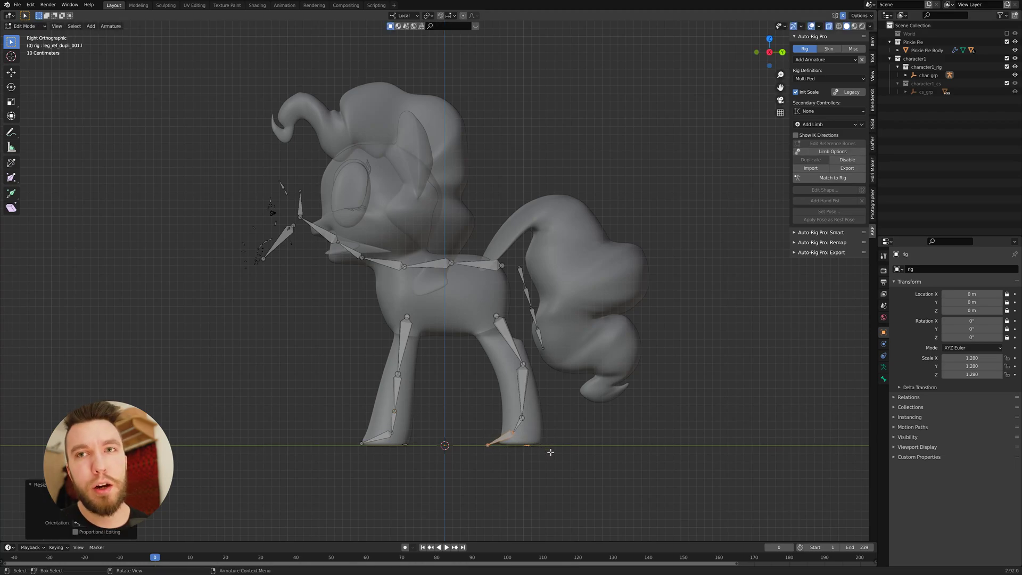
pyautogui.press('g')
pyautogui.click(563, 450)
# Raise the rear ankle joint and move the rear knee joint up and forward inside the rear leg
pyautogui.click(551, 422)
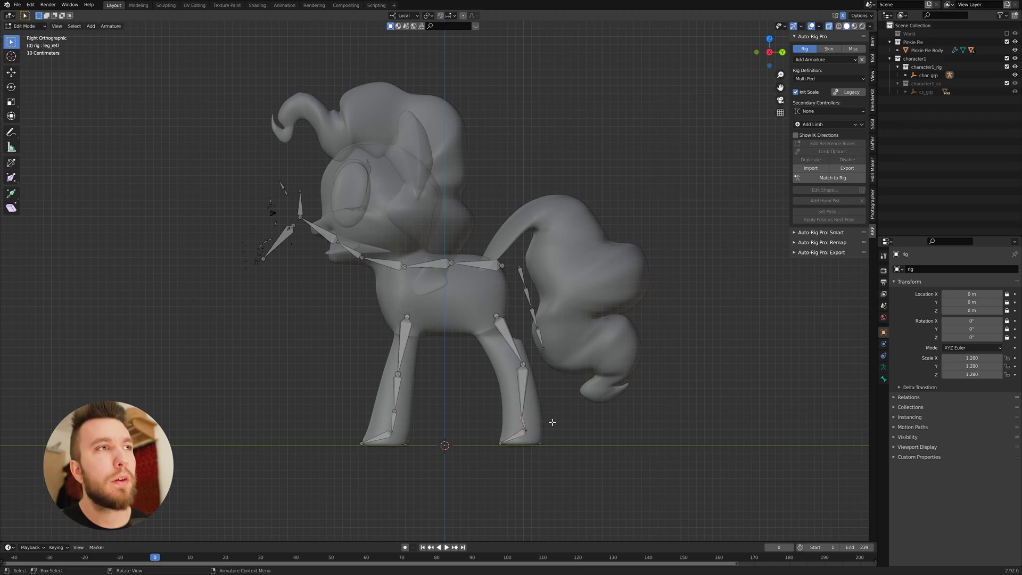
pyautogui.press('g')
pyautogui.click(551, 413)
pyautogui.click(528, 364)
pyautogui.press('g')
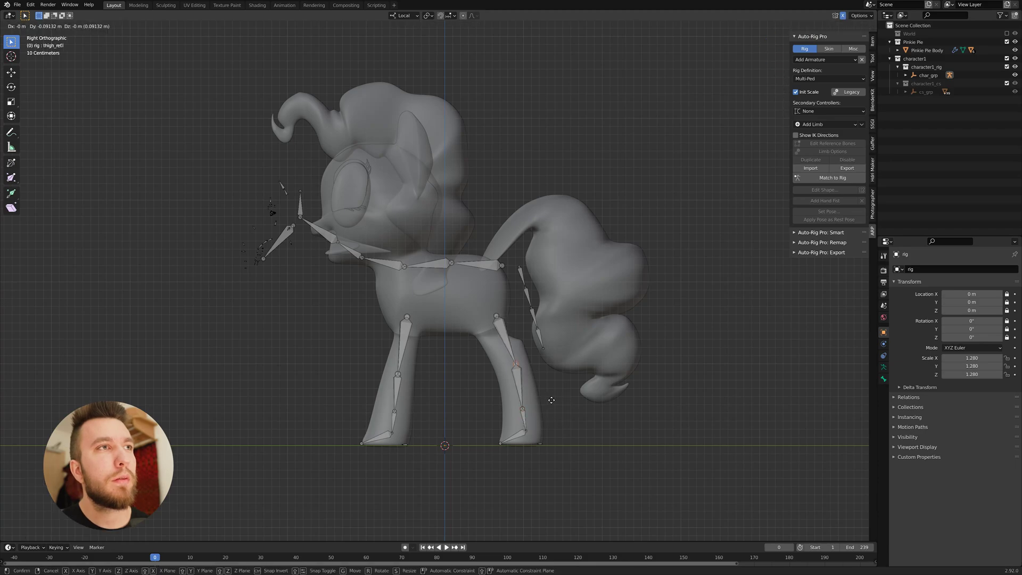
pyautogui.click(542, 387)
# Raise the front knee joint and move the rear leg's top joint up and forward into the hip
pyautogui.click(402, 376)
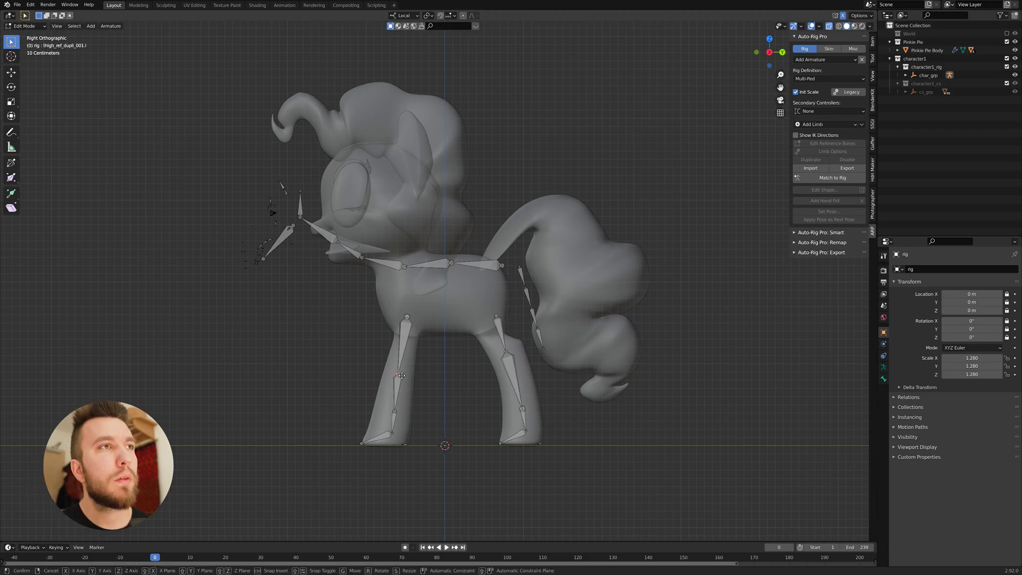
pyautogui.press('g')
pyautogui.click(407, 357)
pyautogui.press('g')
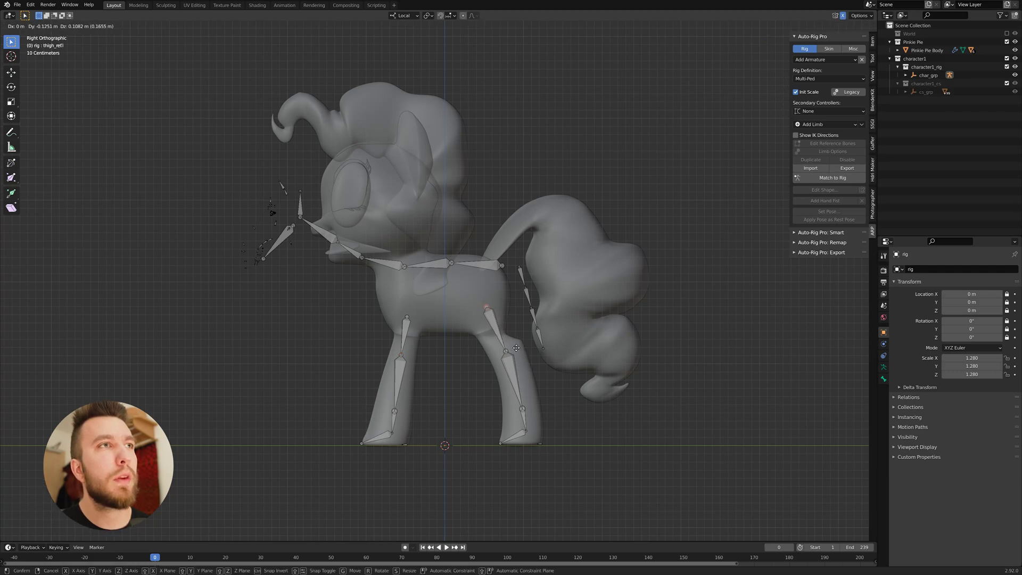
pyautogui.click(520, 347)
pyautogui.click(520, 362)
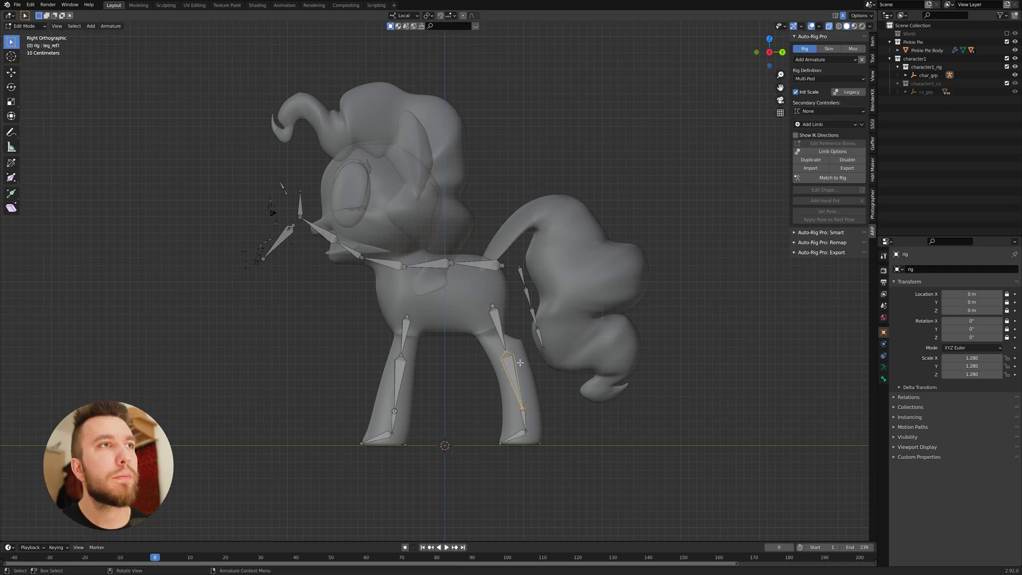
# Move the tail's base joint onto the rump and place the next two joints along the tail's upward arch
pyautogui.click(518, 265)
pyautogui.press('g')
pyautogui.click(513, 286)
pyautogui.click(529, 286)
pyautogui.press('g')
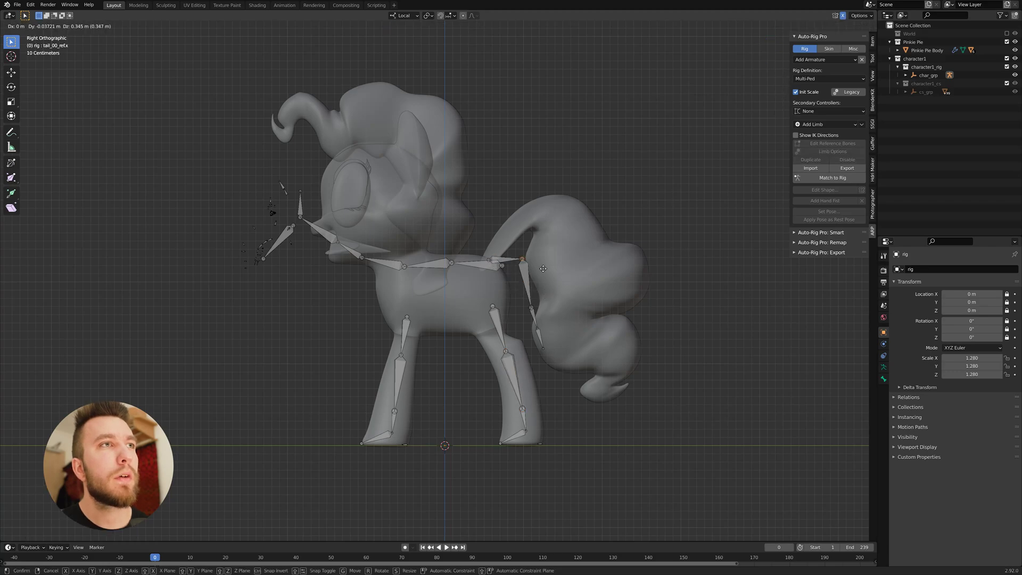
pyautogui.click(537, 236)
pyautogui.click(529, 305)
pyautogui.press('g')
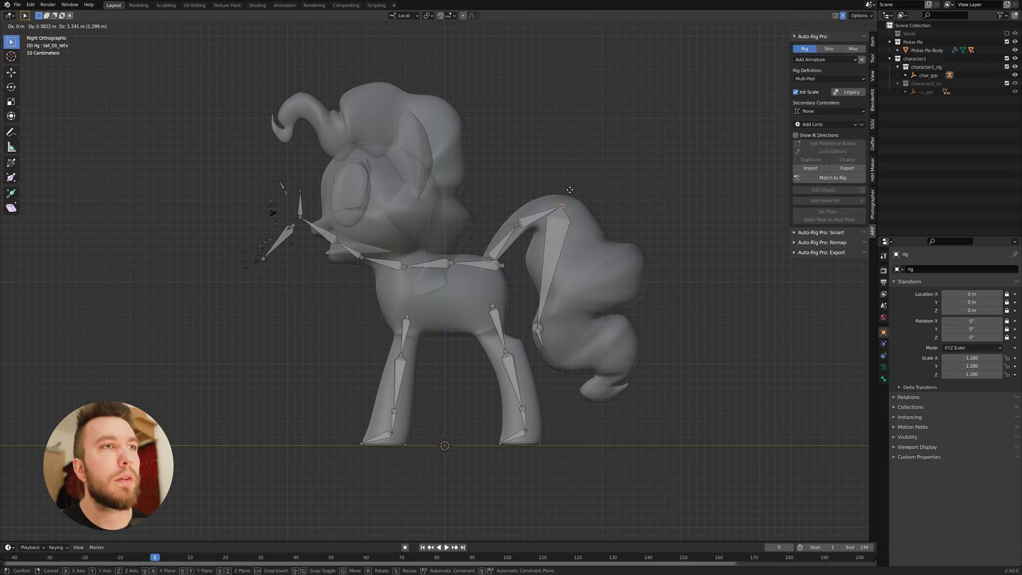
pyautogui.click(570, 191)
# Fine-tune the tail's base joint on the rump and move the fourth tail joint up into the tail's thick section
pyautogui.scroll(6, 489, 261)
pyautogui.click(489, 261)
pyautogui.press('g')
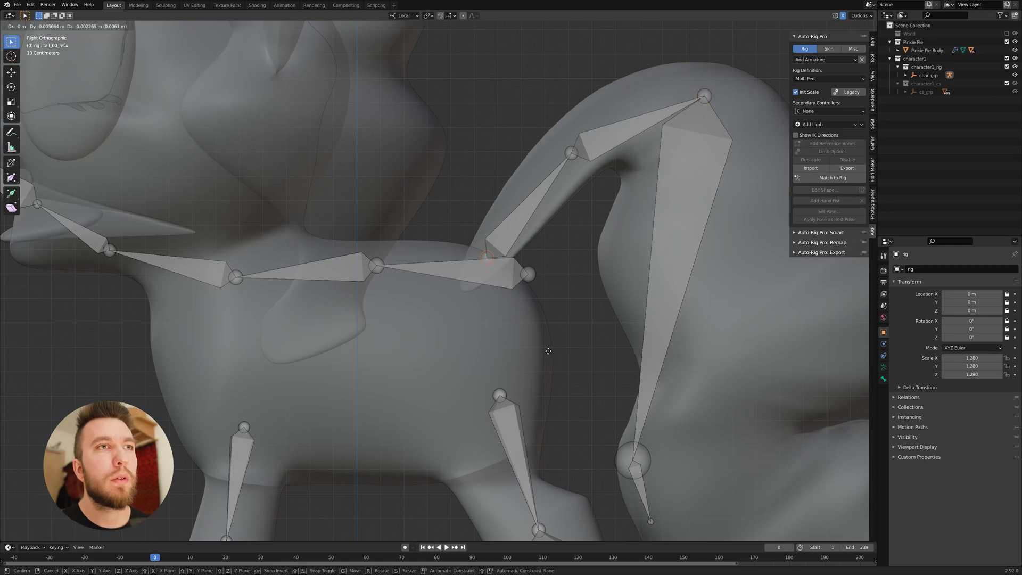
pyautogui.click(548, 352)
pyautogui.click(634, 460)
pyautogui.press('g')
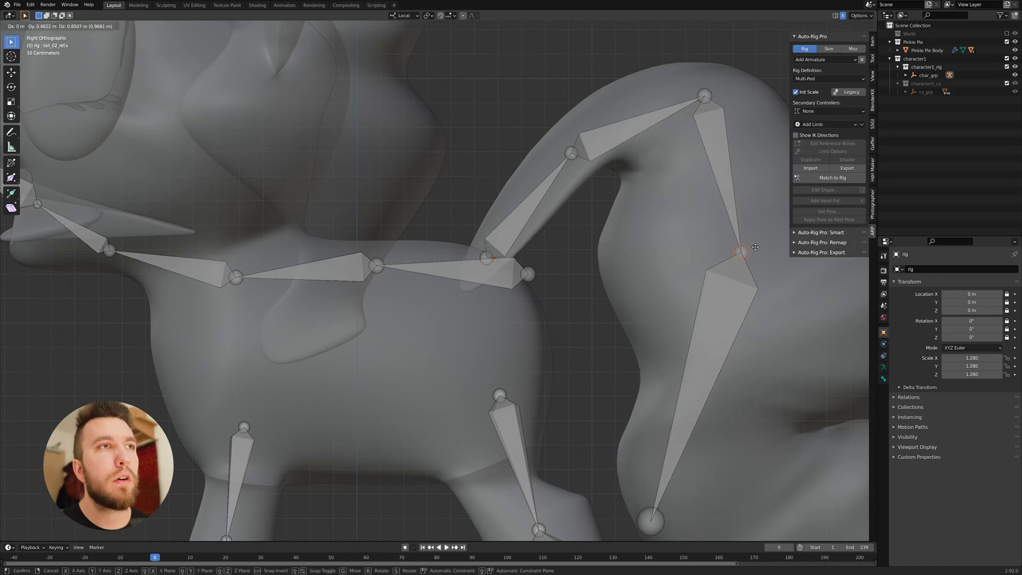
pyautogui.click(740, 274)
# Move the tail's end joint into the lower curl and lower the joint before it into the narrow part above
pyautogui.scroll(-4, 740, 311)
pyautogui.scroll(-1, 734, 324)
pyautogui.keyDown('shift'); pyautogui.moveTo(702, 401); pyautogui.dragTo(556, 384, button='middle'); pyautogui.keyUp('shift')
pyautogui.click(556, 383)
pyautogui.press('g')
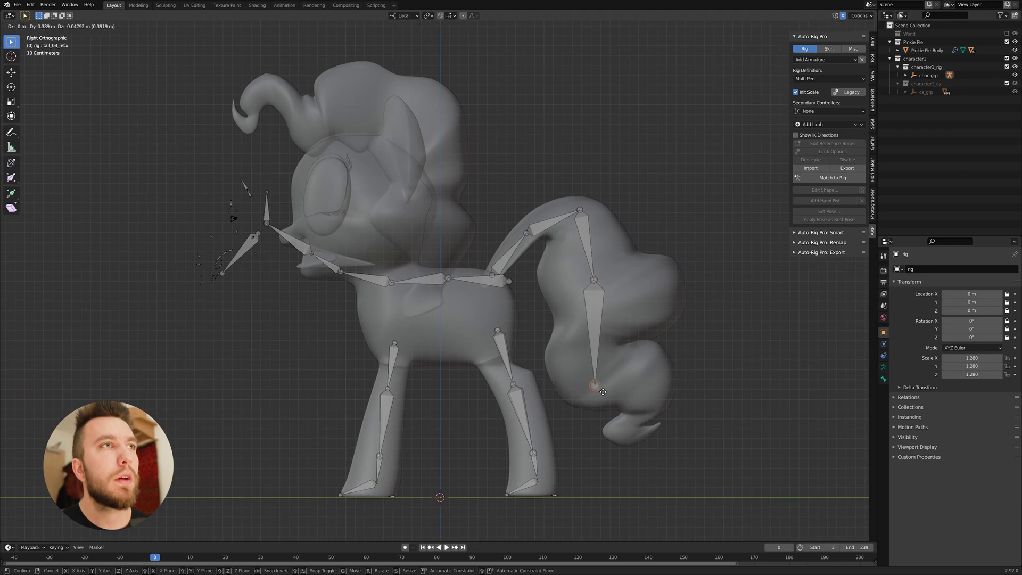
pyautogui.click(638, 387)
pyautogui.click(594, 280)
pyautogui.press('g')
pyautogui.click(585, 353)
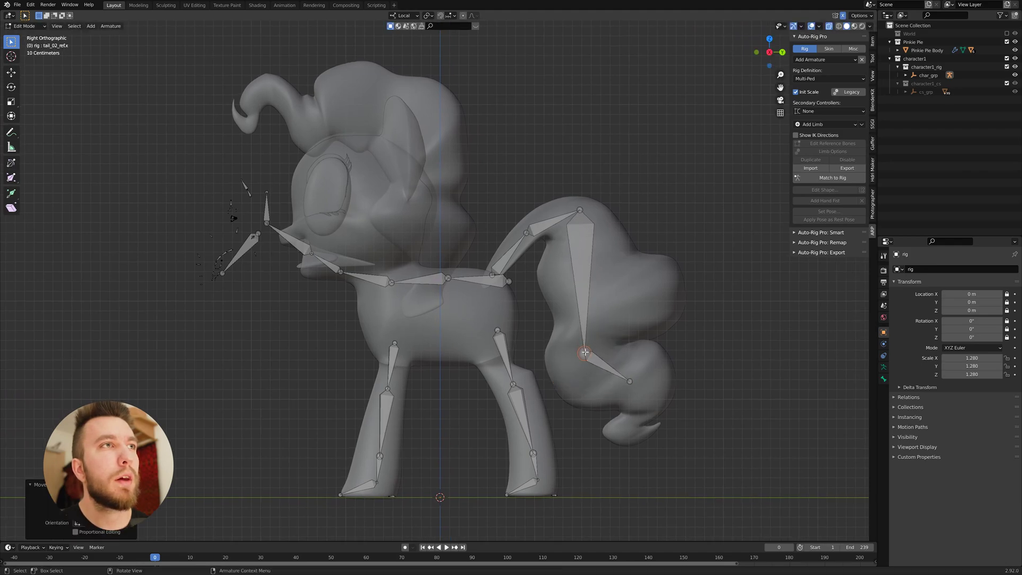
# Reposition the second and third tail joints so the bones follow the arch and the start of its downward bend
pyautogui.click(579, 210)
pyautogui.press('g')
pyautogui.click(586, 212)
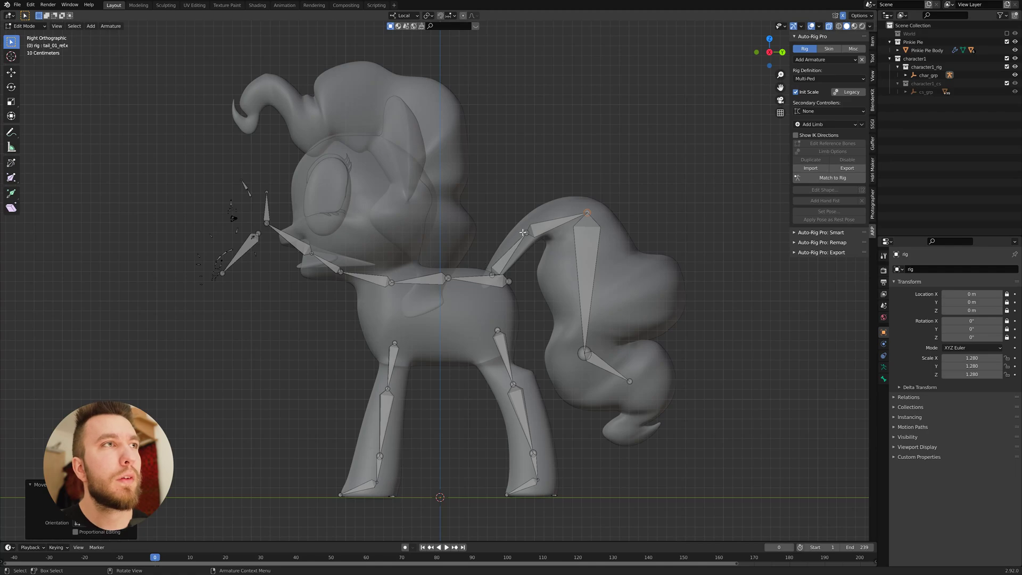
pyautogui.click(524, 233)
pyautogui.press('g')
pyautogui.click(538, 217)
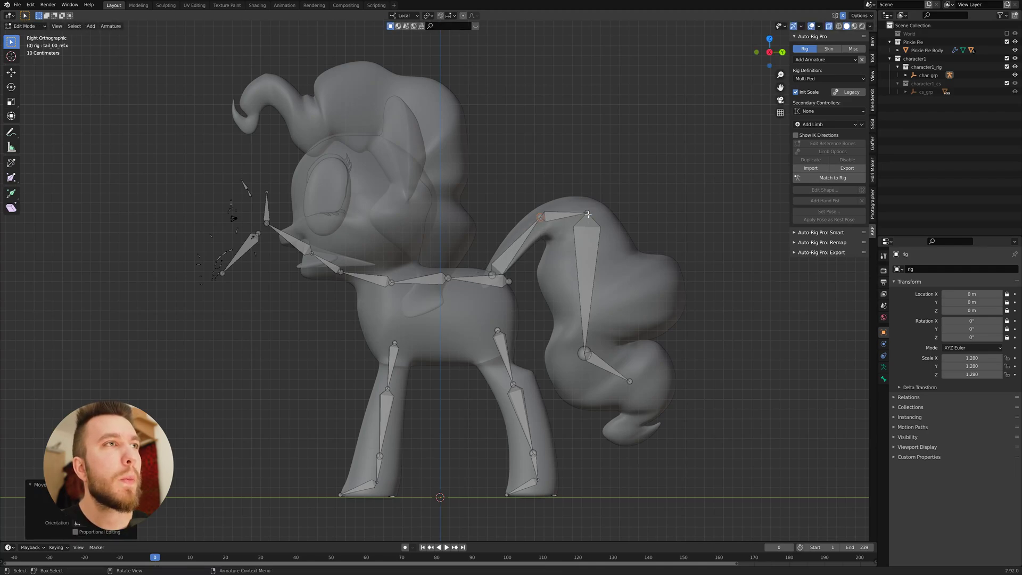
pyautogui.moveTo(588, 214); pyautogui.dragTo(605, 240)
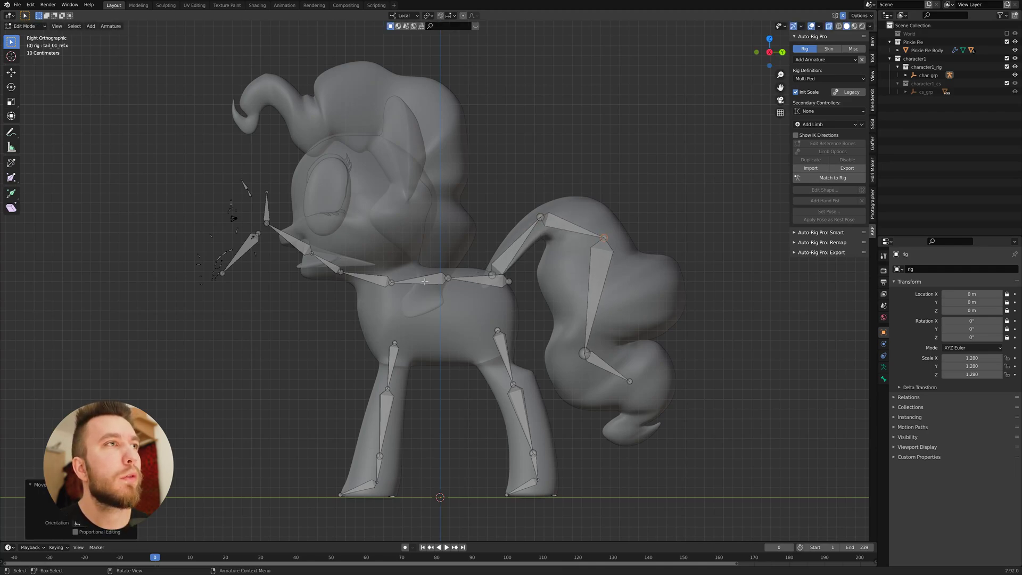
# Shrink the whole linked spine, neck and head bone chain and place it inside the pony's torso, with its root near the rump
pyautogui.click(475, 280)
pyautogui.press('l')
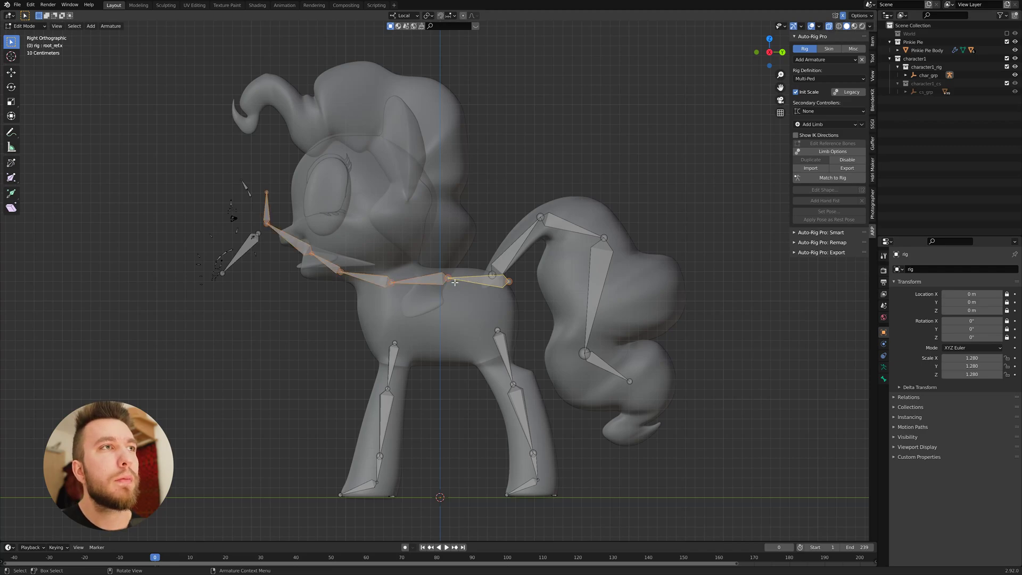
pyautogui.press('s')
pyautogui.click(451, 276)
pyautogui.press('g')
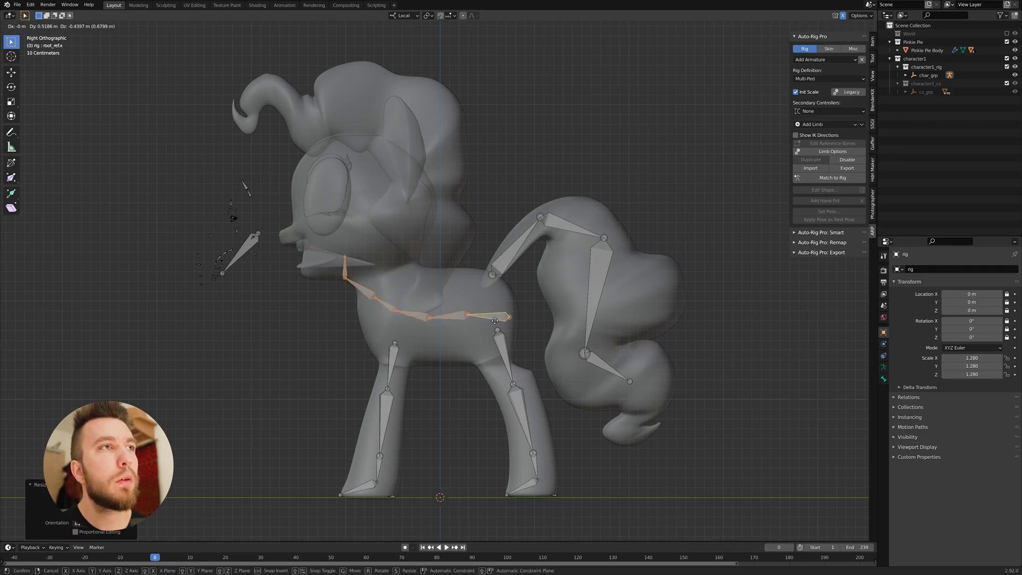
pyautogui.click(500, 315)
pyautogui.press('s')
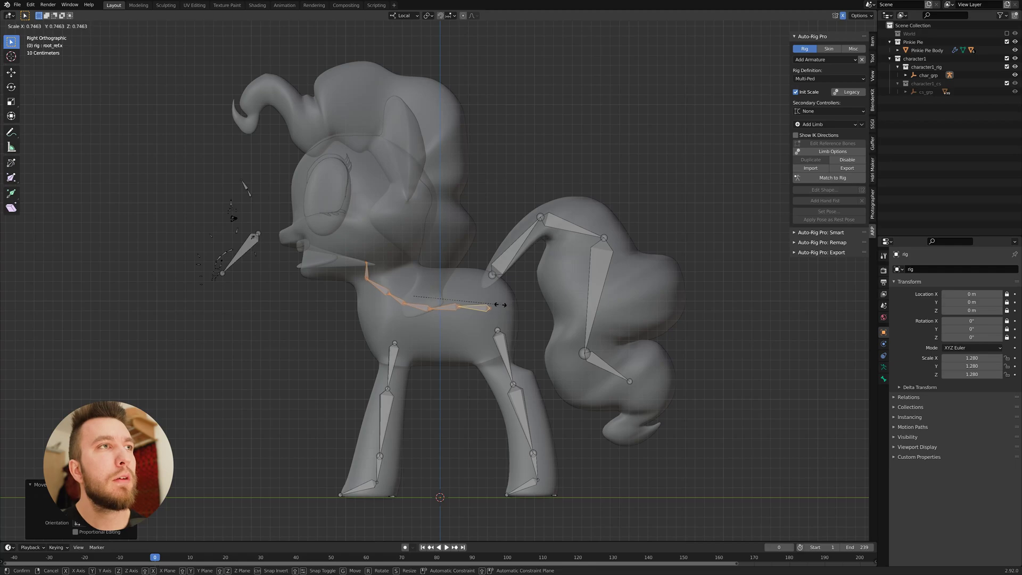
pyautogui.click(502, 305)
pyautogui.press('g')
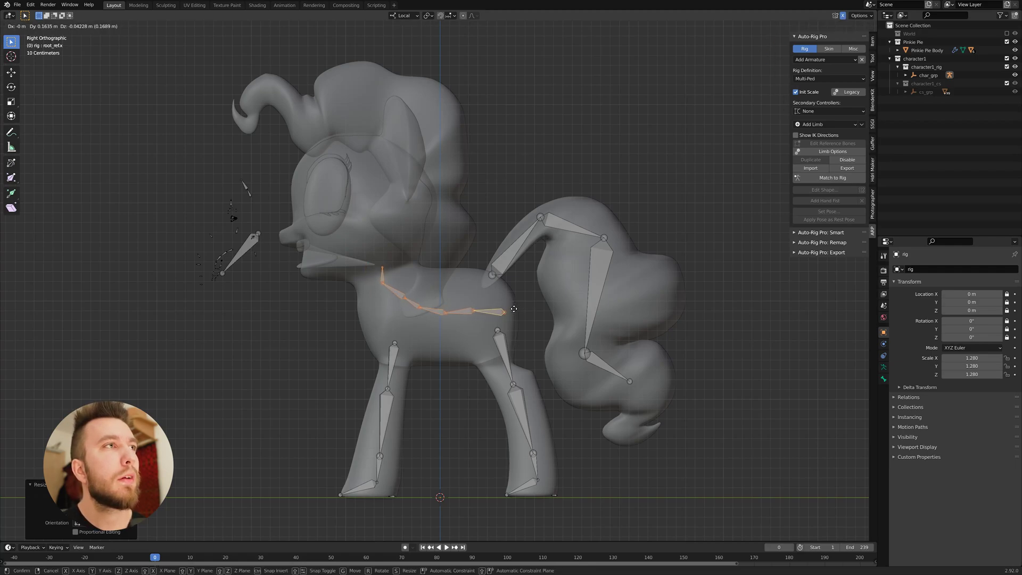
pyautogui.click(514, 309)
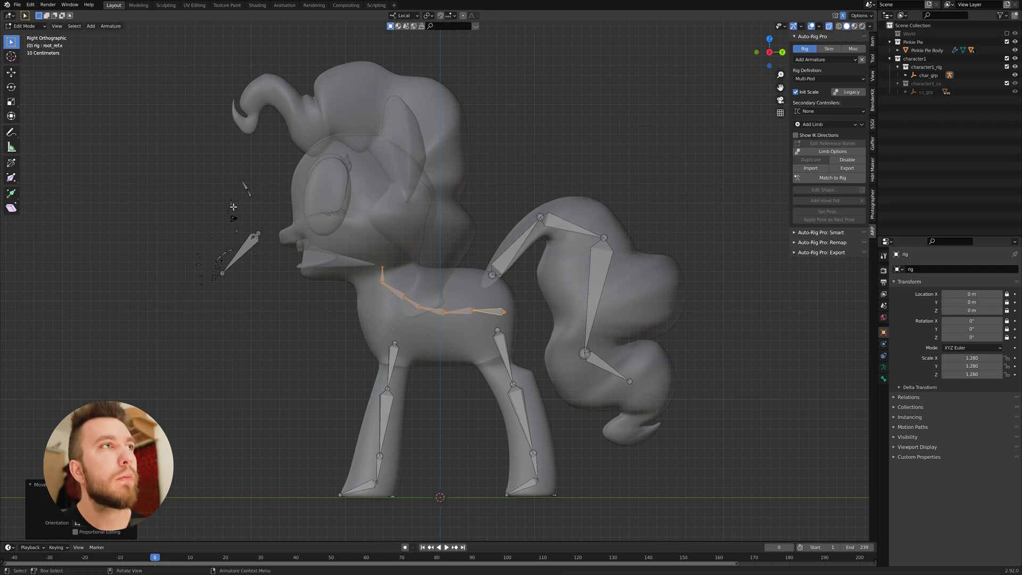
# Move all the facial bones floating in front of the muzzle onto the pony's head
pyautogui.moveTo(155, 169); pyautogui.dragTo(270, 295)
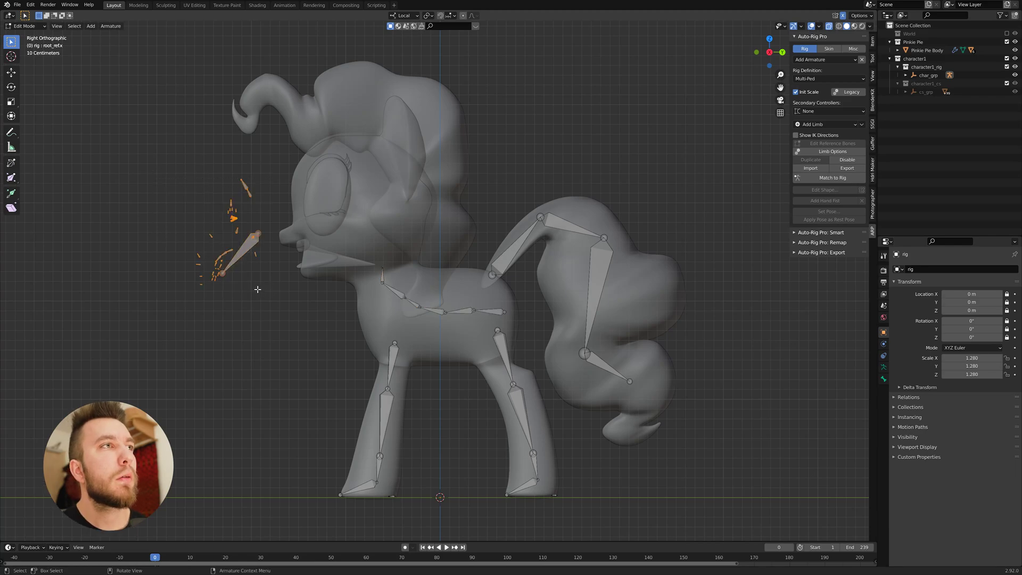
pyautogui.press('g')
pyautogui.click(362, 274)
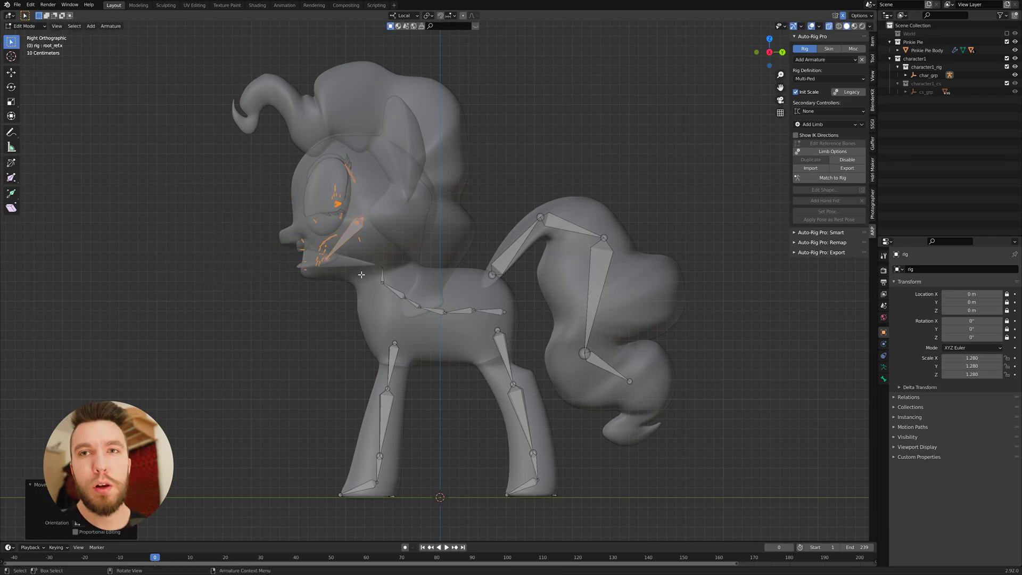
# Rotate the front mouth bones slightly and shift them to line up with the front of the open mouth
pyautogui.moveTo(282, 233); pyautogui.dragTo(310, 285)
pyautogui.press('r')
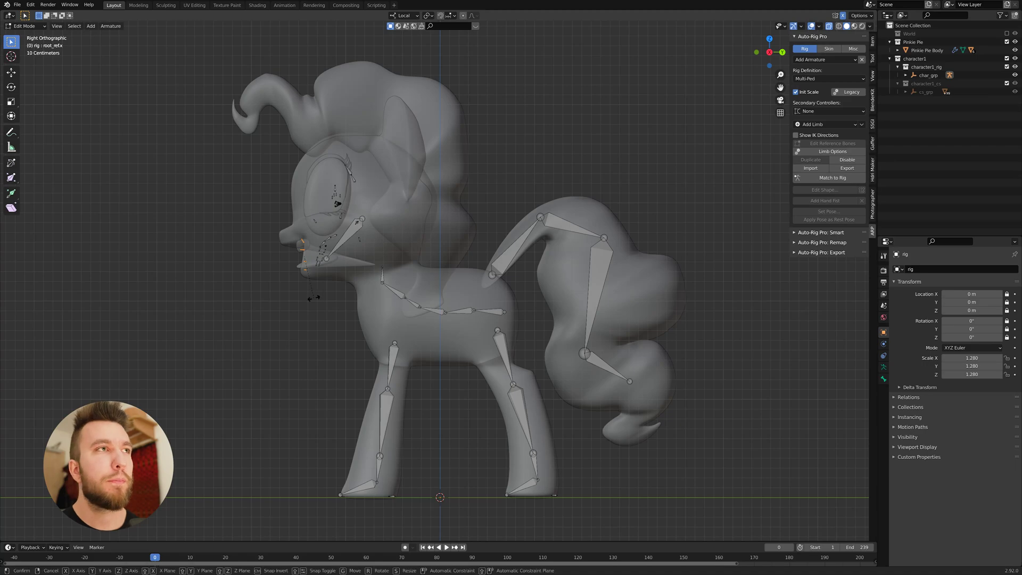
pyautogui.click(304, 299)
pyautogui.press('g')
pyautogui.click(311, 291)
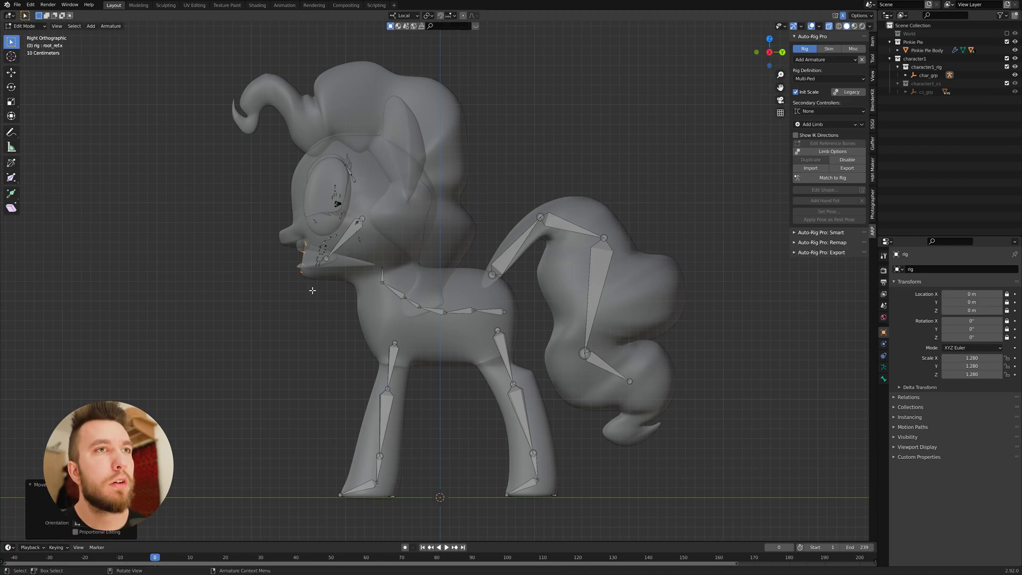
# Move the jaw bone's base joint back to the jaw hinge and its end joint down under the lower jaw
pyautogui.scroll(1, 340, 233)
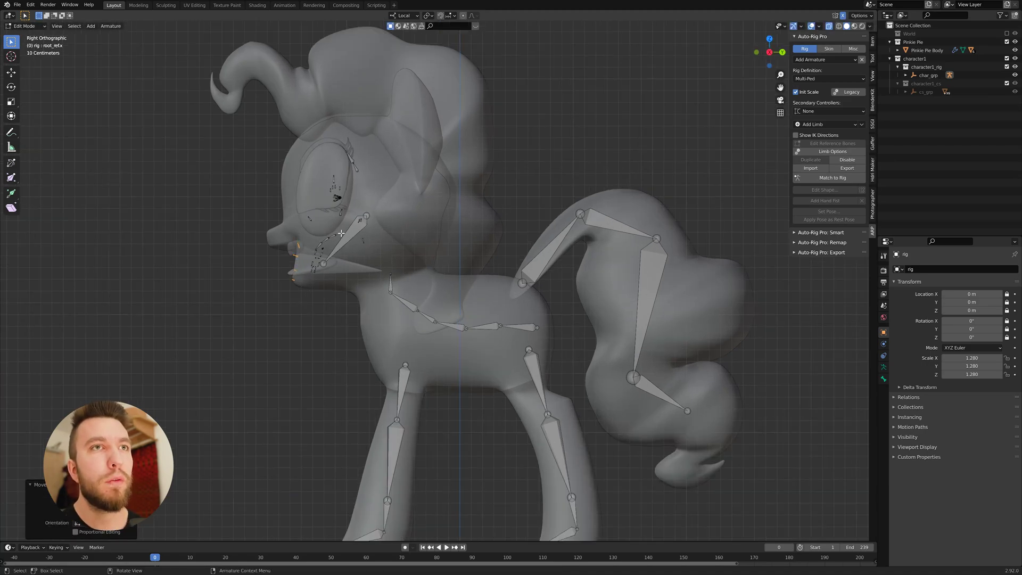
pyautogui.click(368, 217)
pyautogui.click(883, 379)
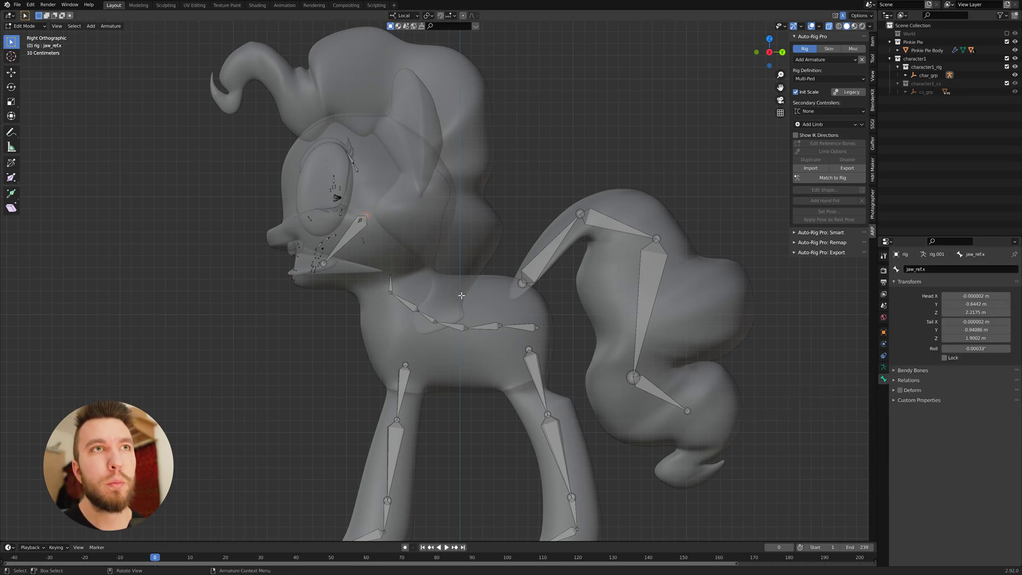
pyautogui.press('g')
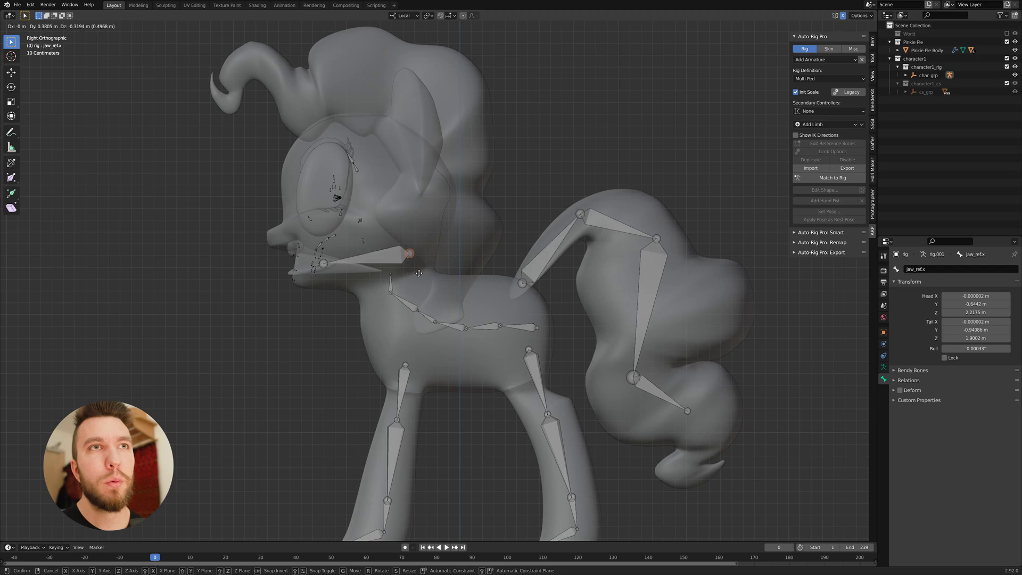
pyautogui.click(412, 273)
pyautogui.press('g')
pyautogui.click(342, 275)
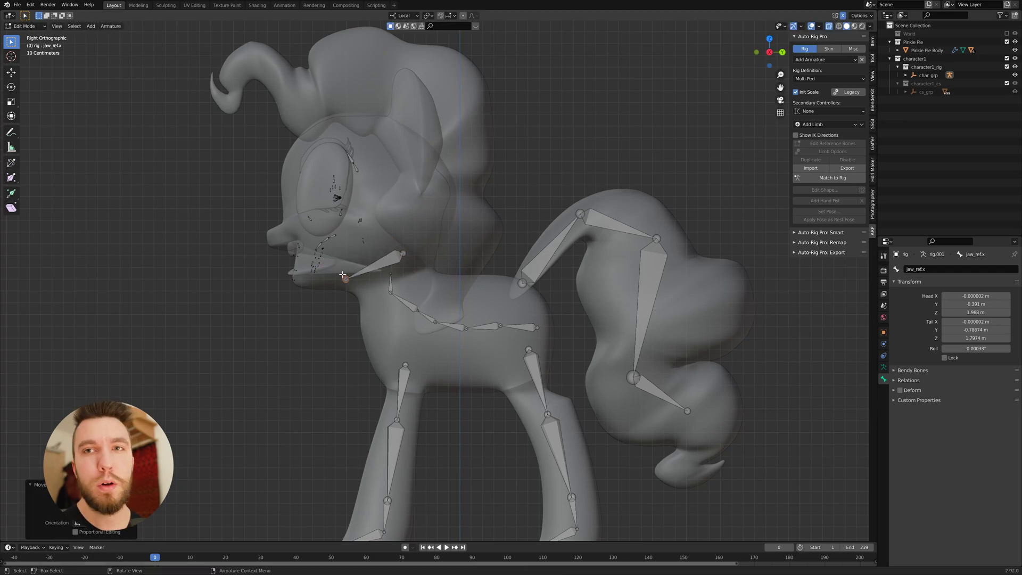
# Move the eye, eyelid and eyebrow bones up into the eye and scale them up to about 2.7 times
pyautogui.click(339, 197)
pyautogui.scroll(8, 338, 198)
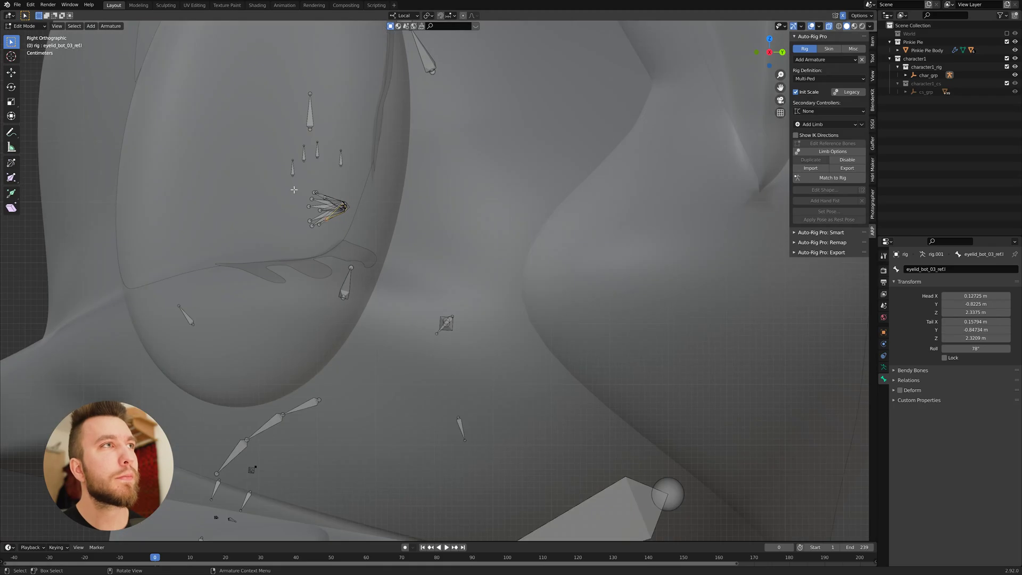
pyautogui.moveTo(294, 189); pyautogui.dragTo(358, 231)
pyautogui.moveTo(263, 86); pyautogui.dragTo(369, 237)
pyautogui.press('g')
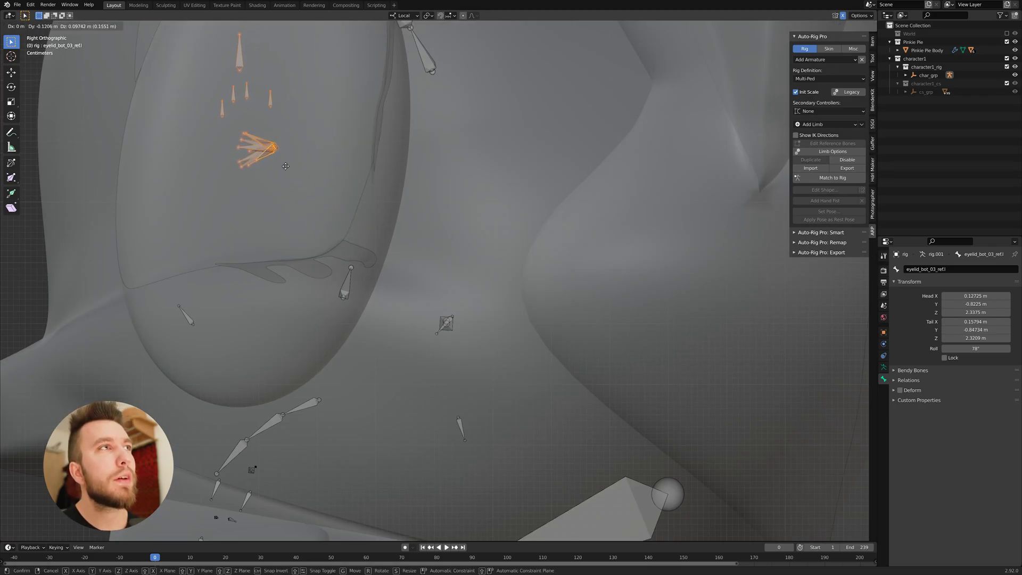
pyautogui.click(284, 169)
pyautogui.scroll(-4, 284, 170)
pyautogui.press('s')
pyautogui.rightClick(245, 158)
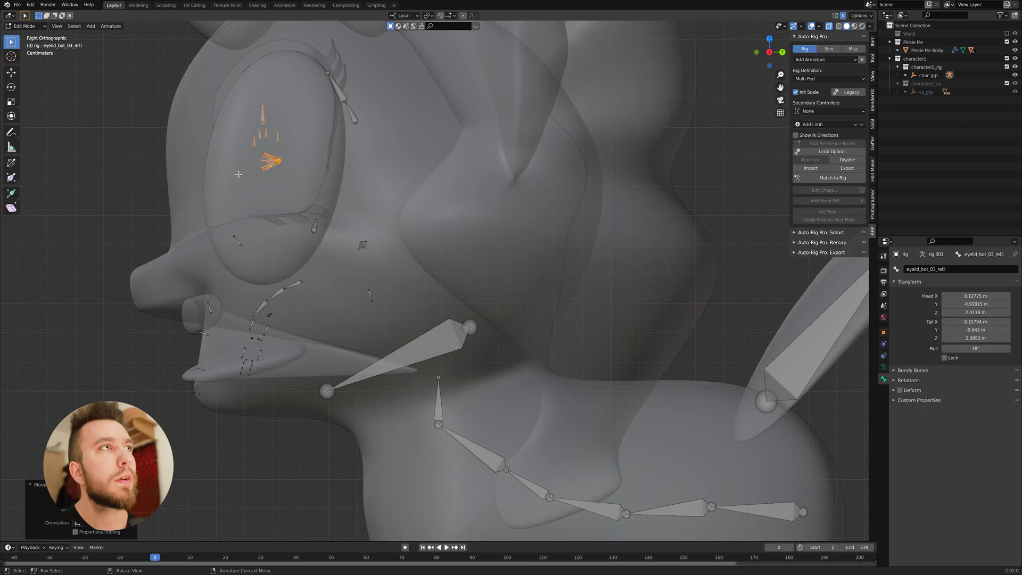
pyautogui.press('s')
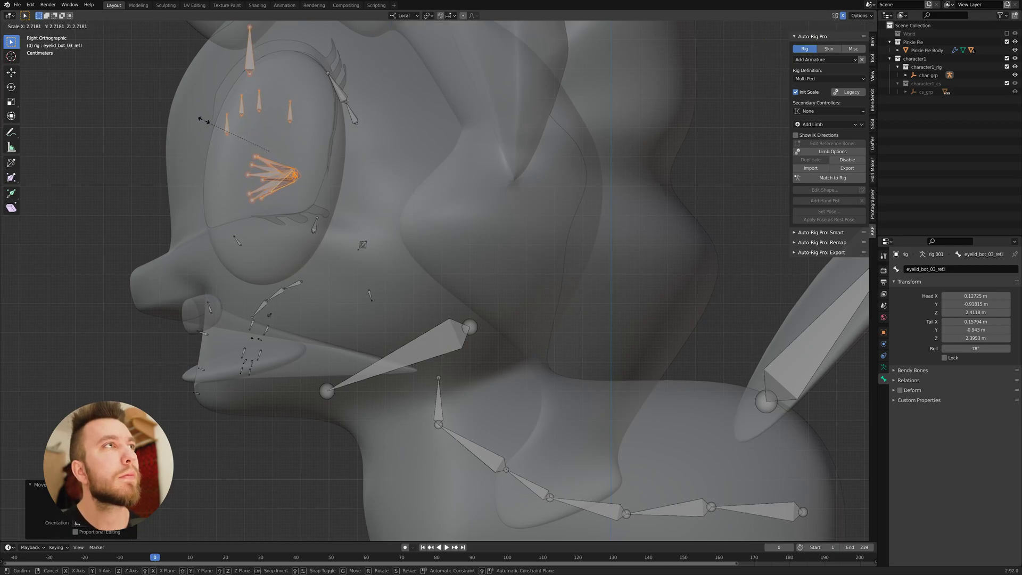
pyautogui.click(207, 123)
pyautogui.click(207, 123)
# Move the small eyebrow bones up along the upper edge of the eye
pyautogui.click(227, 125)
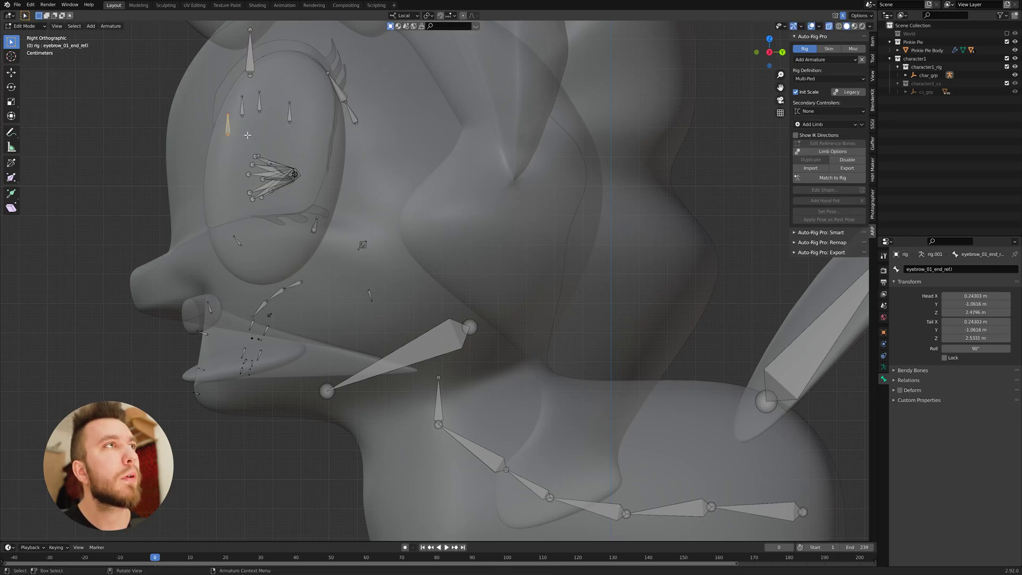
pyautogui.moveTo(200, 95); pyautogui.dragTo(313, 144)
pyautogui.press('g')
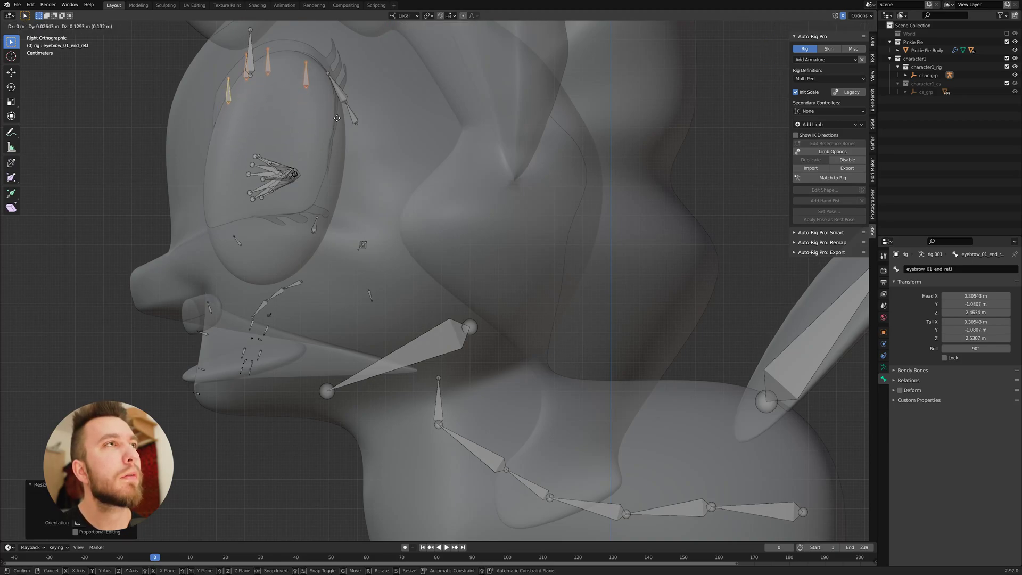
pyautogui.click(341, 100)
# Shrink the main eyebrow bone (eyebrow_full_ref) and place it in line among the small bones above the eye
pyautogui.click(250, 68)
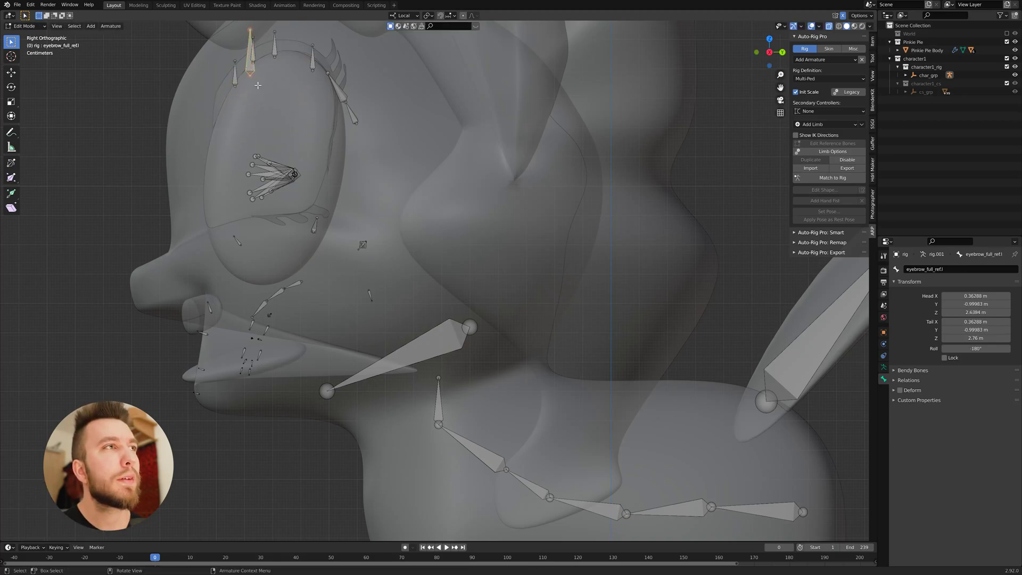
pyautogui.press('g')
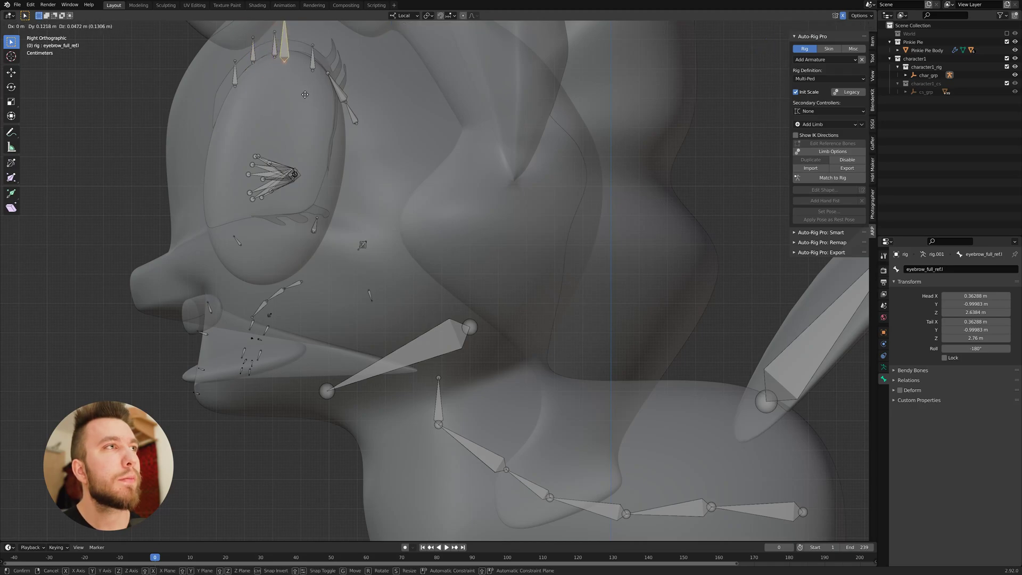
pyautogui.click(308, 95)
pyautogui.press('s')
pyautogui.click(359, 97)
pyautogui.press('g')
pyautogui.click(362, 101)
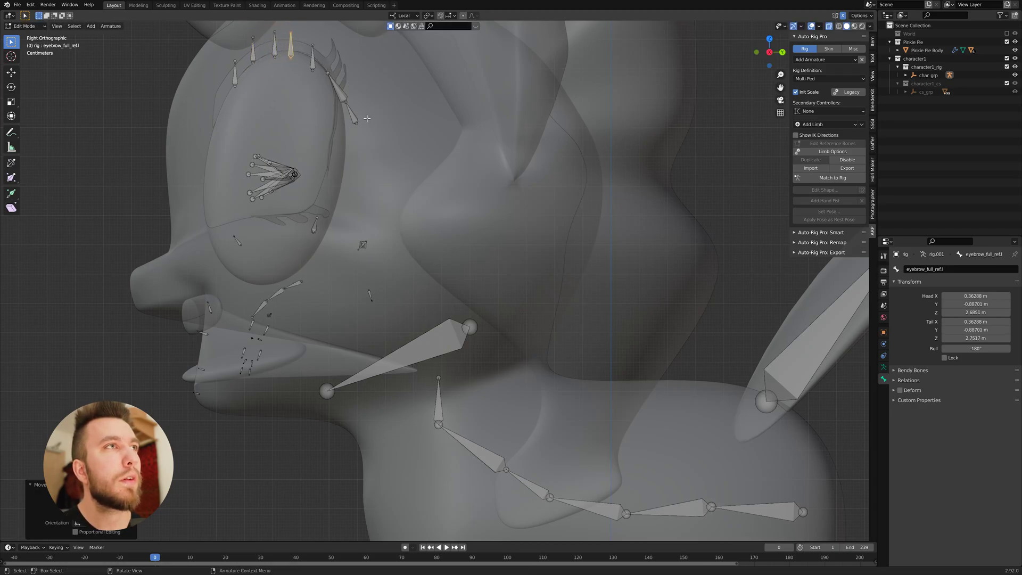
# Rotate the ear bones upright and move them from beside the eye onto the ear
pyautogui.click(356, 120)
pyautogui.scroll(-4, 359, 124)
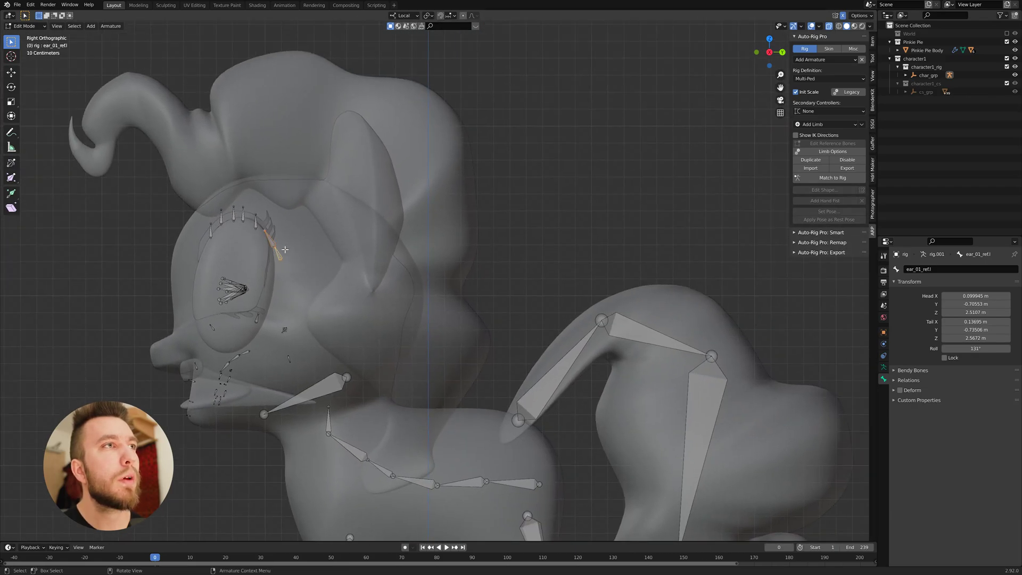
pyautogui.press('r')
pyautogui.click(307, 284)
pyautogui.press('g')
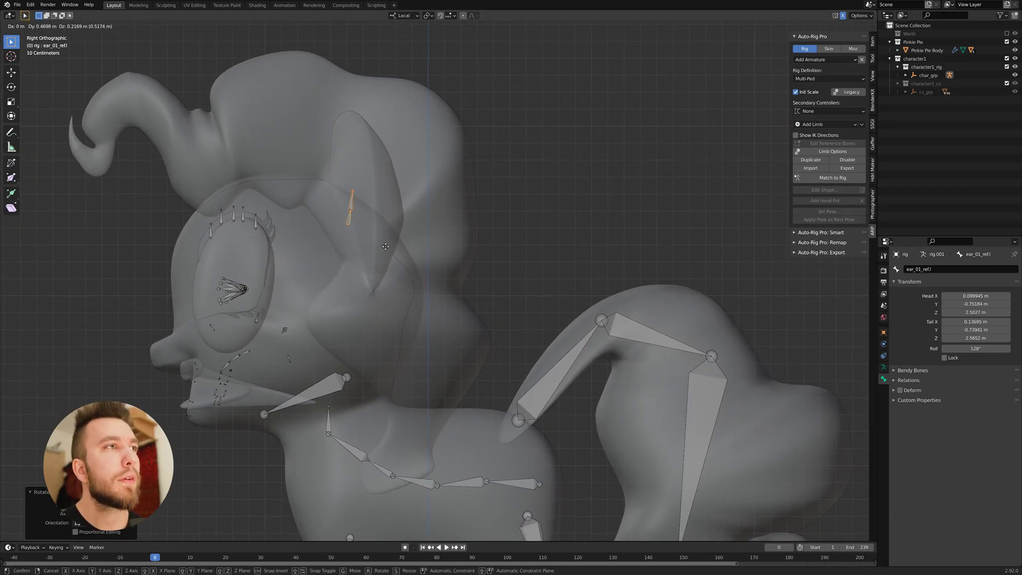
pyautogui.click(391, 238)
# Place the ear's end joint at its tip, base joint at its root and middle joint along its curve
pyautogui.click(390, 205)
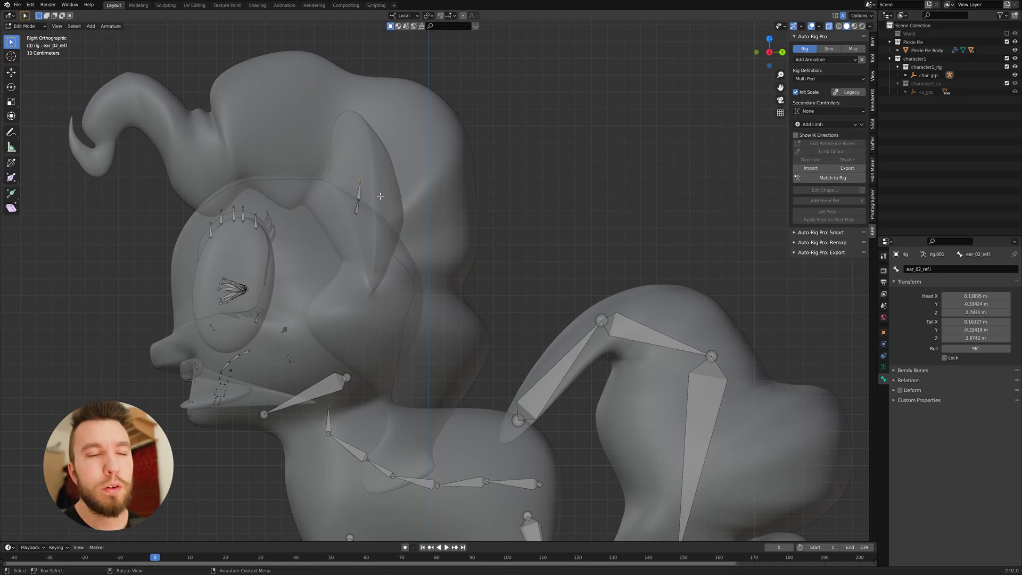
pyautogui.press('g')
pyautogui.click(367, 131)
pyautogui.click(352, 220)
pyautogui.press('g')
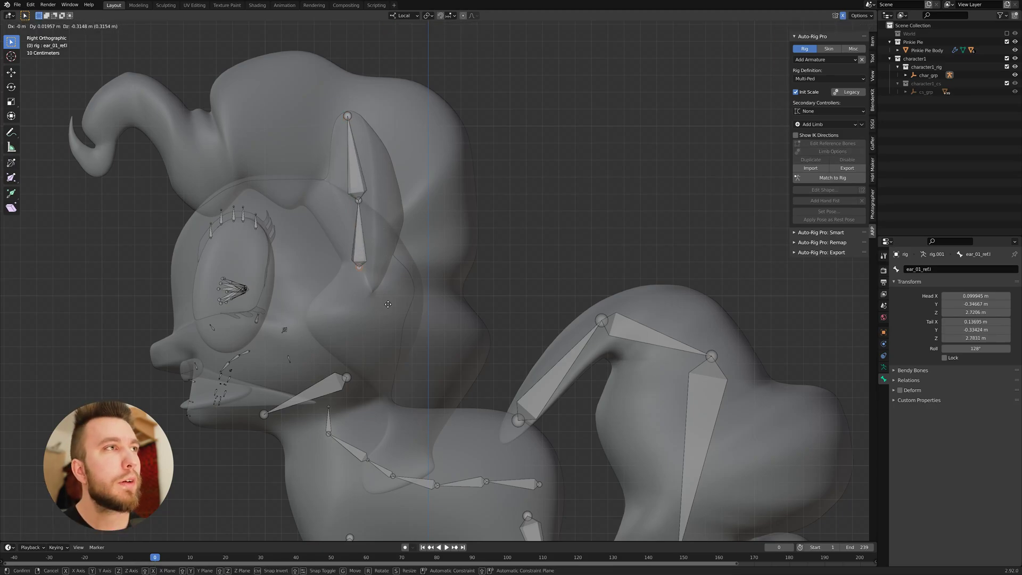
pyautogui.click(398, 318)
pyautogui.click(380, 208)
pyautogui.press('g')
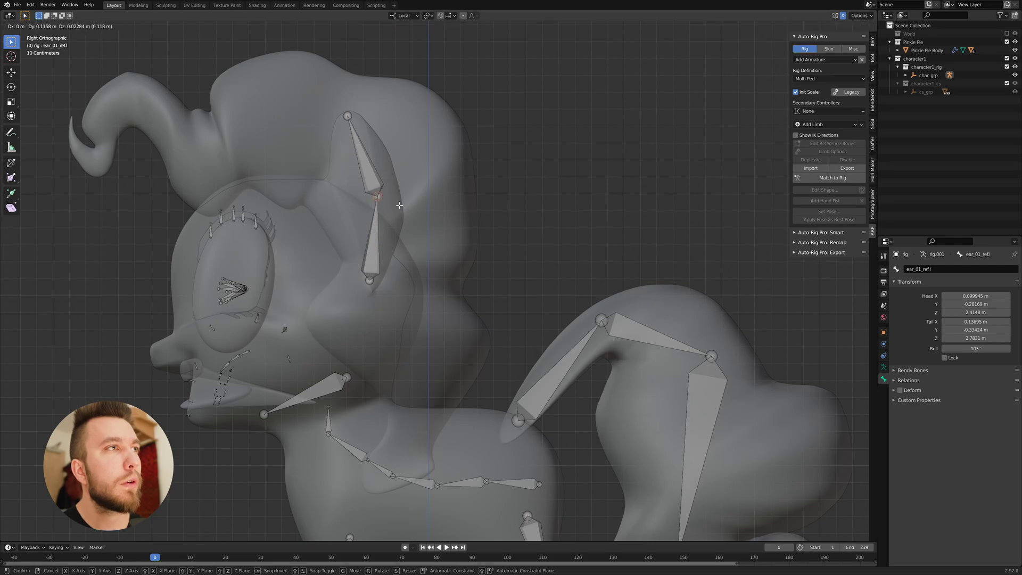
pyautogui.click(399, 205)
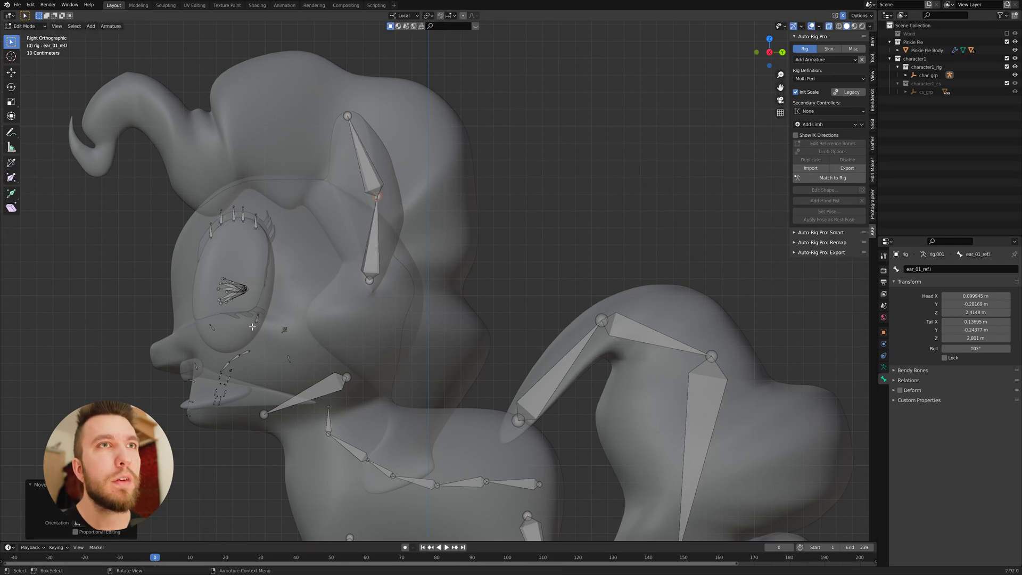
# Move the cheek smile bone down and slightly forward at the lower rear edge of the eye
pyautogui.click(259, 339)
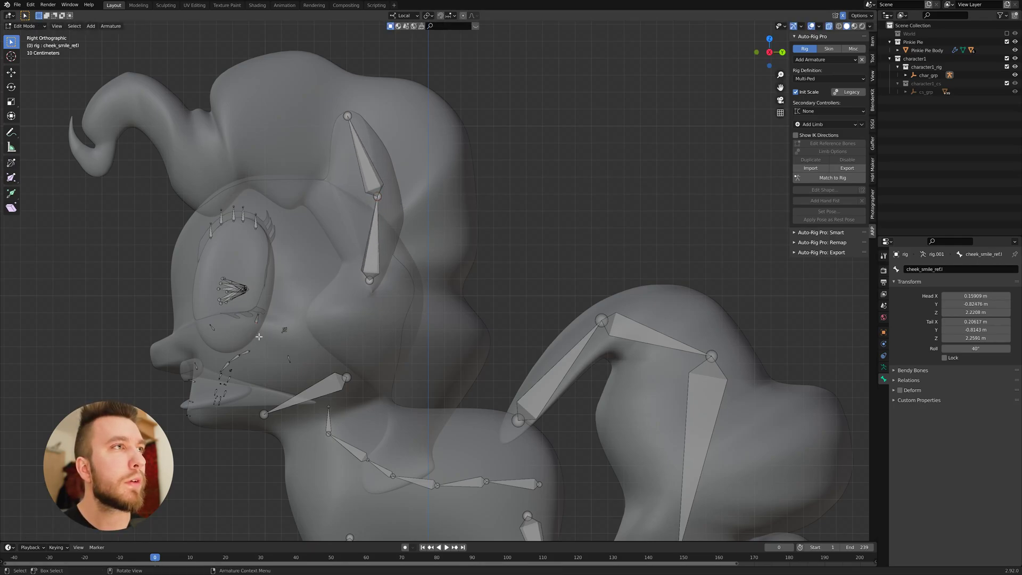
pyautogui.click(259, 337)
pyautogui.press('g')
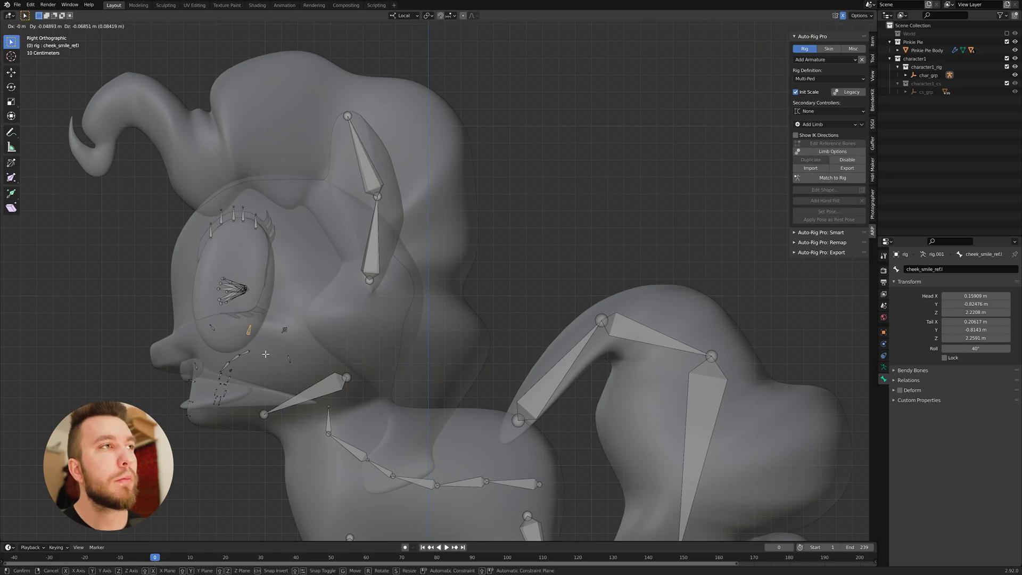
pyautogui.click(271, 349)
# Stretch the cheek smile bone beneath the eye by moving its base joint forward and its tip slightly back
pyautogui.click(248, 334)
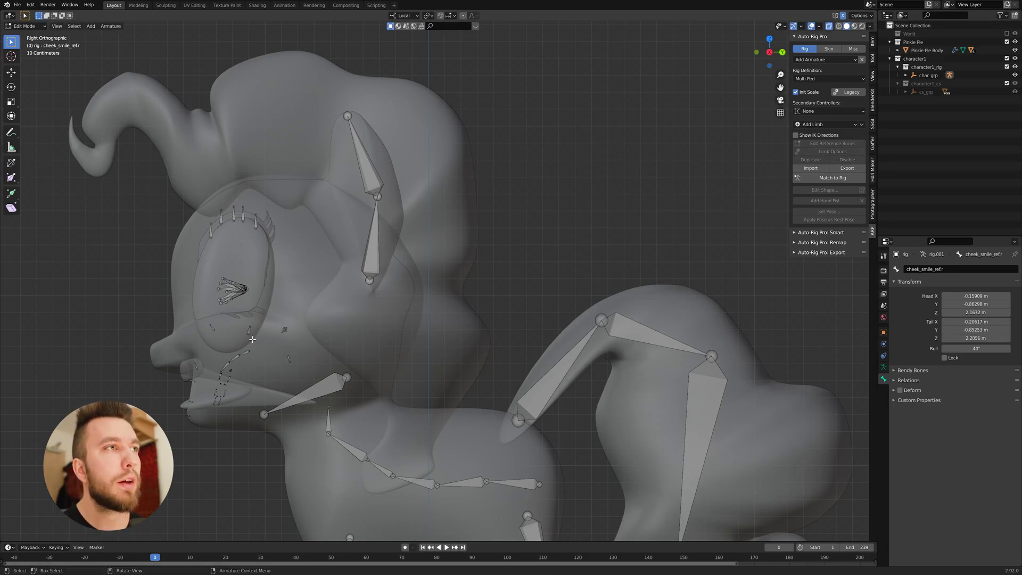
pyautogui.press('s')
pyautogui.rightClick(240, 348)
pyautogui.press('g')
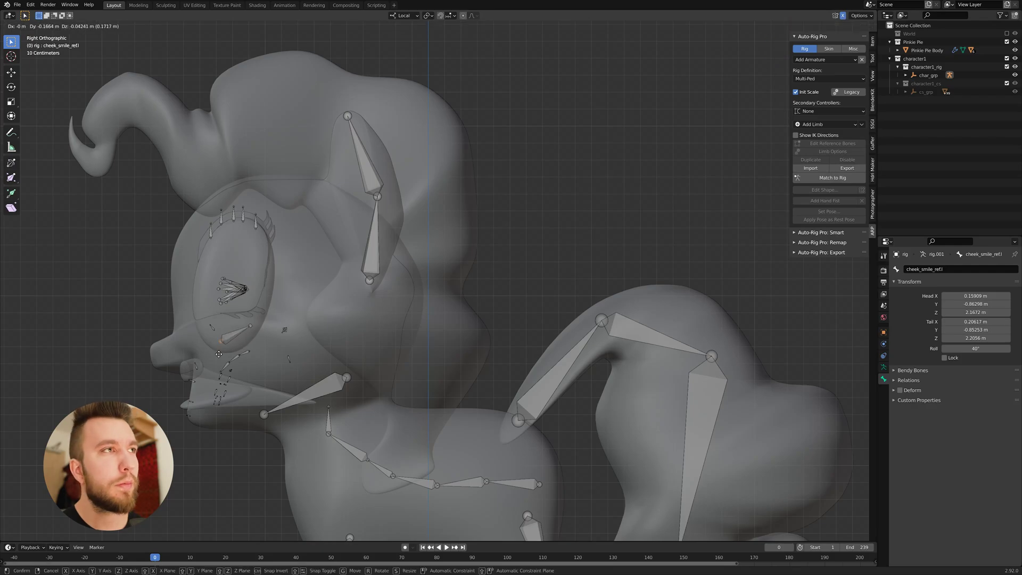
pyautogui.click(218, 352)
pyautogui.click(256, 328)
pyautogui.press('g')
pyautogui.click(272, 323)
pyautogui.click(285, 330)
# In front view, move the ear's base joint out to the side of the head and its middle joint outward along the ear
pyautogui.press('KP_1')
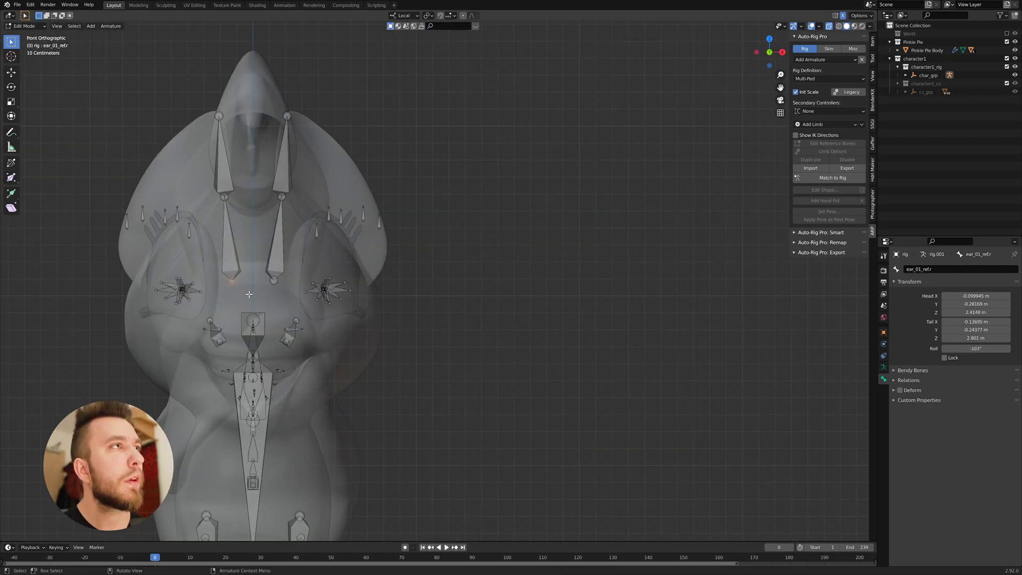
pyautogui.press('g')
pyautogui.click(161, 282)
pyautogui.click(225, 198)
pyautogui.press('g')
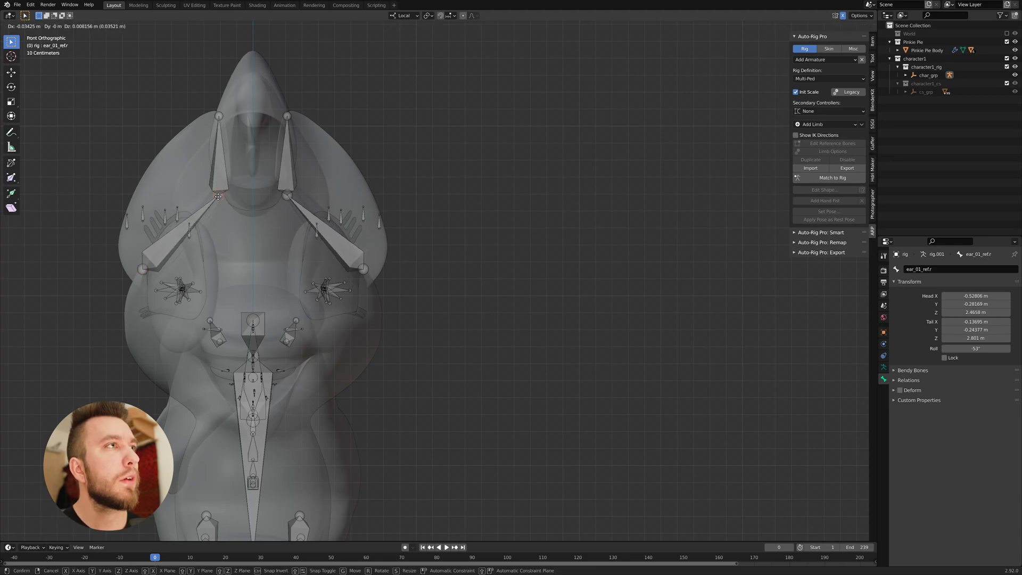
pyautogui.click(171, 190)
pyautogui.scroll(2, 199, 225)
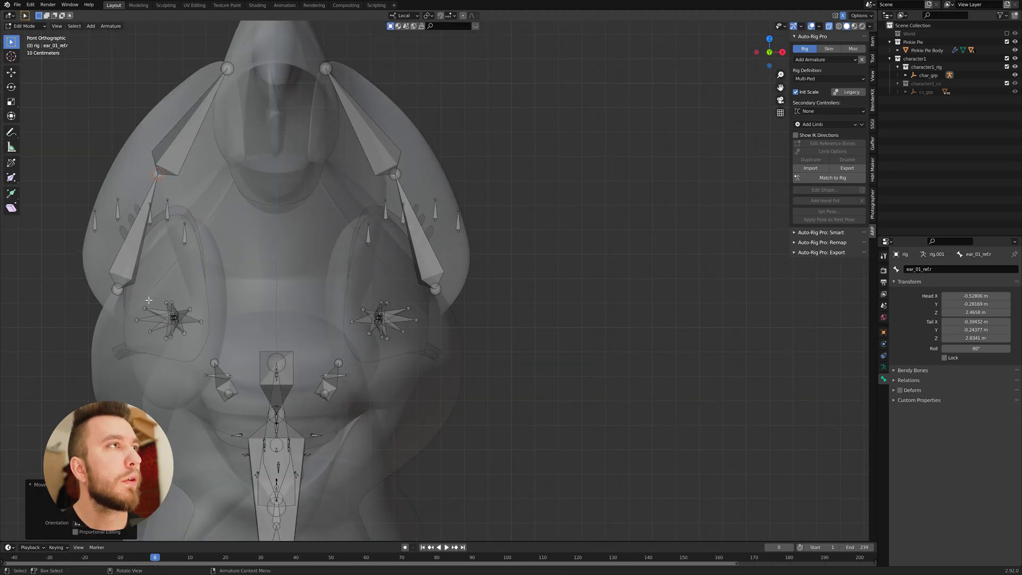
# In front view, reposition the right eyebrow bones one by one to follow the upper contour of the eye
pyautogui.click(184, 235)
pyautogui.press('g')
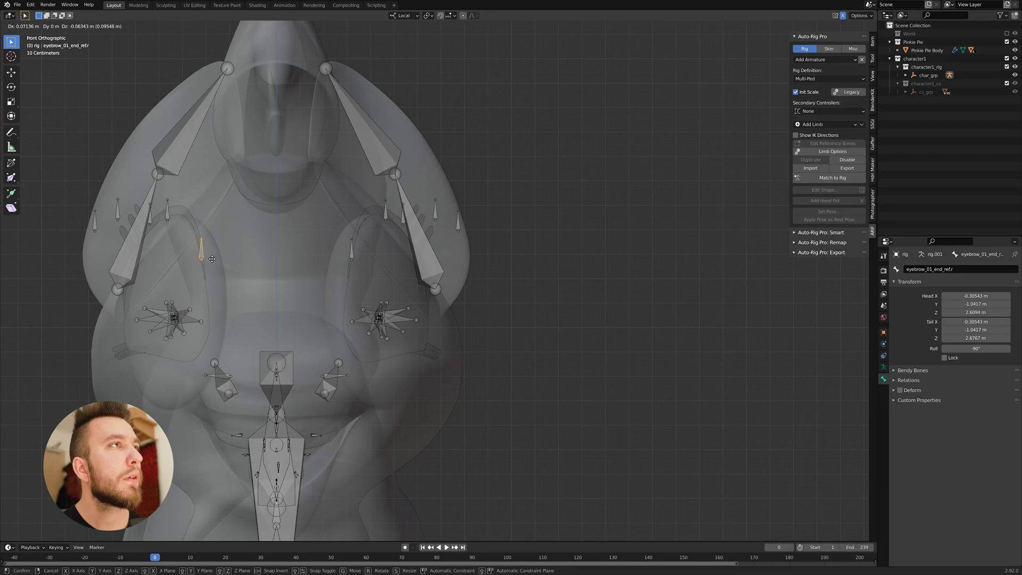
pyautogui.click(212, 259)
pyautogui.click(168, 214)
pyautogui.press('g')
pyautogui.click(189, 217)
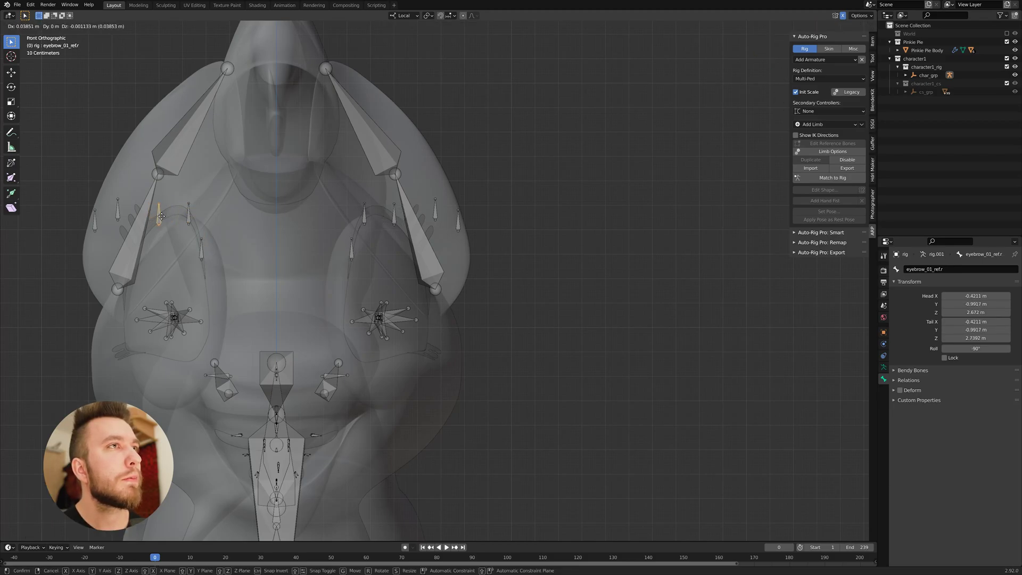
pyautogui.click(153, 210)
pyautogui.click(148, 222)
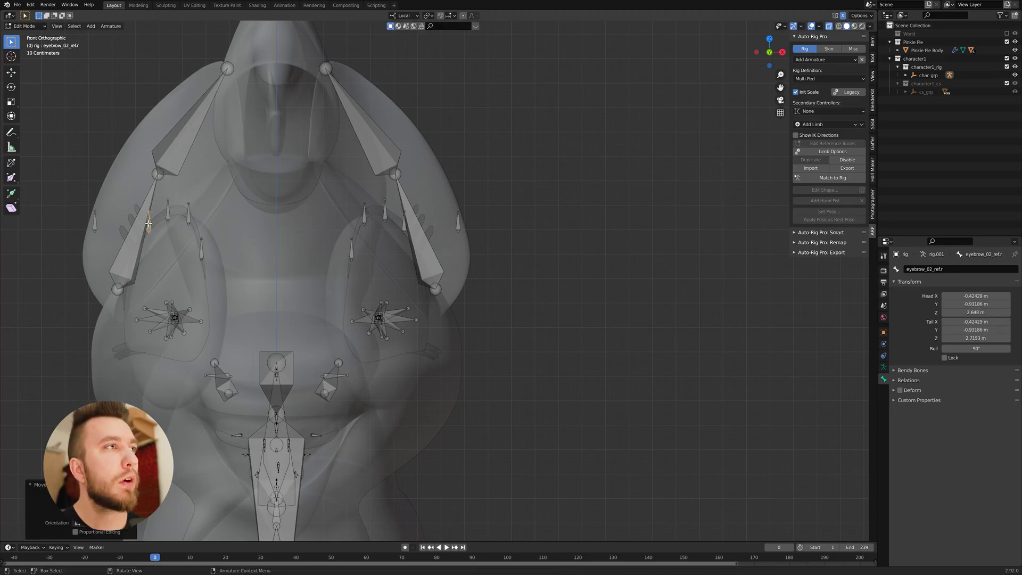
pyautogui.click(133, 253)
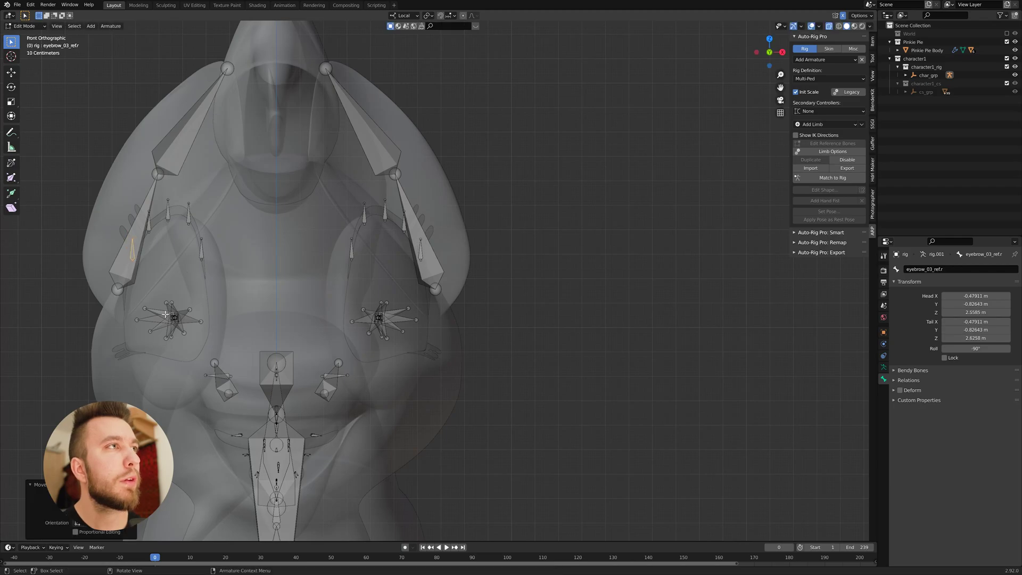
# Move the right eye's whole cluster of eye and eyelid bones up to the centre of the eye
pyautogui.moveTo(129, 297); pyautogui.dragTo(209, 342)
pyautogui.press('g')
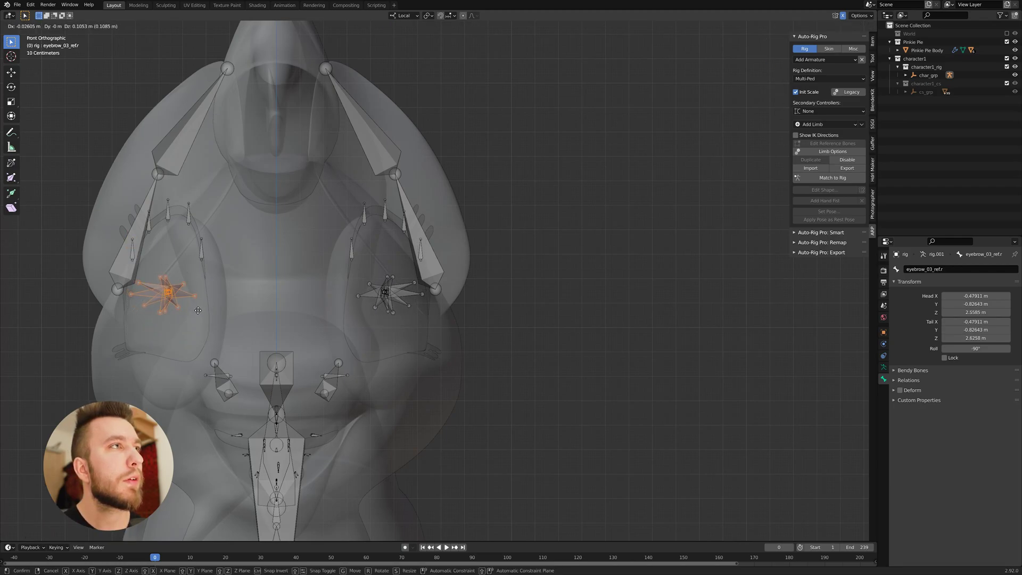
pyautogui.click(203, 310)
# Place the tips of the right eye's outer-middle, central and inner upper eyelid bones along the eye's upper rim
pyautogui.click(165, 277)
pyautogui.press('g')
pyautogui.click(149, 231)
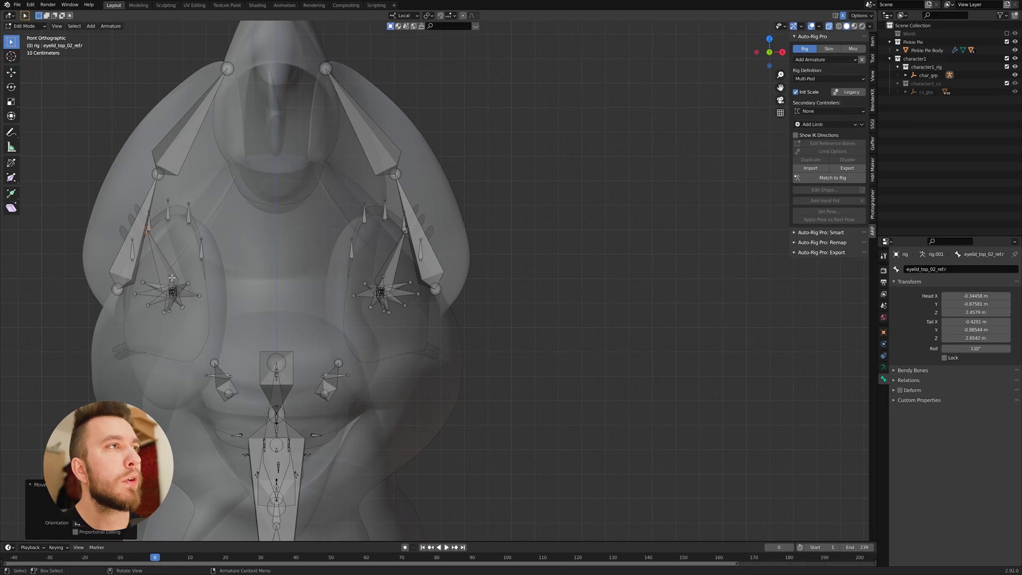
pyautogui.click(172, 278)
pyautogui.press('g')
pyautogui.click(176, 219)
pyautogui.click(188, 284)
pyautogui.press('g')
pyautogui.click(196, 230)
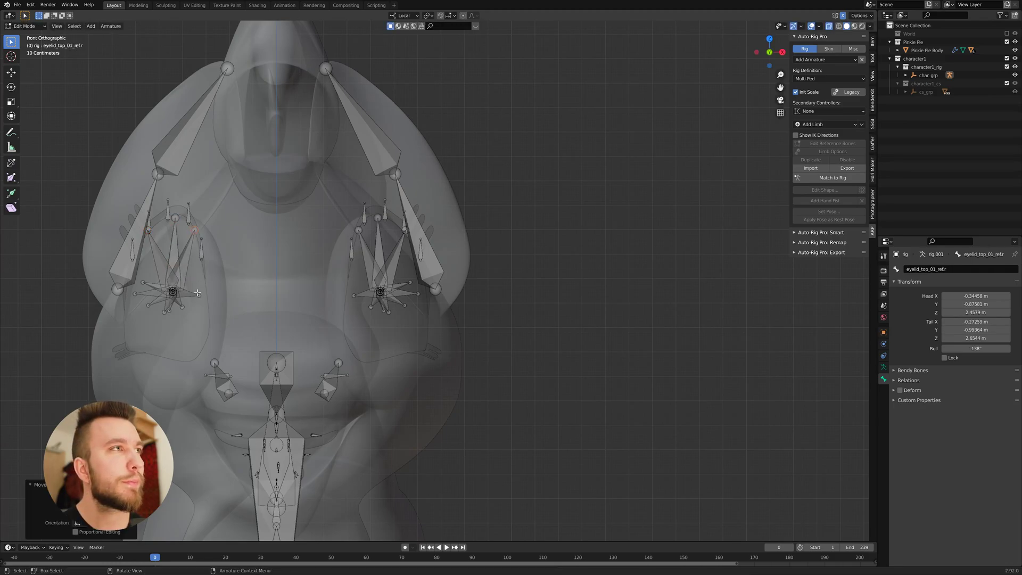
# Move the right eye's inner corner bone tip to the inner rim and the inner lower eyelid tip down to the lower rim
pyautogui.click(198, 294)
pyautogui.press('g')
pyautogui.click(205, 292)
pyautogui.click(183, 307)
pyautogui.press('g')
pyautogui.click(203, 342)
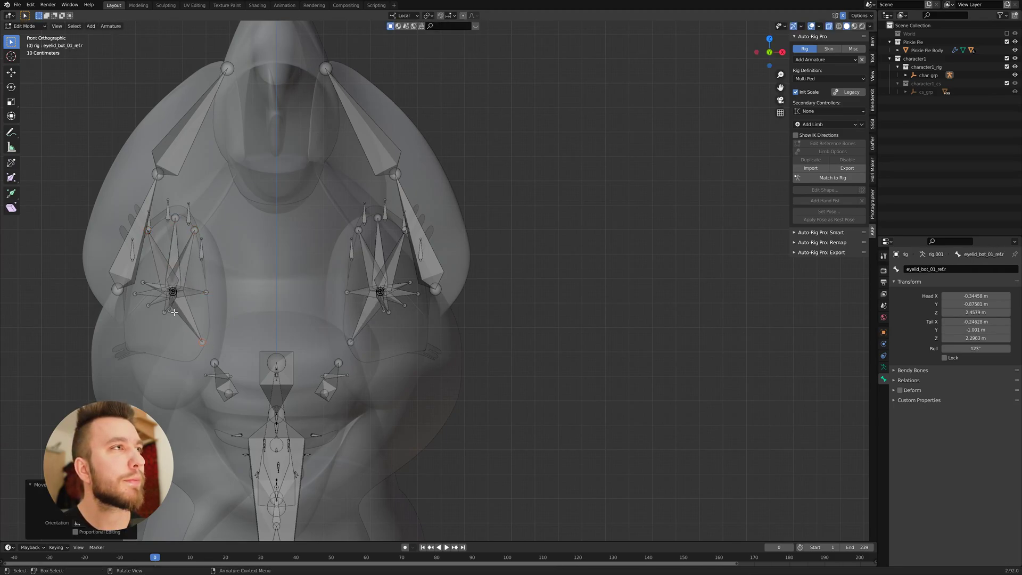
# Place the tips of the right eye's central and two outer lower eyelid bones along the eye's lower rim
pyautogui.click(168, 311)
pyautogui.press('g')
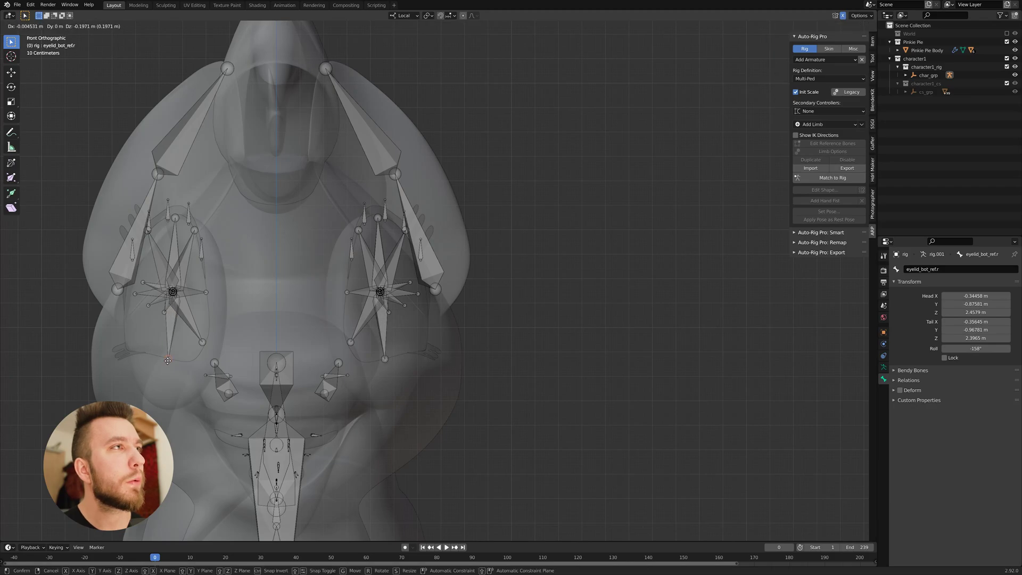
pyautogui.click(173, 359)
pyautogui.click(164, 312)
pyautogui.press('g')
pyautogui.click(153, 355)
pyautogui.click(145, 307)
pyautogui.press('g')
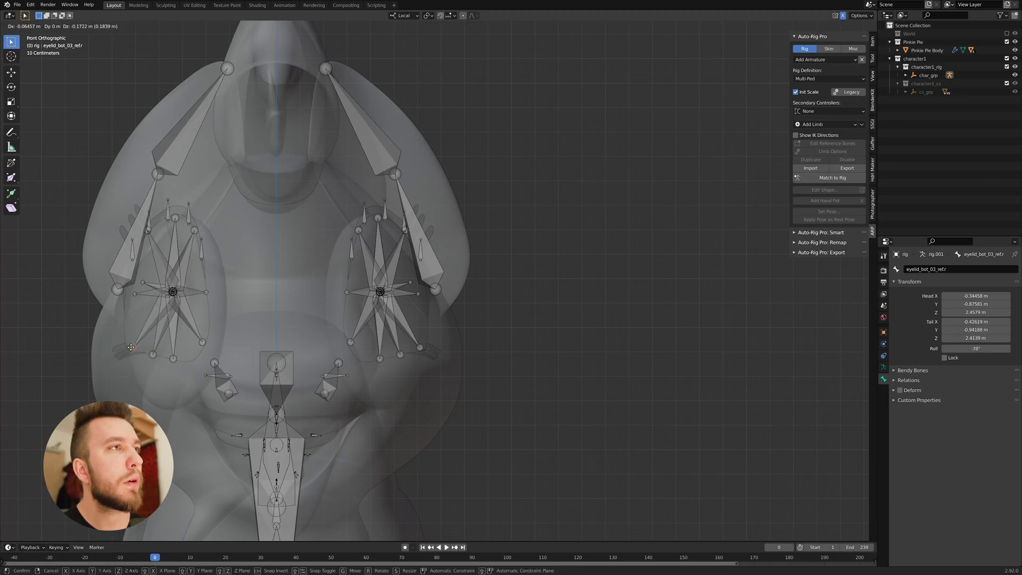
pyautogui.click(131, 349)
# Move the tips of the right eye's outer corner bone and outermost upper eyelid bone to the eye's outer rim
pyautogui.click(135, 295)
pyautogui.press('g')
pyautogui.click(124, 312)
pyautogui.click(142, 283)
pyautogui.press('g')
pyautogui.click(131, 276)
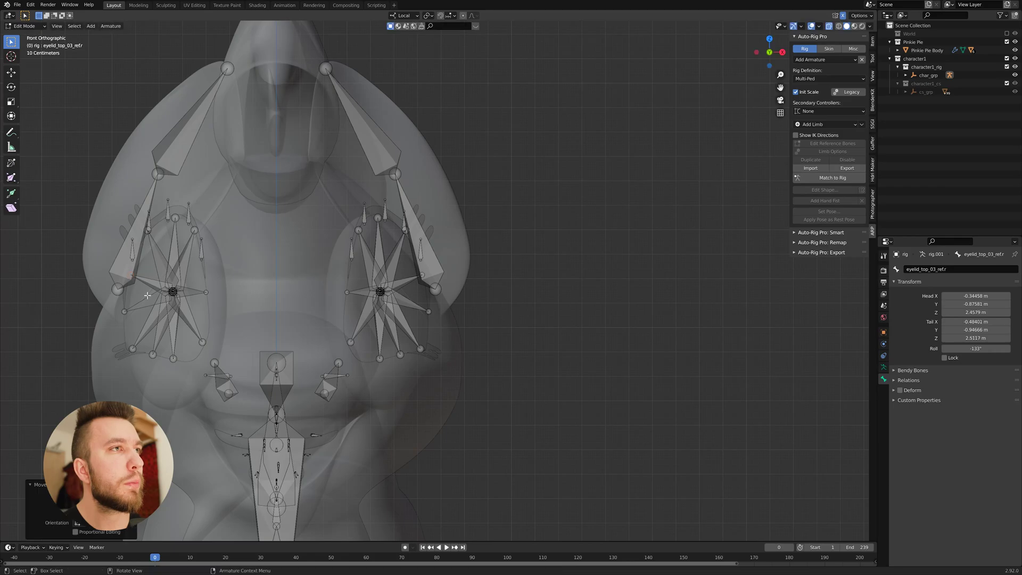
# Move the right cheek smile bone's tip out below the eye's outer corner and its base to the lower cheek
pyautogui.click(213, 361)
pyautogui.press('g')
pyautogui.click(114, 364)
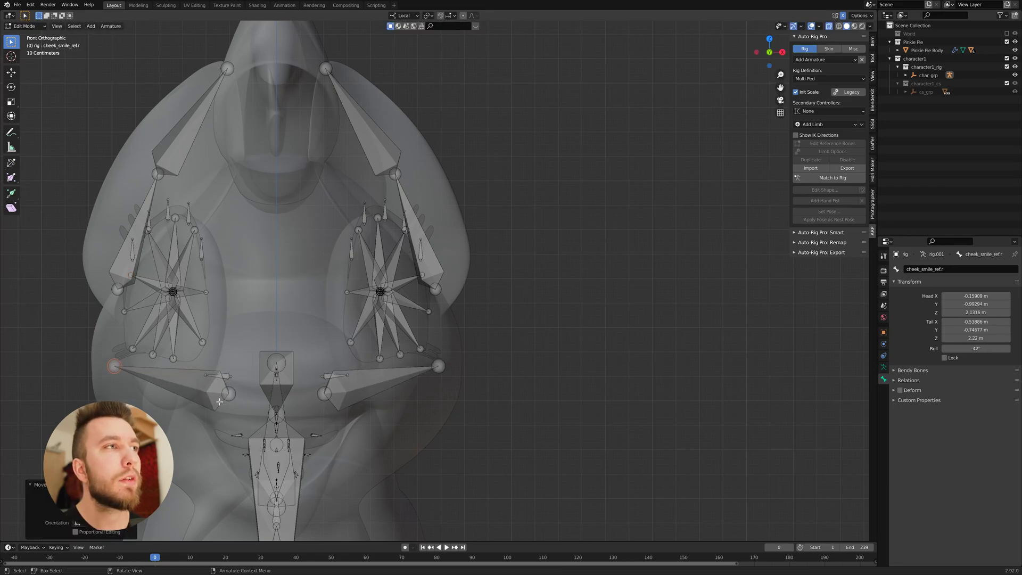
pyautogui.click(230, 396)
pyautogui.press('g')
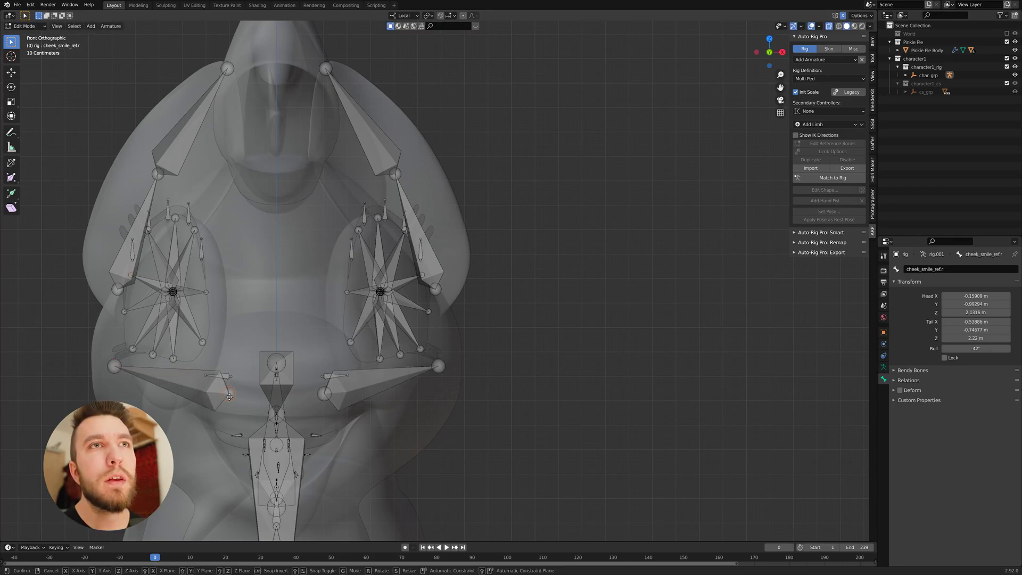
pyautogui.click(171, 430)
# Move the right cheek inflate bone's base outward under the eye and its tip to the outer cheek
pyautogui.click(228, 378)
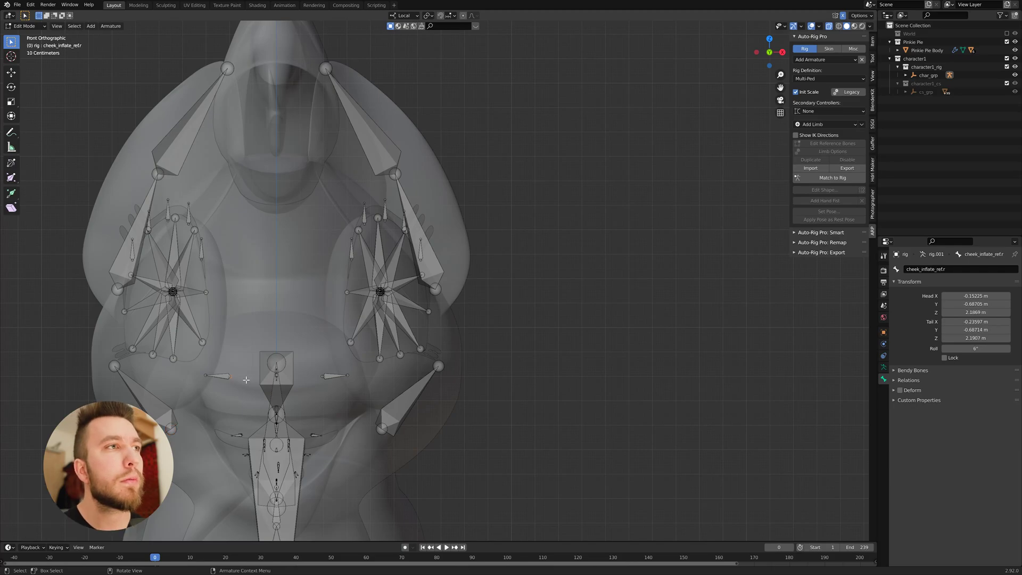
pyautogui.press('g')
pyautogui.click(179, 383)
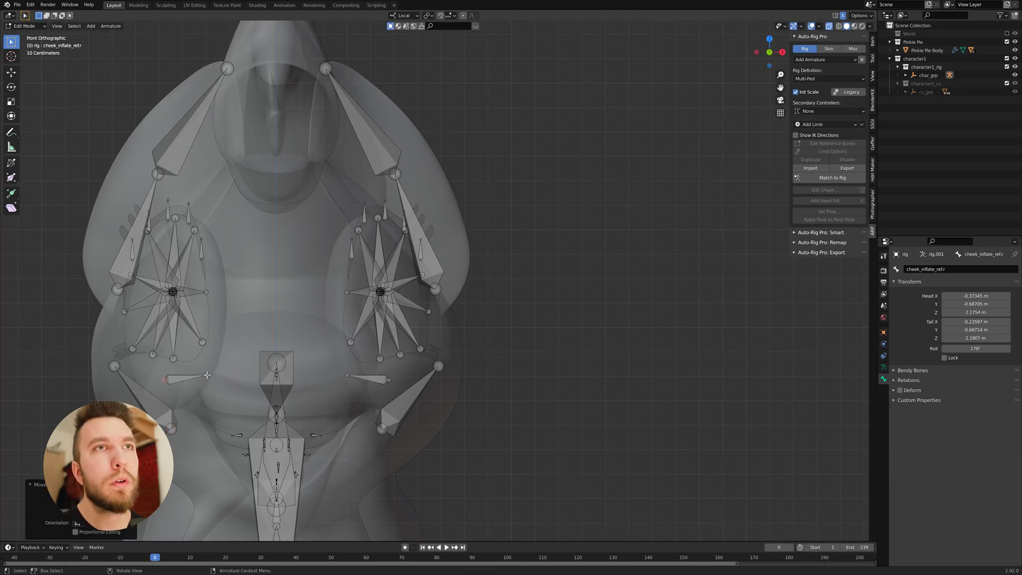
pyautogui.click(205, 376)
pyautogui.press('g')
pyautogui.click(115, 354)
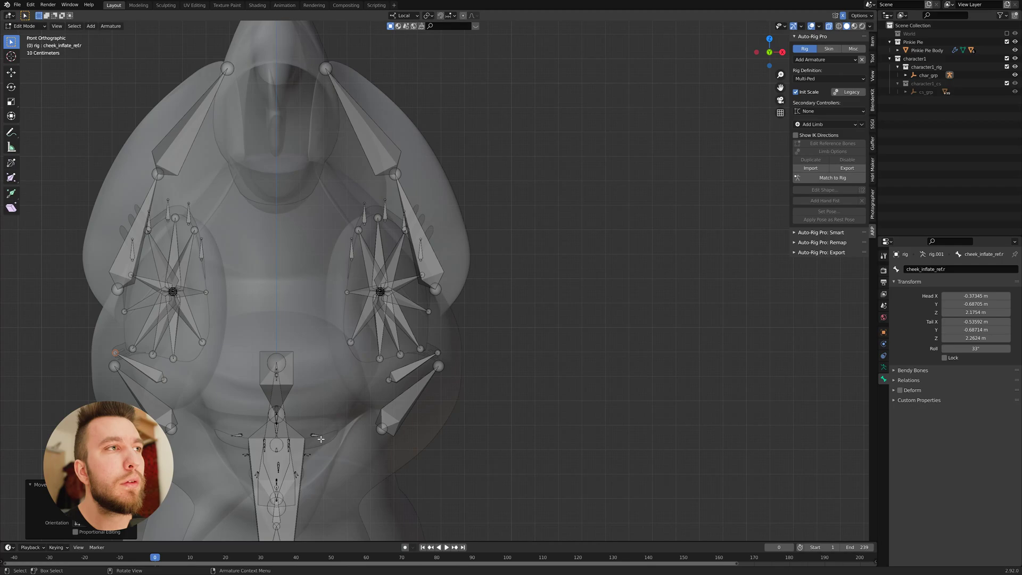
# Move the left mouth-corner bone outward and up to the corner of the mouth
pyautogui.click(318, 437)
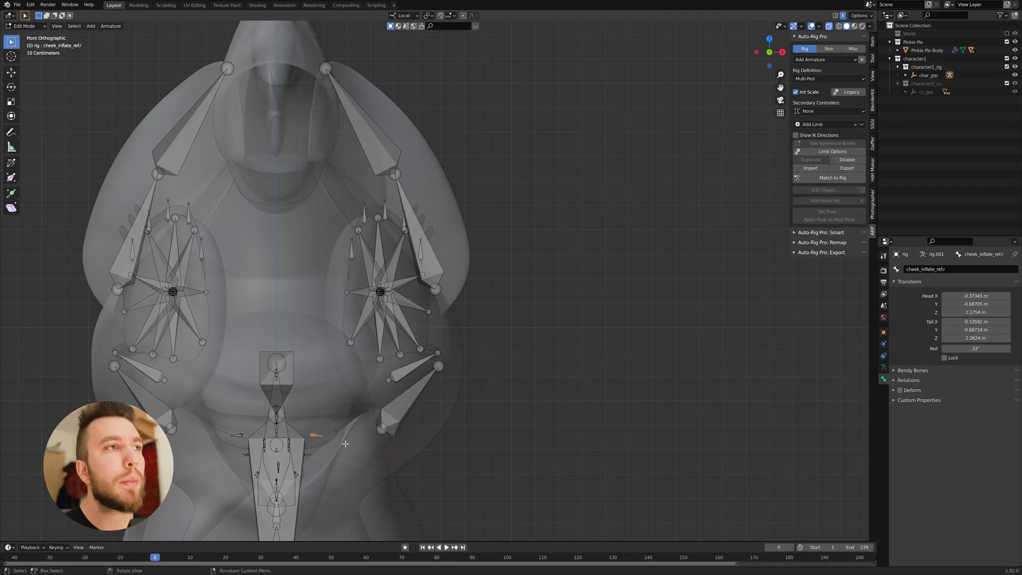
pyautogui.click(436, 429)
pyautogui.hotkey('ctrl', 'z')
pyautogui.hotkey('ctrl', 'z')
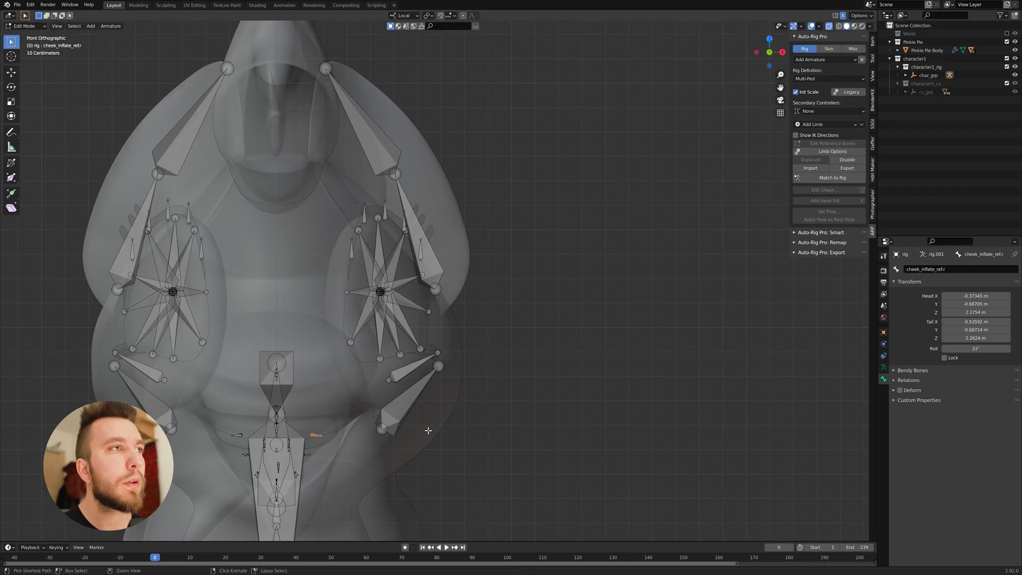
pyautogui.press('g')
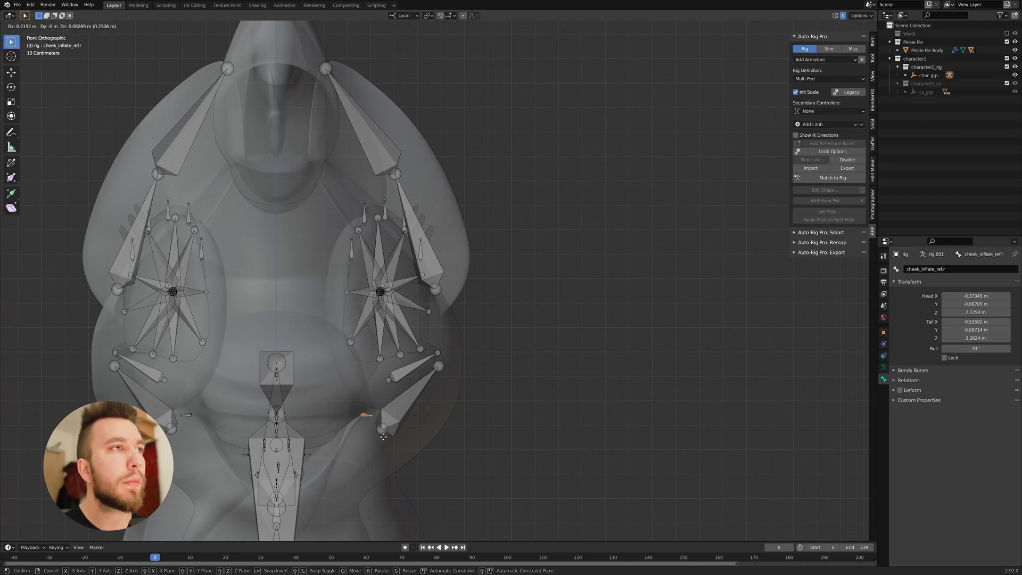
pyautogui.click(382, 435)
# Place the lips_top_01 and lips_bot_01 bones of the left side along the mouth line, inward from the mouth corner
pyautogui.scroll(3, 329, 469)
pyautogui.keyDown('shift'); pyautogui.moveTo(311, 469); pyautogui.dragTo(330, 411, button='middle'); pyautogui.keyUp('shift')
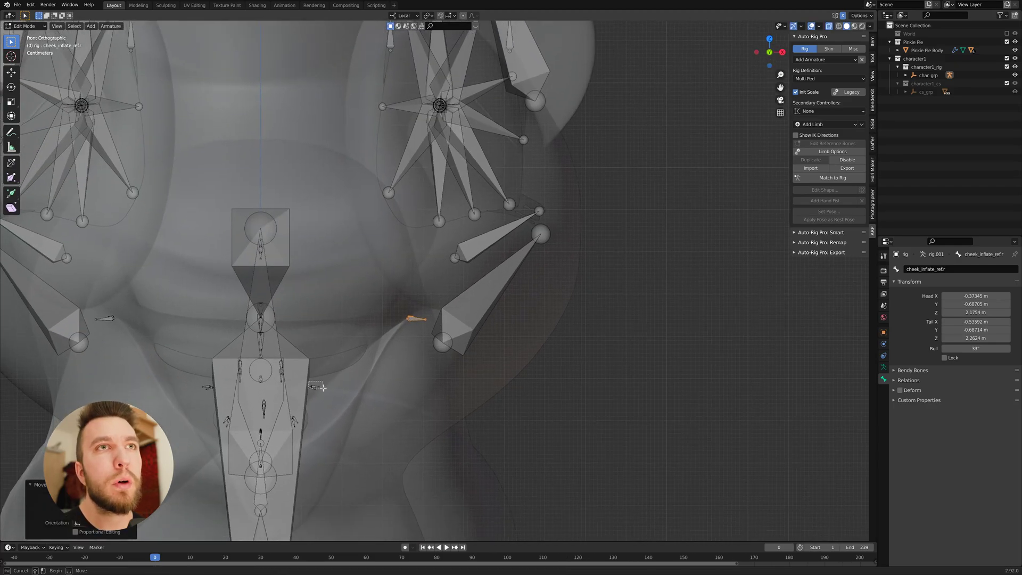
pyautogui.click(321, 388)
pyautogui.click(323, 389)
pyautogui.press('g')
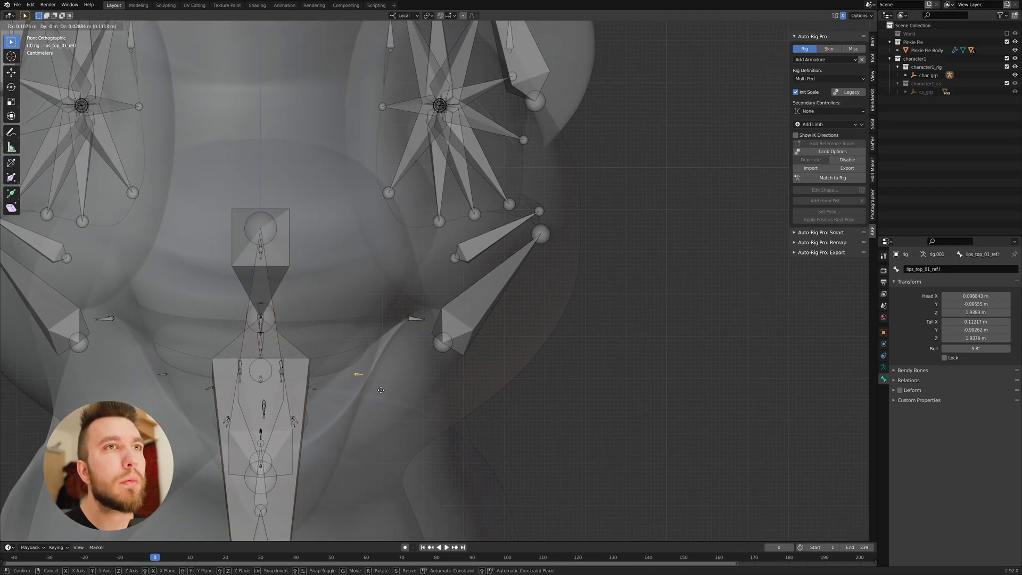
pyautogui.click(364, 337)
pyautogui.click(318, 399)
pyautogui.press('g')
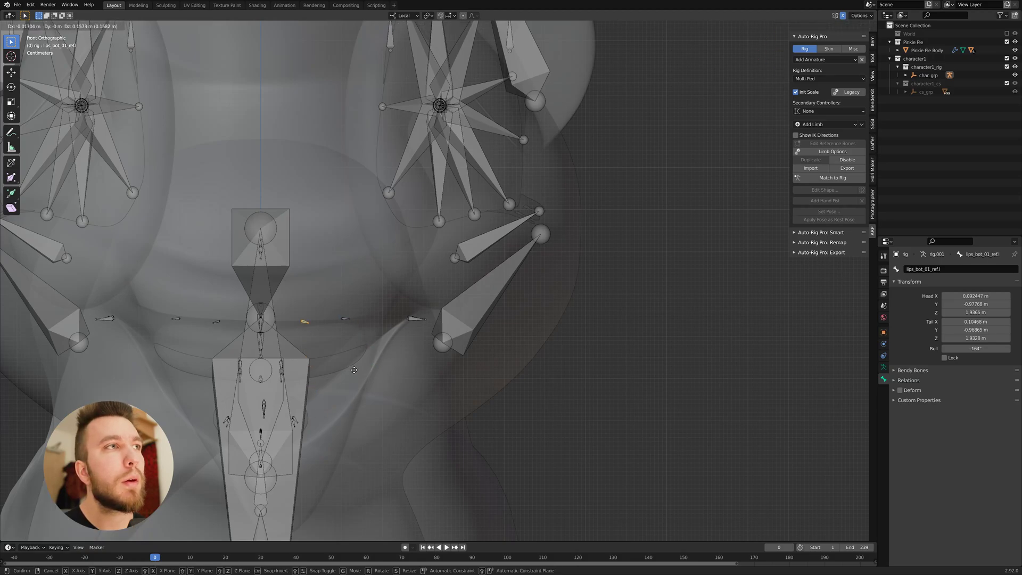
pyautogui.click(357, 368)
# Move the left lips_top bone up onto the mouth line and the left lips_bot bone outward along the lower lip
pyautogui.click(306, 428)
pyautogui.press('g')
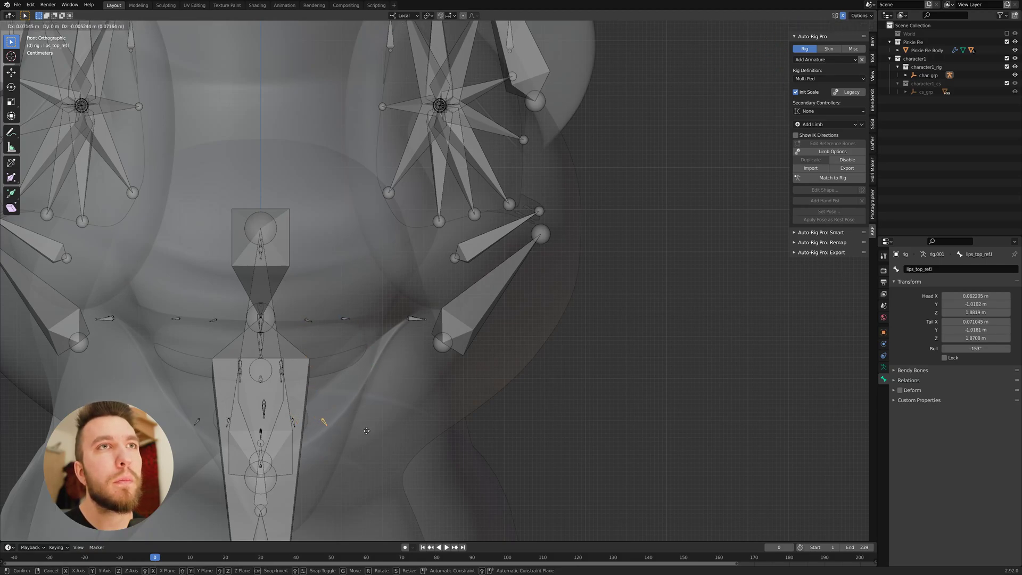
pyautogui.click(327, 333)
pyautogui.click(294, 422)
pyautogui.press('g')
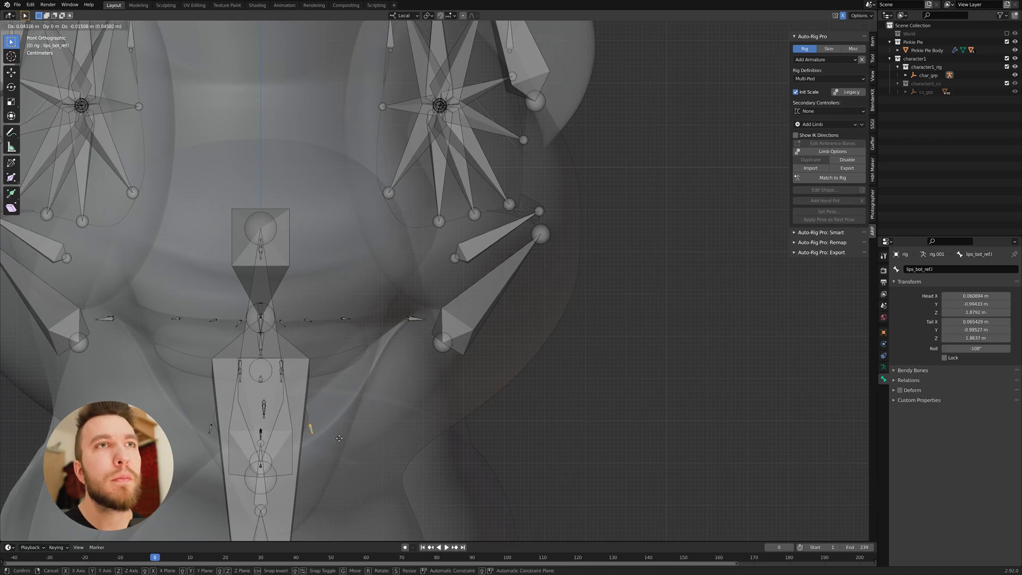
pyautogui.click(352, 446)
# In front view, move the left lower teeth bone down and slightly outward, and the left upper teeth bone slightly outward
pyautogui.click(263, 433)
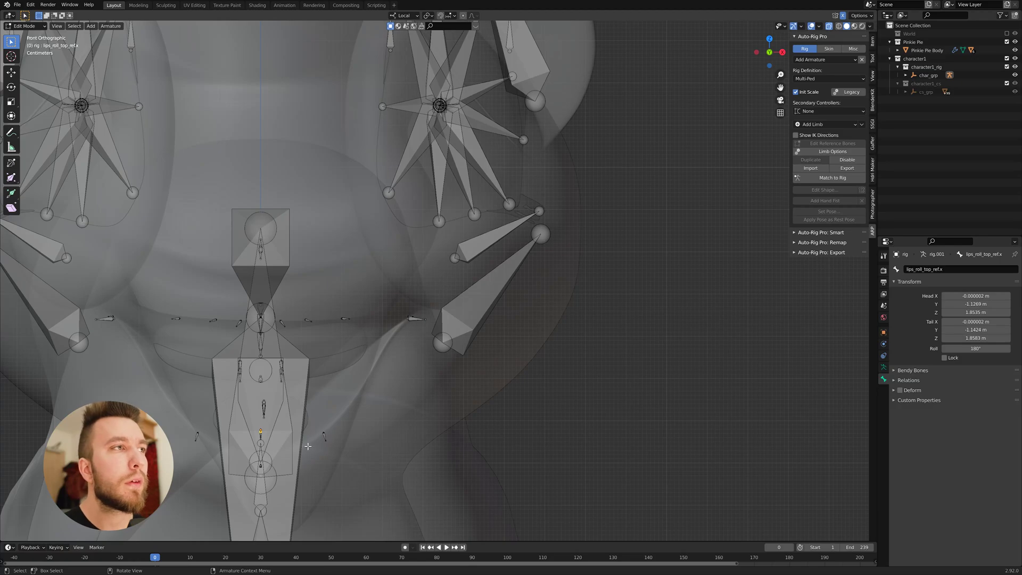
pyautogui.moveTo(296, 435); pyautogui.dragTo(260, 457, button='middle')
pyautogui.click(278, 450)
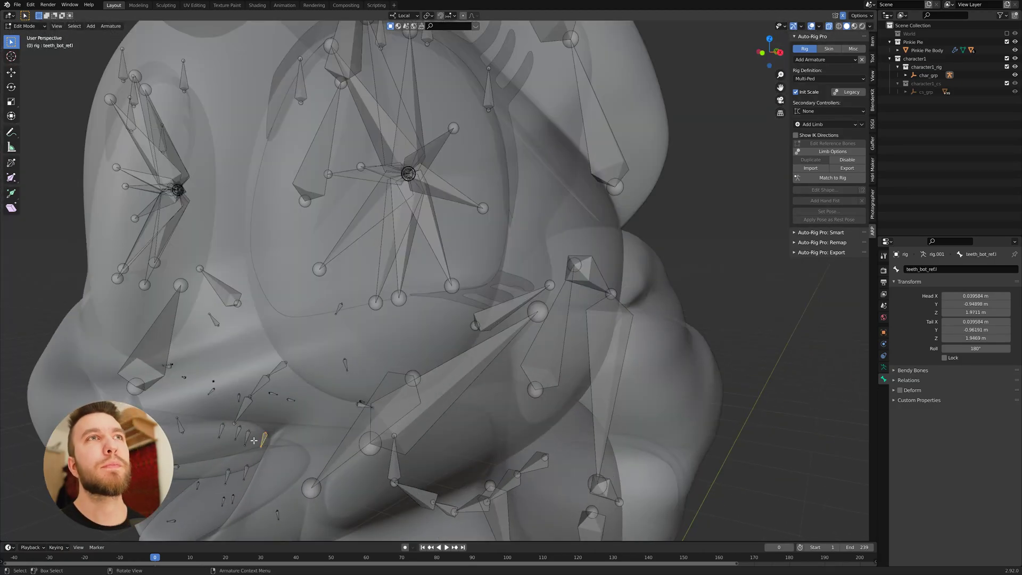
pyautogui.press('KP_1')
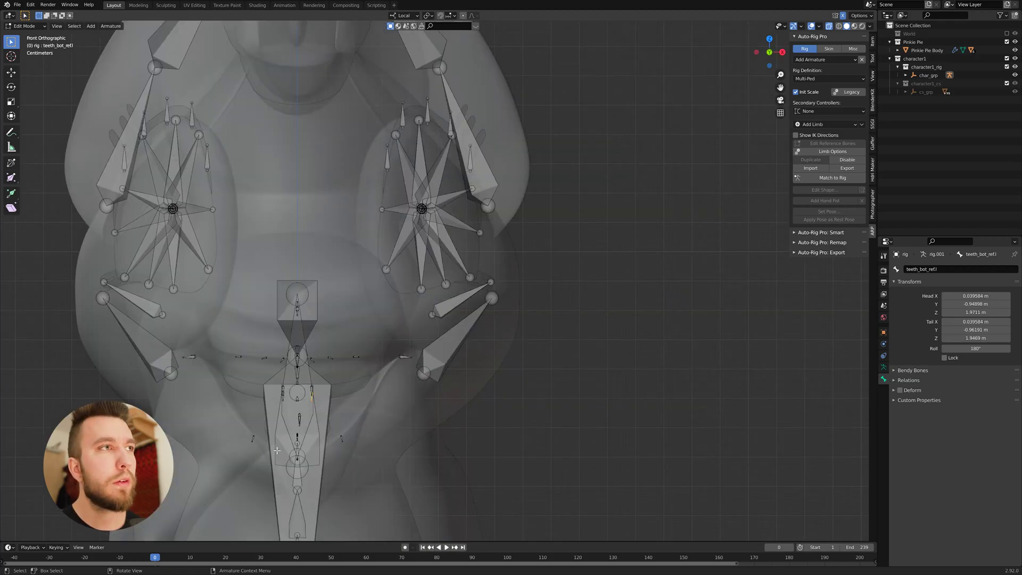
pyautogui.press('g')
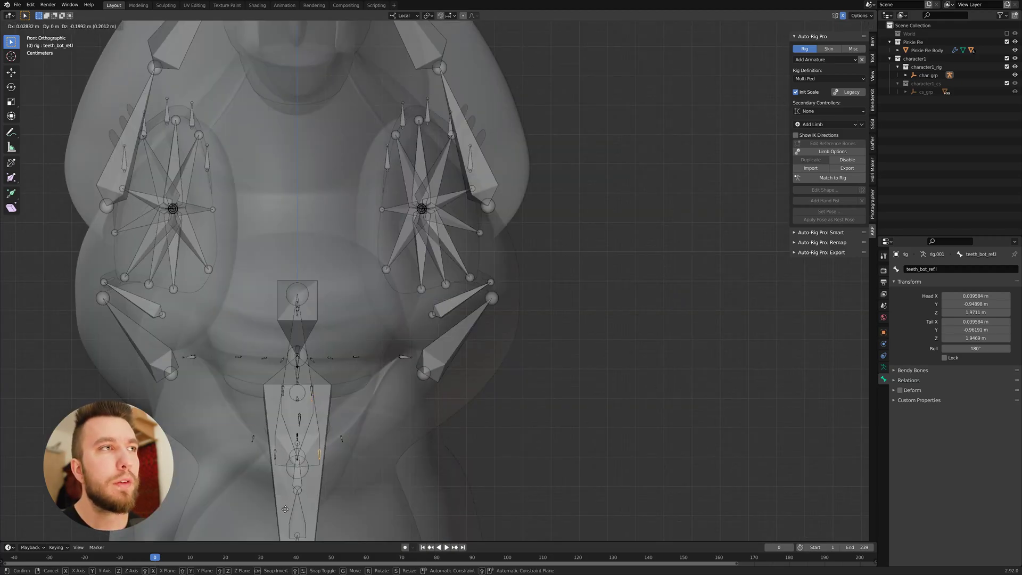
pyautogui.click(296, 424)
pyautogui.click(311, 389)
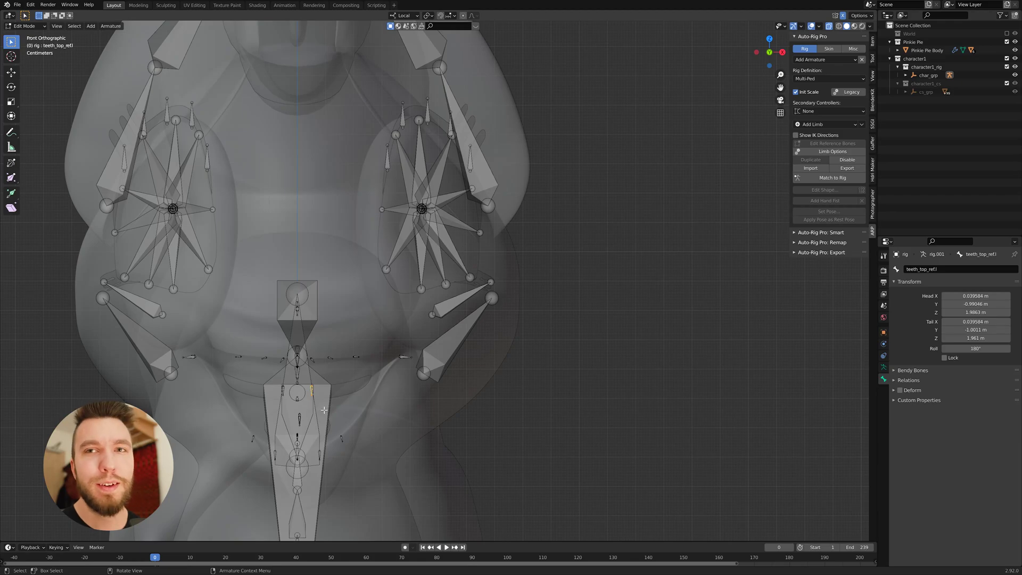
pyautogui.press('g')
pyautogui.click(327, 412)
# In right side view, place the nose_01 bone's base on top of the snout and its tip near the nose tip
pyautogui.click(304, 406)
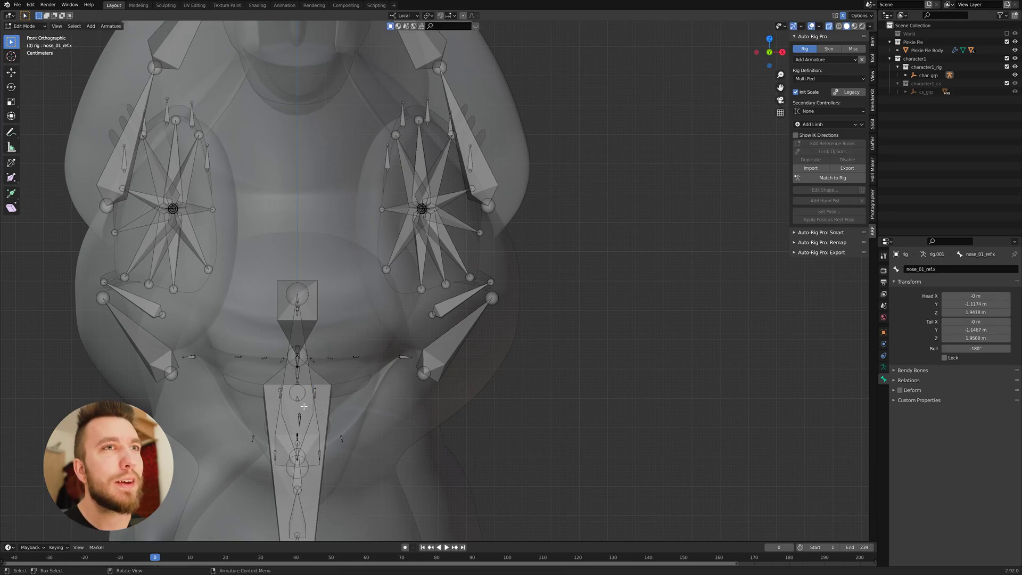
pyautogui.press('KP_3')
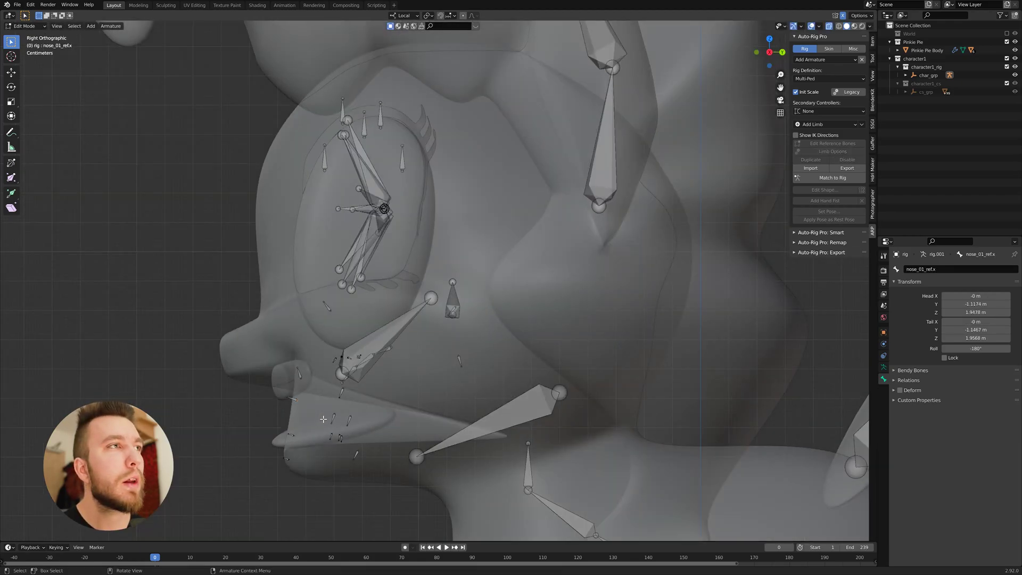
pyautogui.press('g')
pyautogui.click(290, 343)
pyautogui.click(288, 400)
pyautogui.press('g')
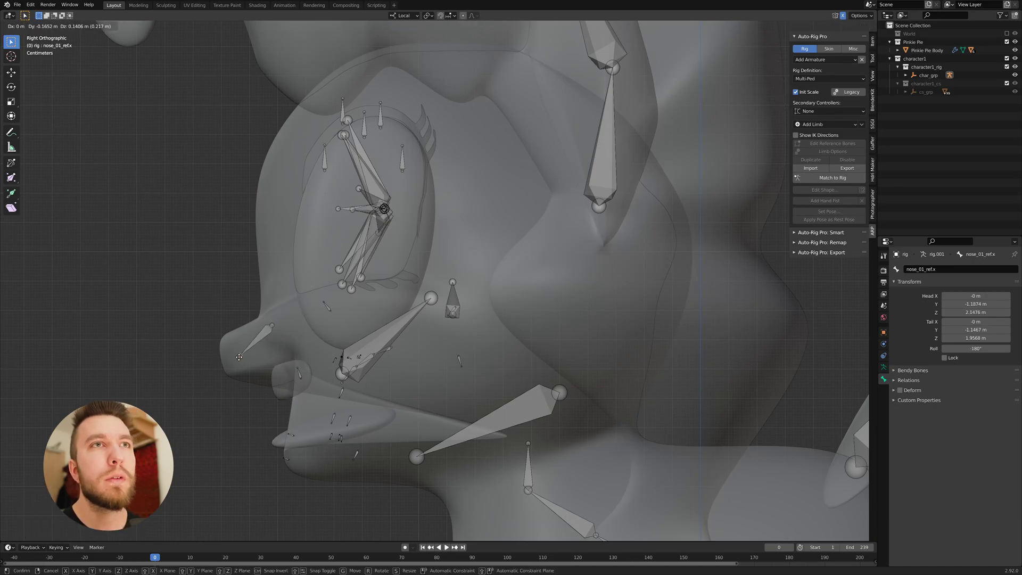
pyautogui.click(247, 352)
# Move the upper teeth bone forward and up into the upper teeth at the front of the mouth, then lower it slightly
pyautogui.click(340, 393)
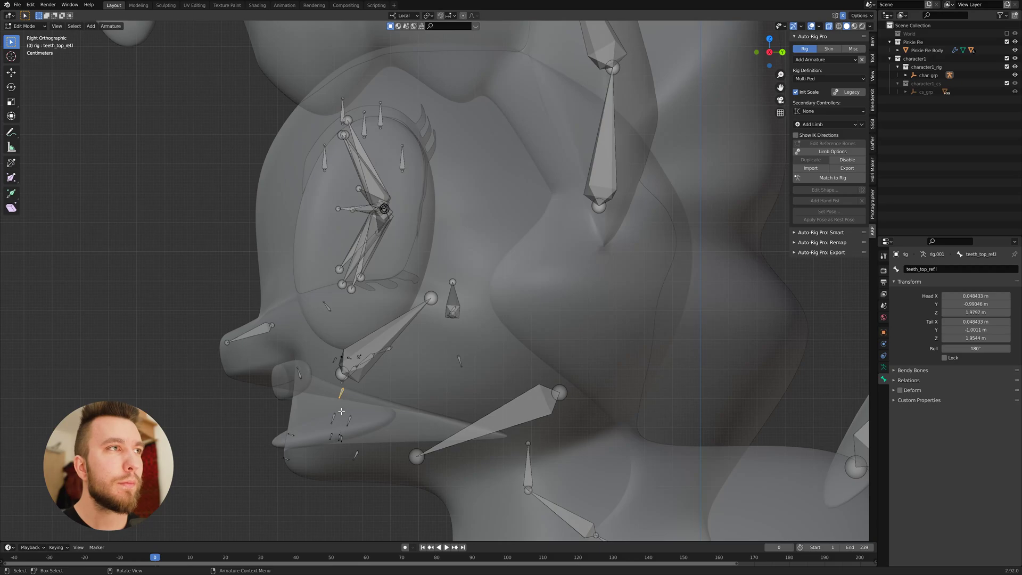
pyautogui.press('g')
pyautogui.click(301, 396)
pyautogui.click(289, 382)
pyautogui.press('g')
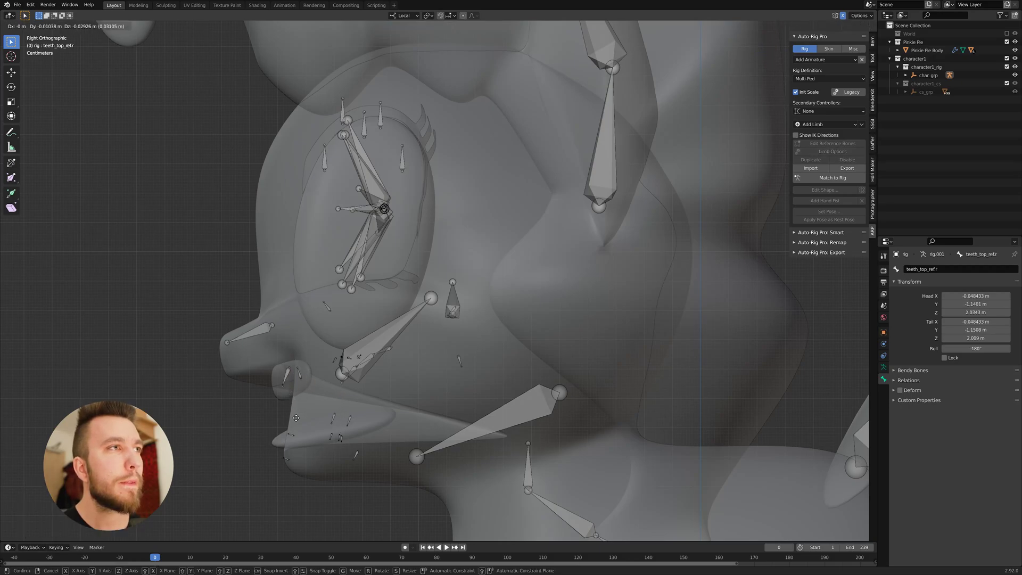
pyautogui.click(301, 427)
# Place the nose_02 bone below nose_01, with its tip near the snout's lower front and its base behind it inside the snout
pyautogui.click(297, 369)
pyautogui.press('g')
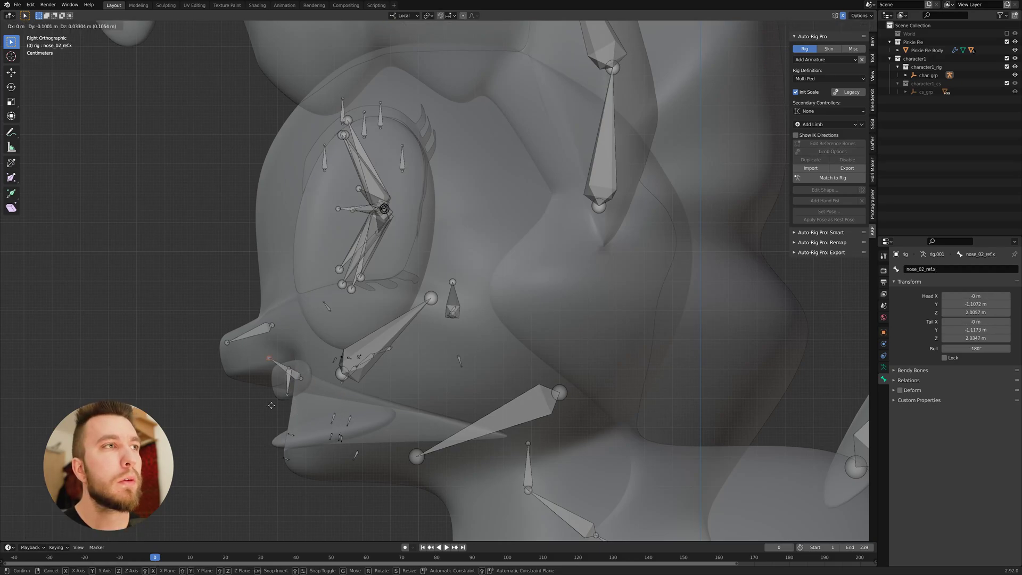
pyautogui.click(258, 410)
pyautogui.click(300, 380)
pyautogui.press('g')
pyautogui.click(305, 362)
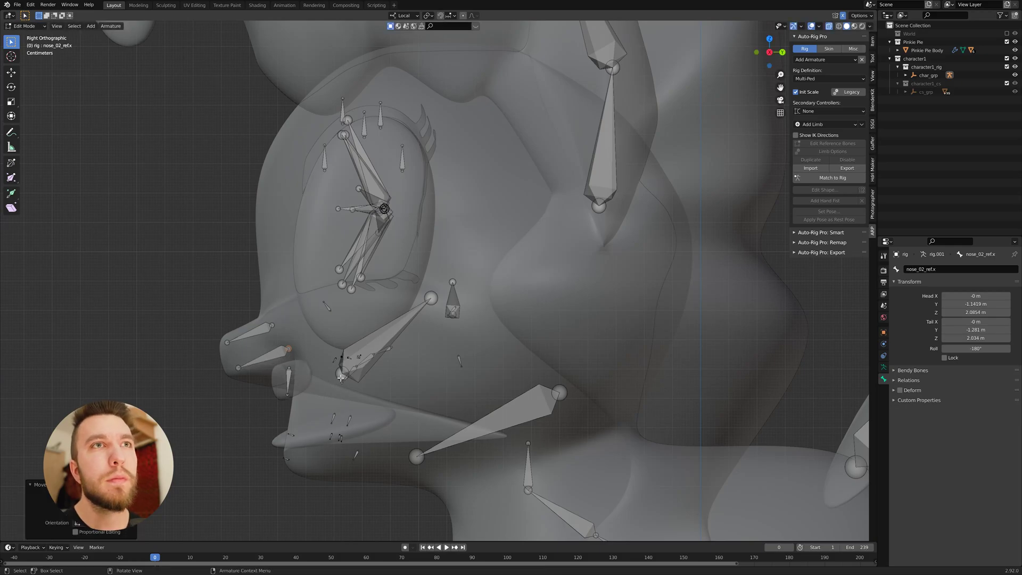
# Move the centre teeth_top bone forward and up into the upper front teeth, and adjust its end so it stands nearly vertical
pyautogui.click(333, 418)
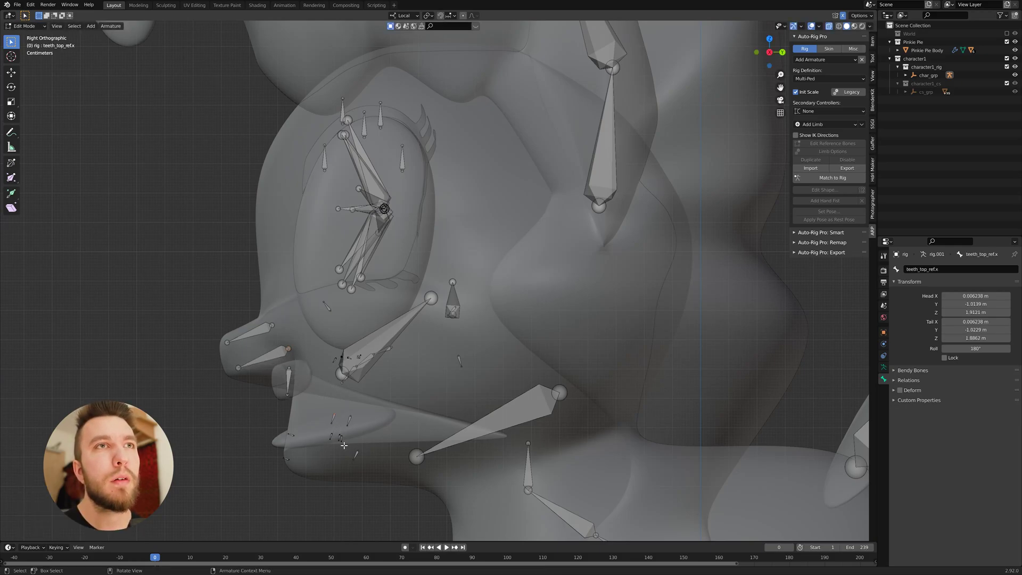
pyautogui.press('g')
pyautogui.click(311, 400)
pyautogui.click(299, 385)
pyautogui.press('g')
pyautogui.click(300, 398)
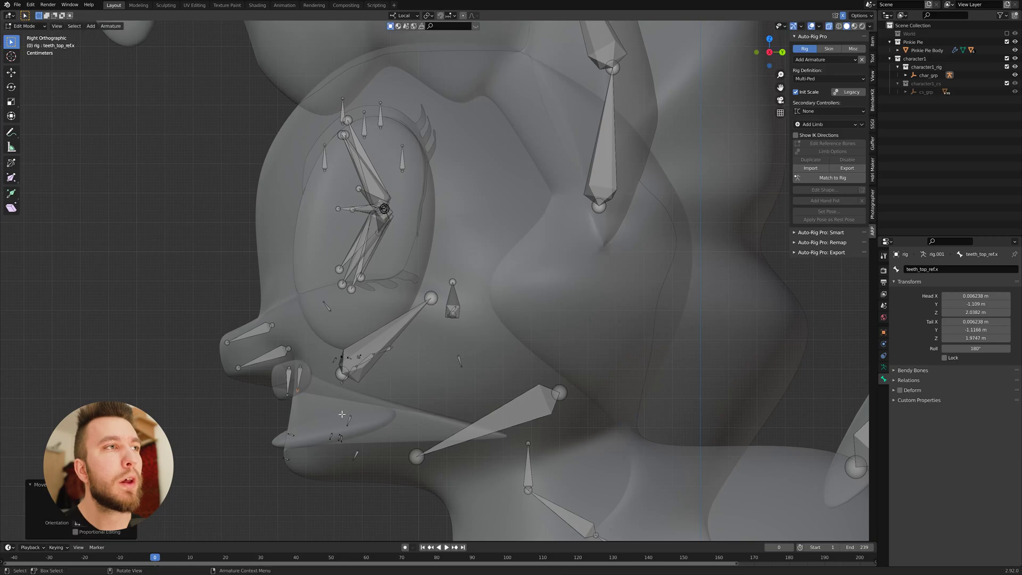
# Move the centre teeth_bot bone forward and down into the lower front teeth, and adjust its ends so it lies nearly horizontal
pyautogui.click(349, 420)
pyautogui.press('g')
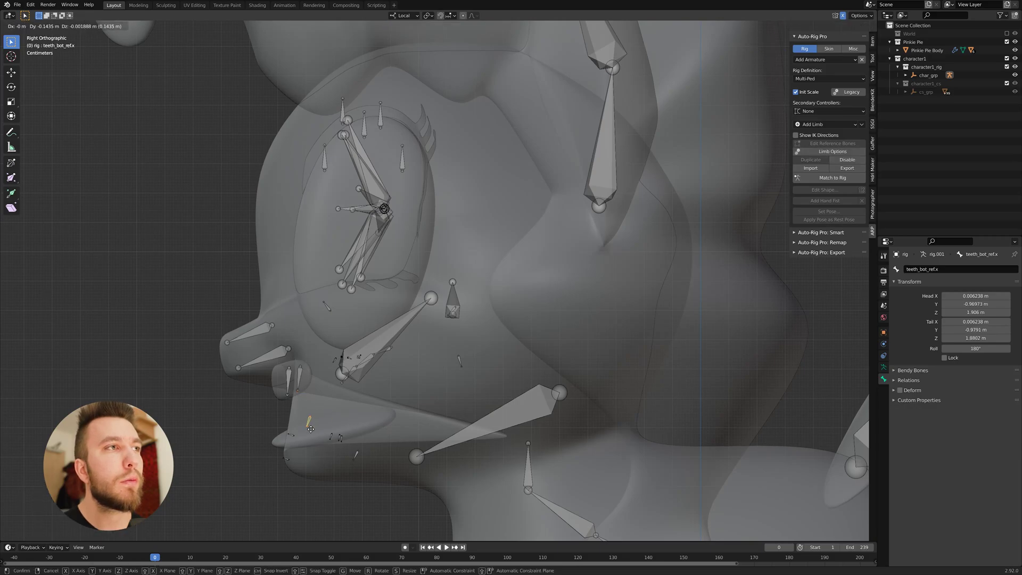
pyautogui.click(310, 450)
pyautogui.click(308, 446)
pyautogui.press('g')
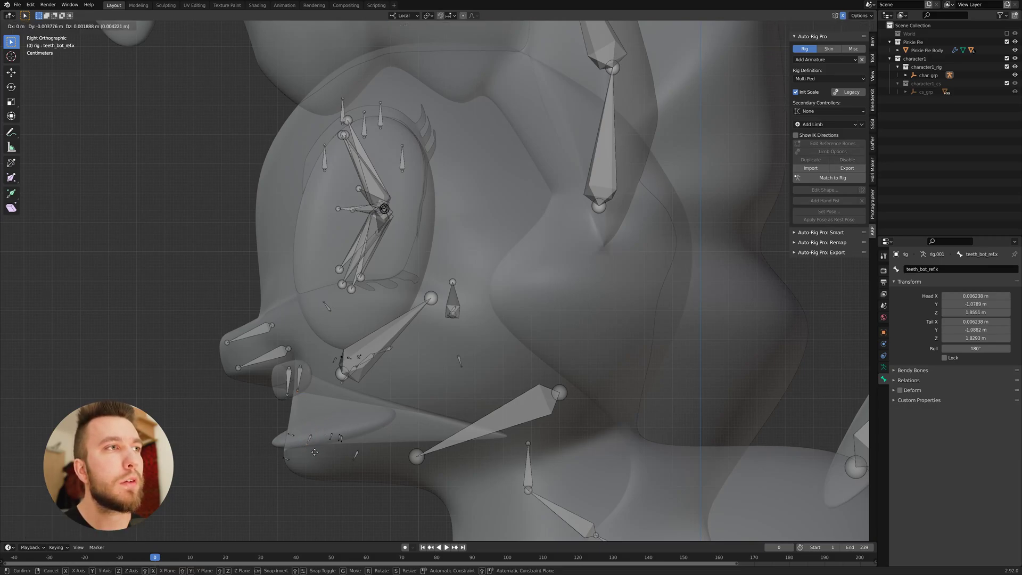
pyautogui.click(296, 438)
pyautogui.click(311, 434)
pyautogui.press('g')
pyautogui.click(314, 447)
pyautogui.click(297, 436)
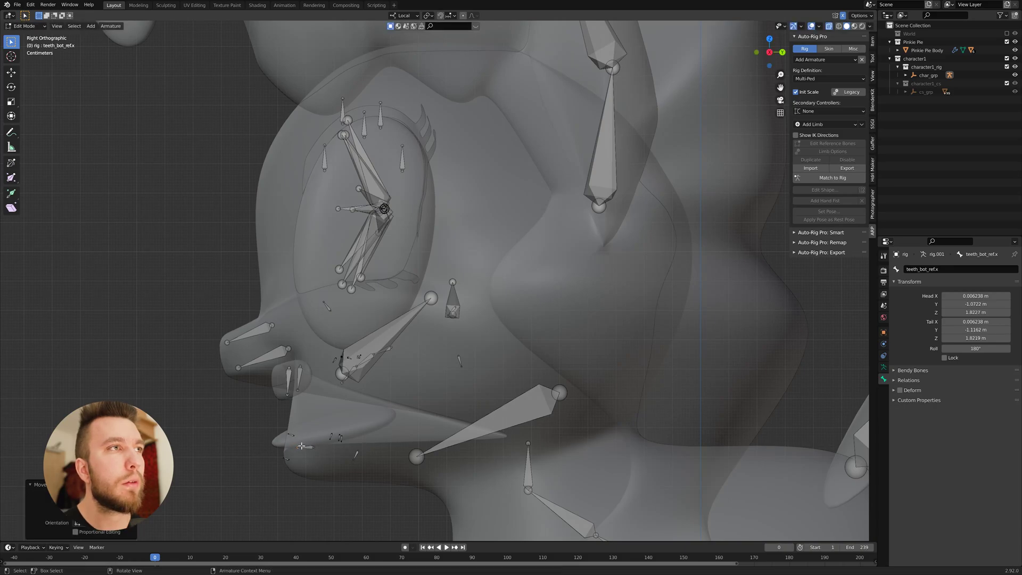
# In front view, move the centre lips_top bone straight up from the lower lip onto the upper mouth line
pyautogui.click(334, 441)
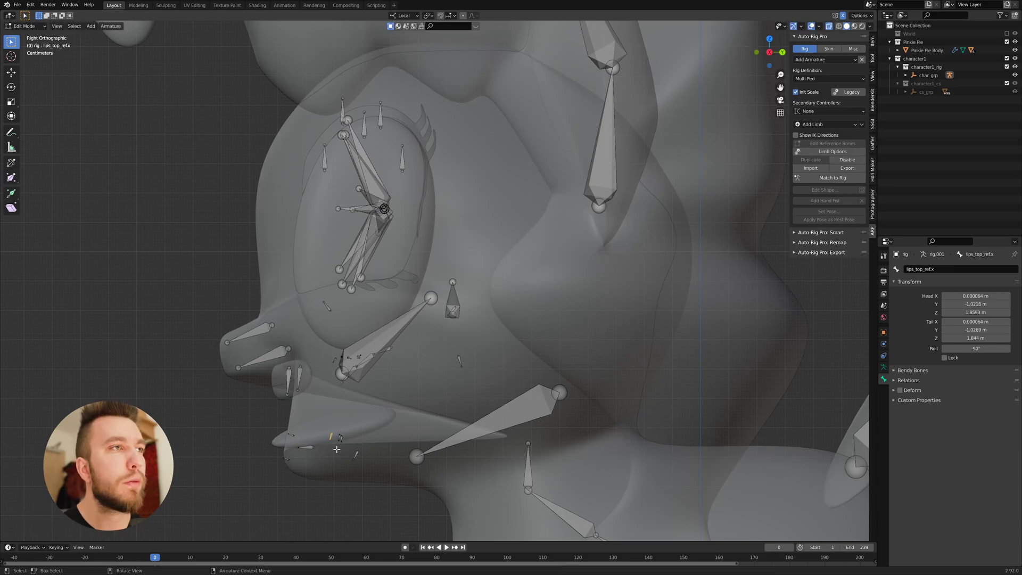
pyautogui.press('KP_1')
pyautogui.press('g')
pyautogui.click(344, 386)
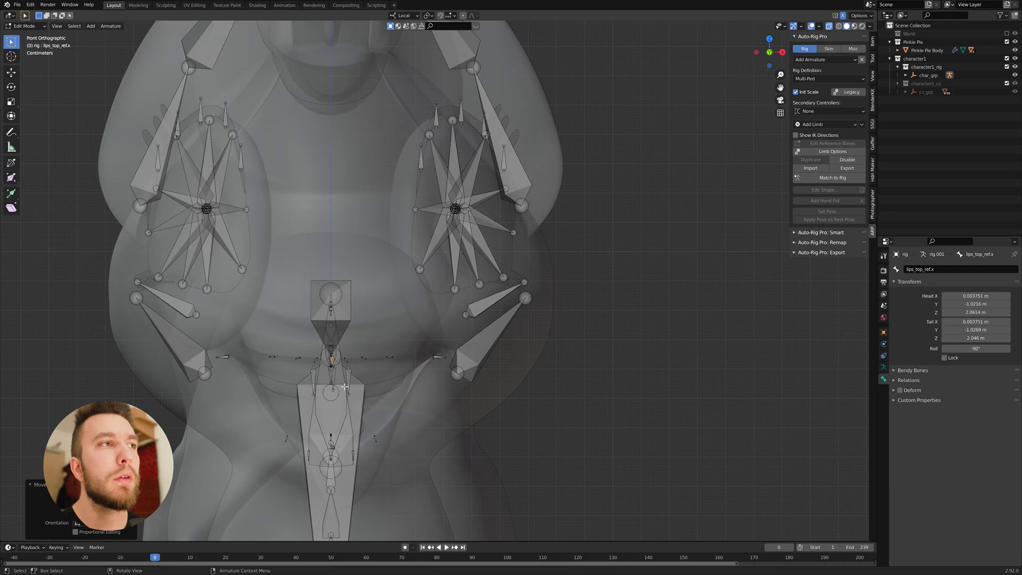
# In right side view, move the centre lips_bot bone forward to the front of the lower lip
pyautogui.press('KP_3')
pyautogui.click(340, 437)
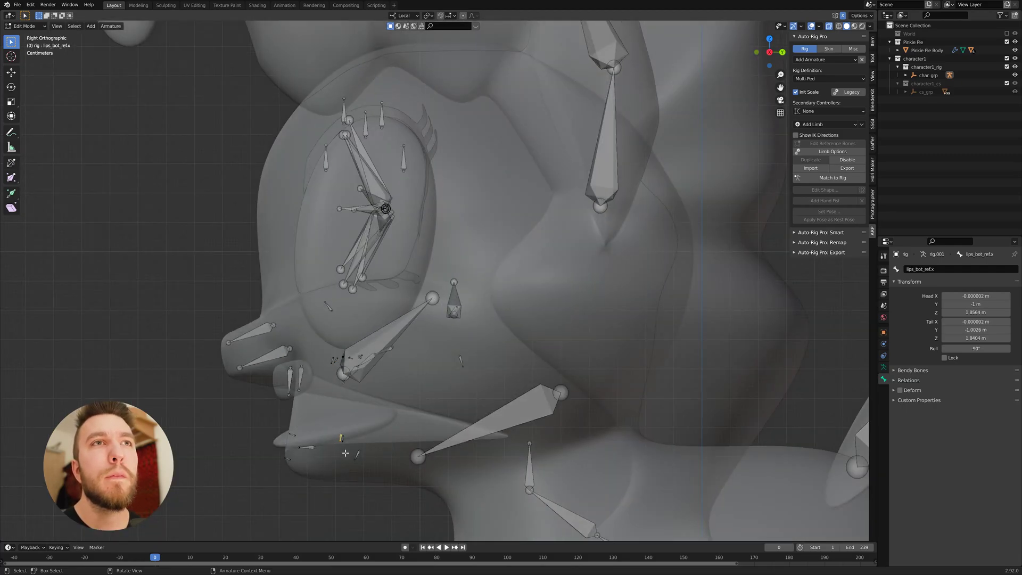
pyautogui.press('g')
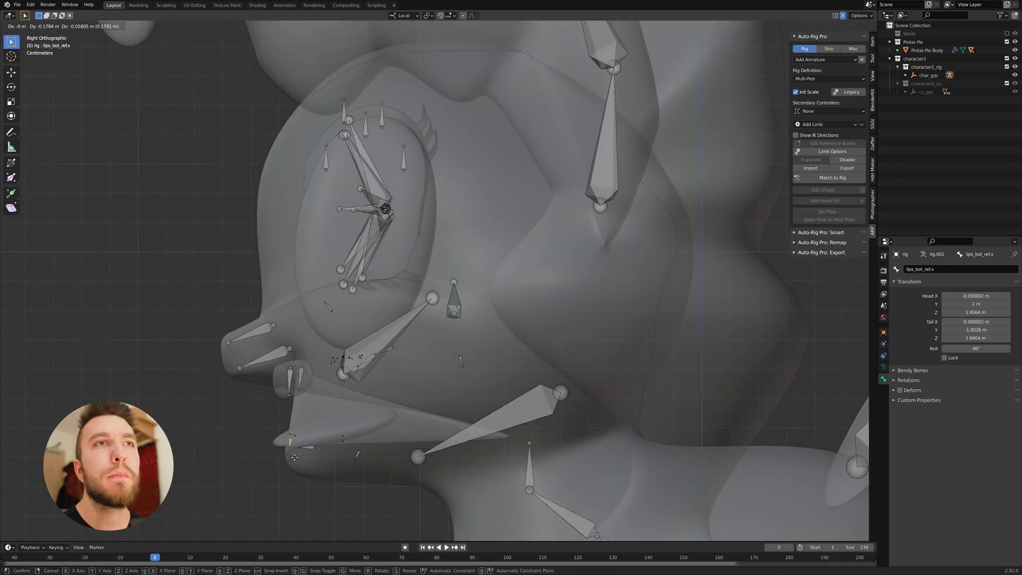
pyautogui.click(327, 445)
# Move the left lips_bot bone forward to the front of the lower lip, then slightly inward in front view
pyautogui.click(342, 439)
pyautogui.press('g')
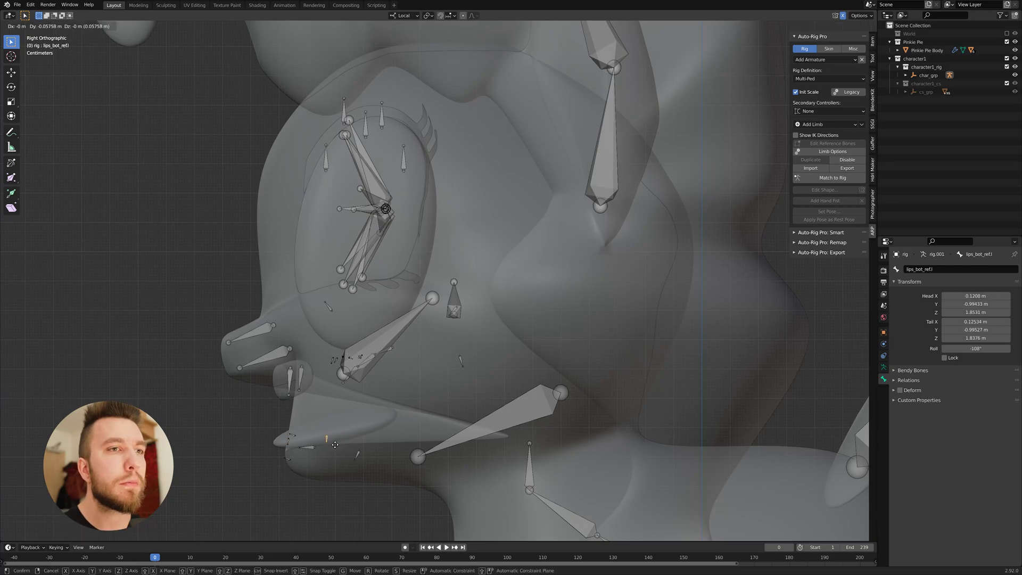
pyautogui.click(299, 446)
pyautogui.press('KP_1')
pyautogui.press('g')
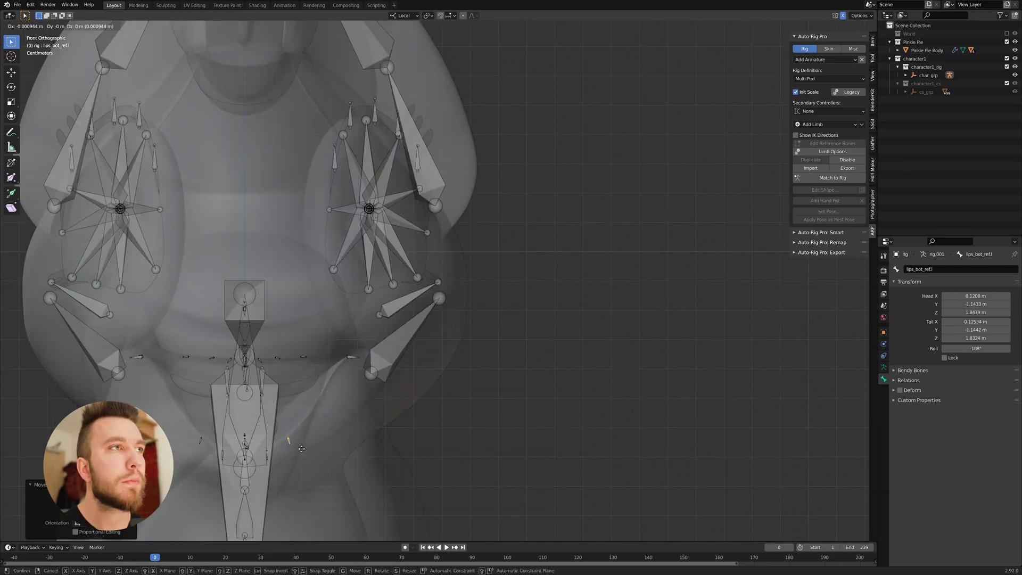
pyautogui.click(287, 452)
pyautogui.press('KP_3')
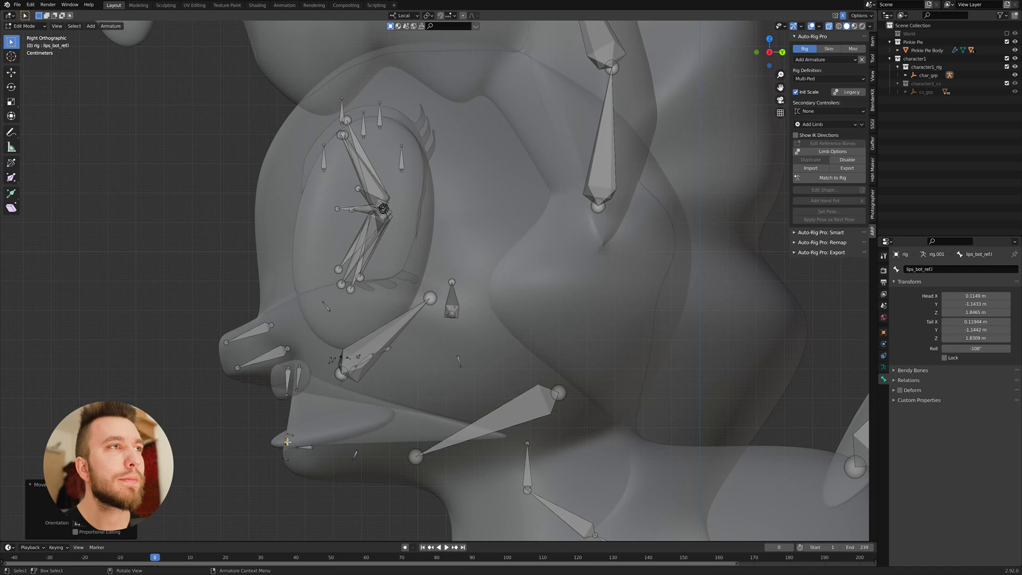
pyautogui.click(330, 359)
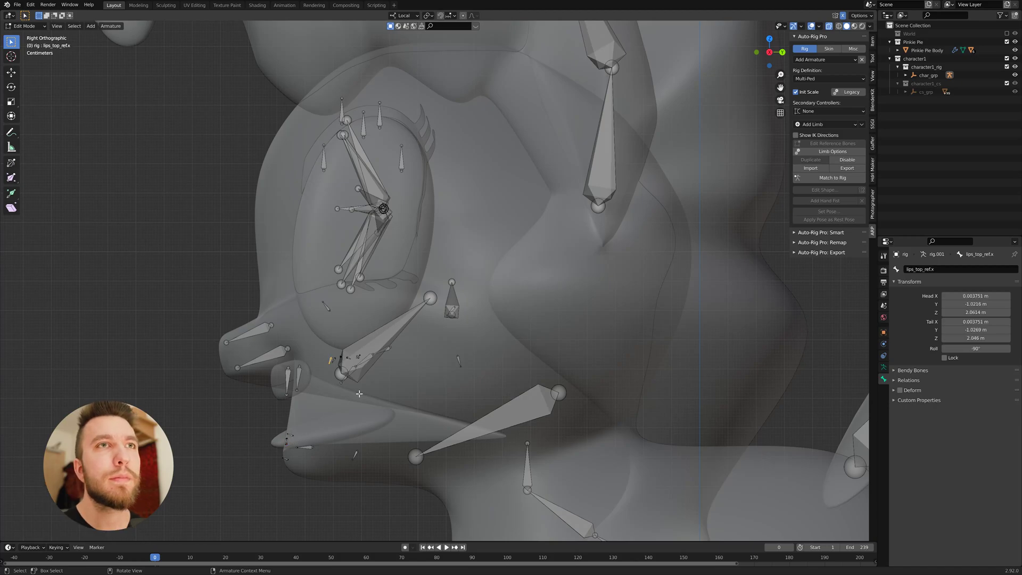
pyautogui.press('KP_1')
pyautogui.press('KP_3')
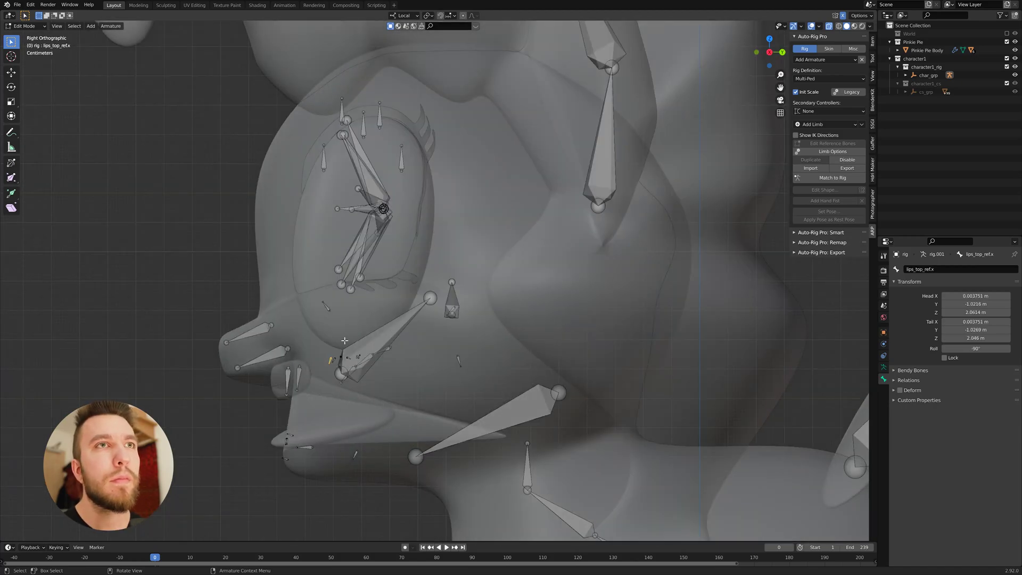
# Move the chin_02 bone down and forward to the front of the chin, and angle its tip back toward the underside of the jaw
pyautogui.click(458, 361)
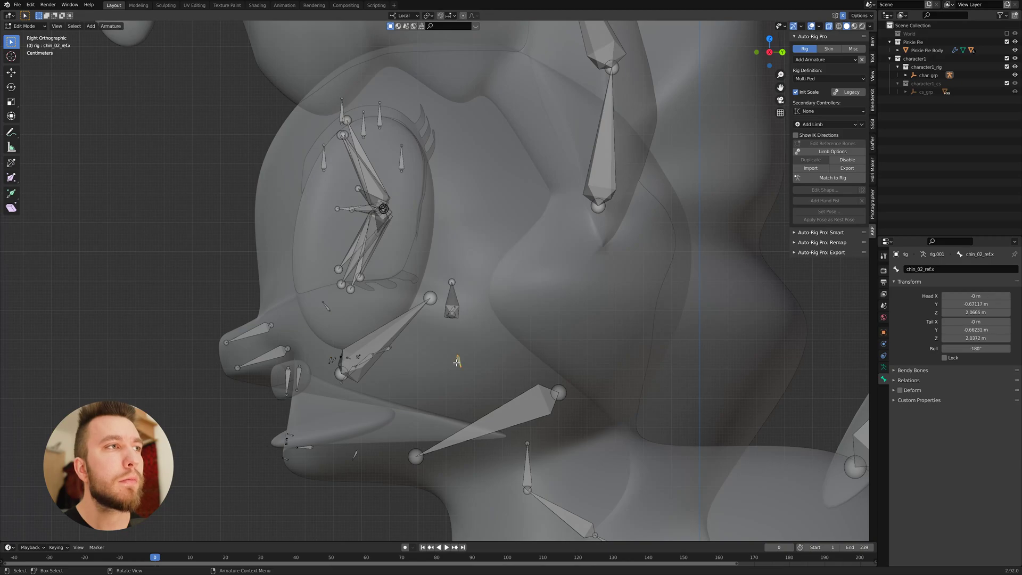
pyautogui.press('g')
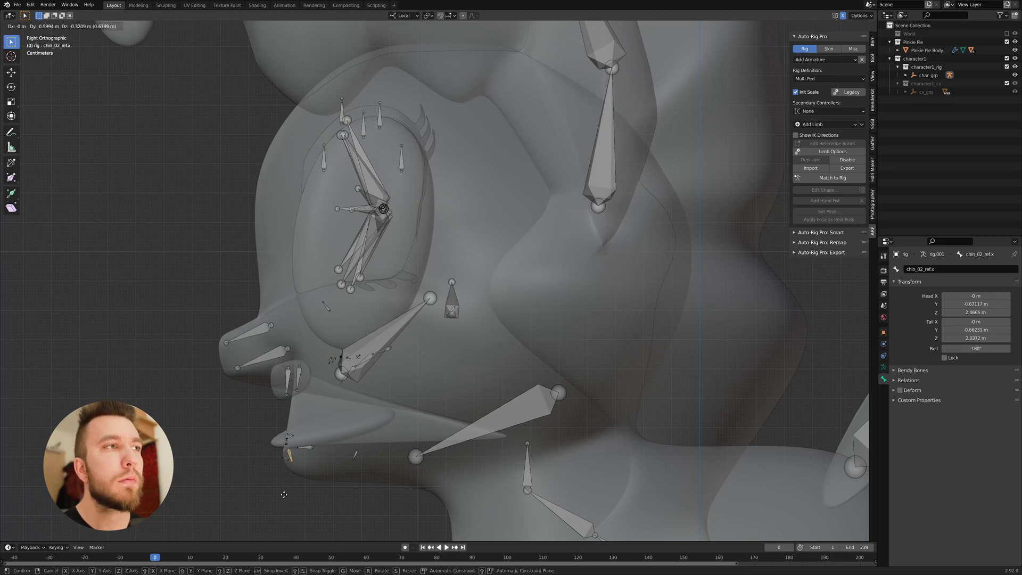
pyautogui.click(282, 490)
pyautogui.click(300, 475)
pyautogui.press('g')
pyautogui.click(307, 485)
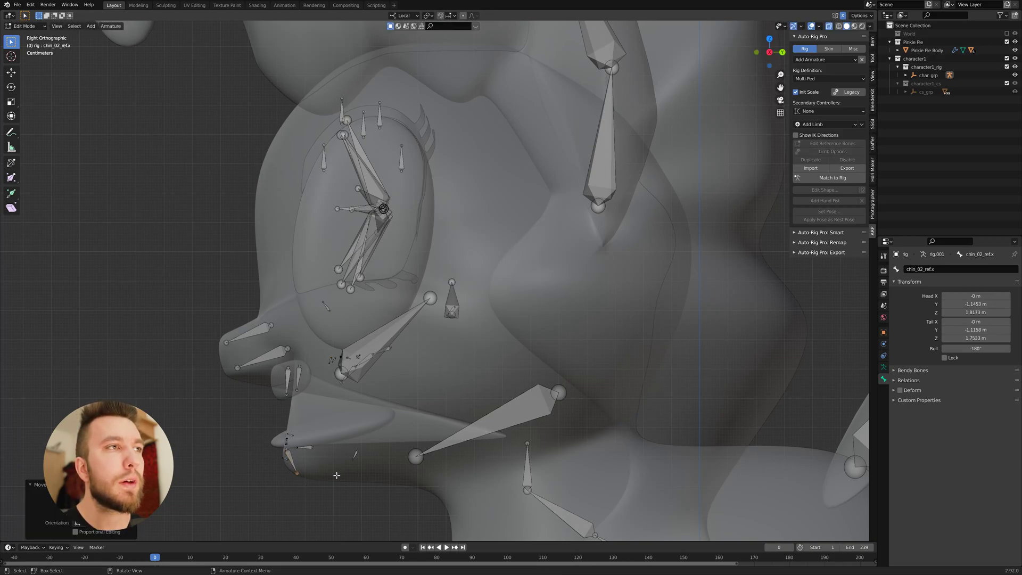
pyautogui.press('KP_1')
pyautogui.press('KP_3')
pyautogui.press('g')
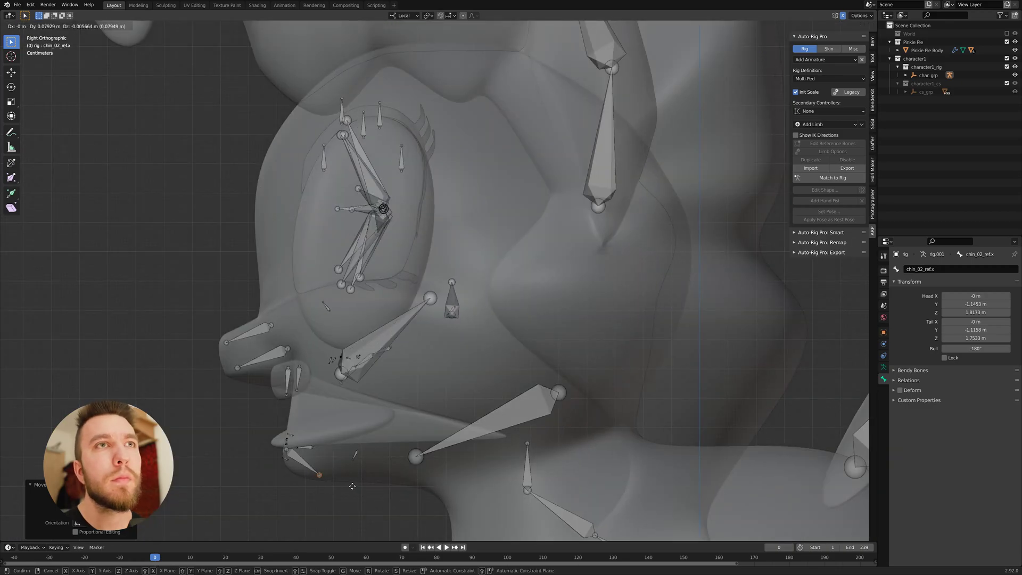
pyautogui.click(353, 487)
# Place the left teeth_bot bone at the front of the lower jaw, with its base shifted back and slightly down
pyautogui.click(356, 467)
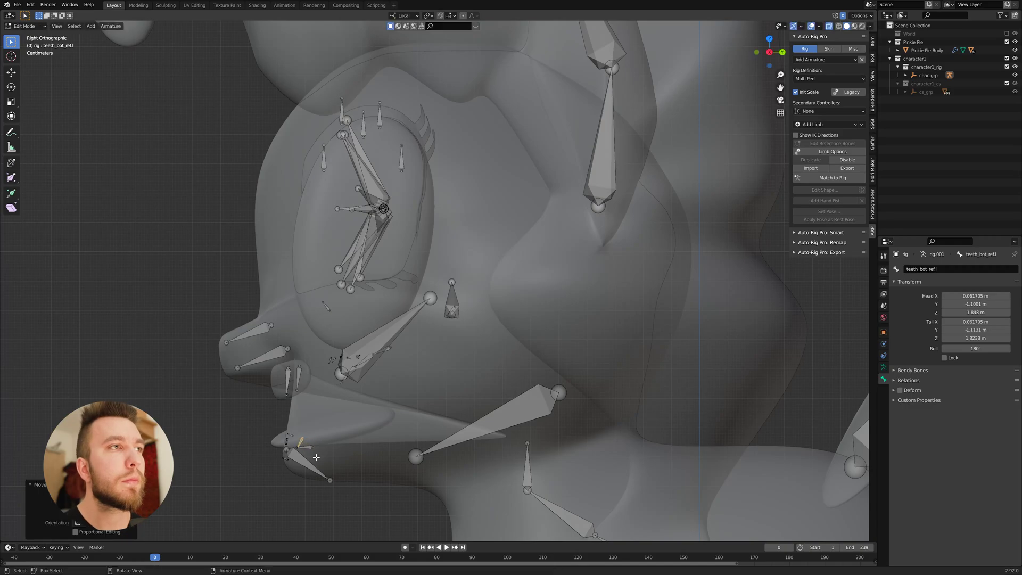
pyautogui.click(312, 441)
pyautogui.click(304, 438)
pyautogui.press('g')
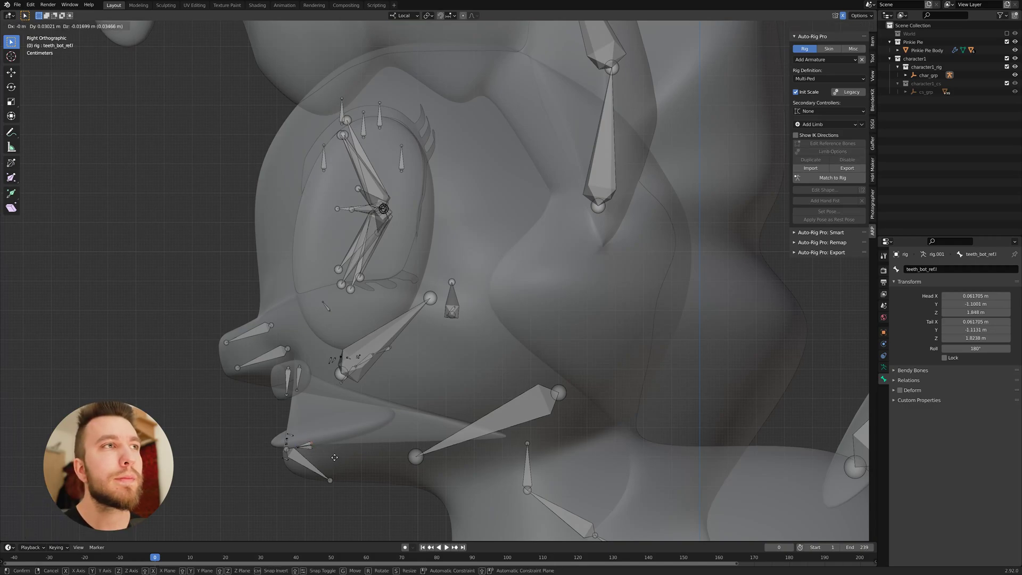
pyautogui.click(336, 457)
# In front view, move the right lips_bot bone outward and up along the lower lip edge
pyautogui.press('KP_1')
pyautogui.keyDown('shift'); pyautogui.moveTo(334, 459); pyautogui.dragTo(467, 341, button='middle'); pyautogui.keyUp('shift')
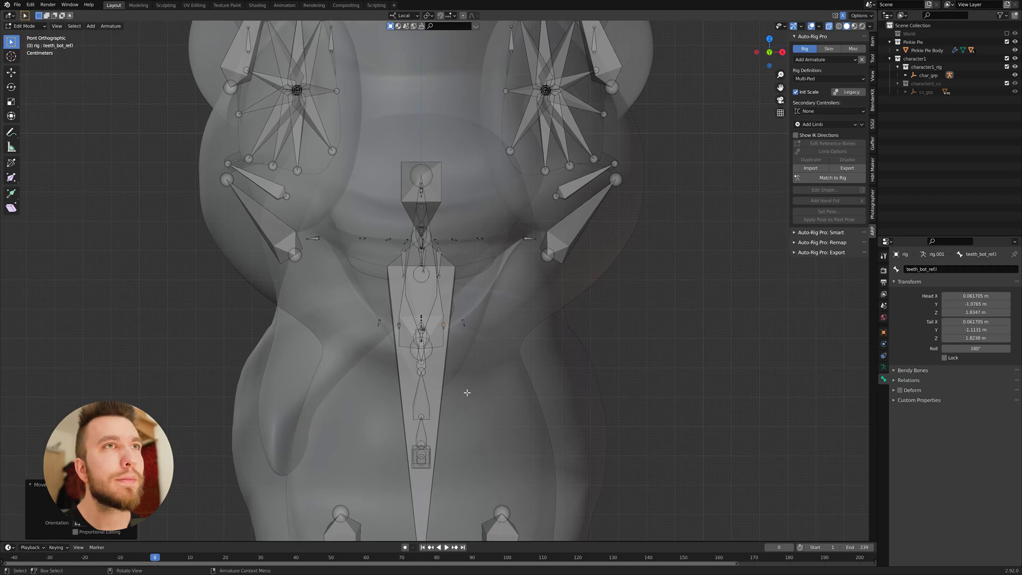
pyautogui.click(381, 323)
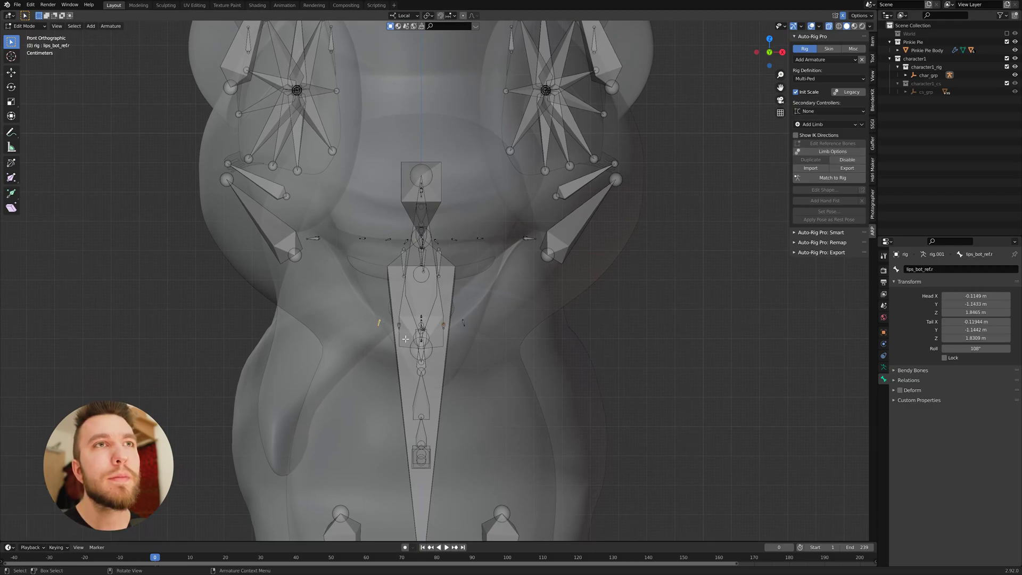
pyautogui.click(445, 330)
# In right side view, move the lips_roll_top bone up from the lower lip to the upper lip
pyautogui.click(430, 324)
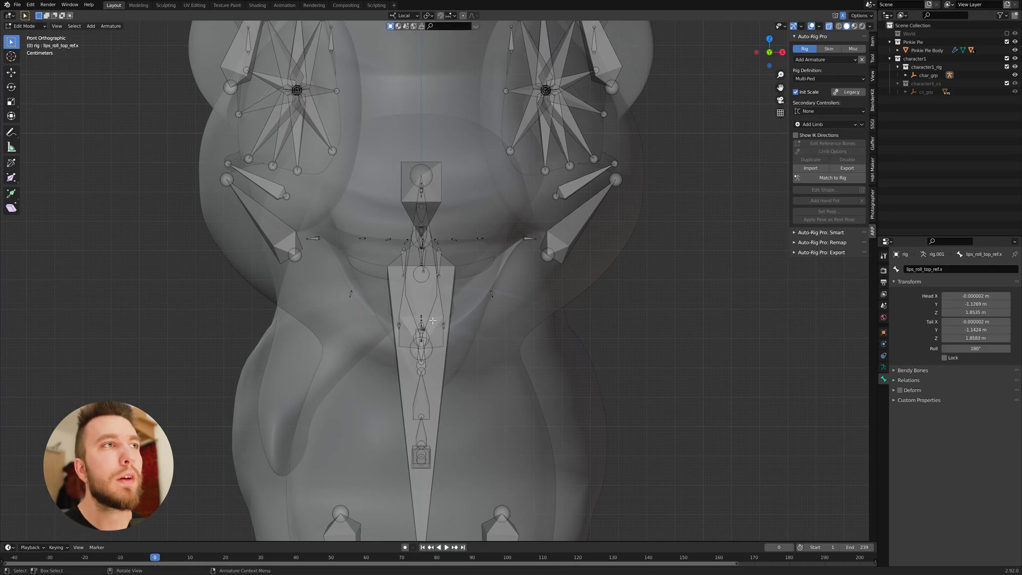
pyautogui.press('KP_3')
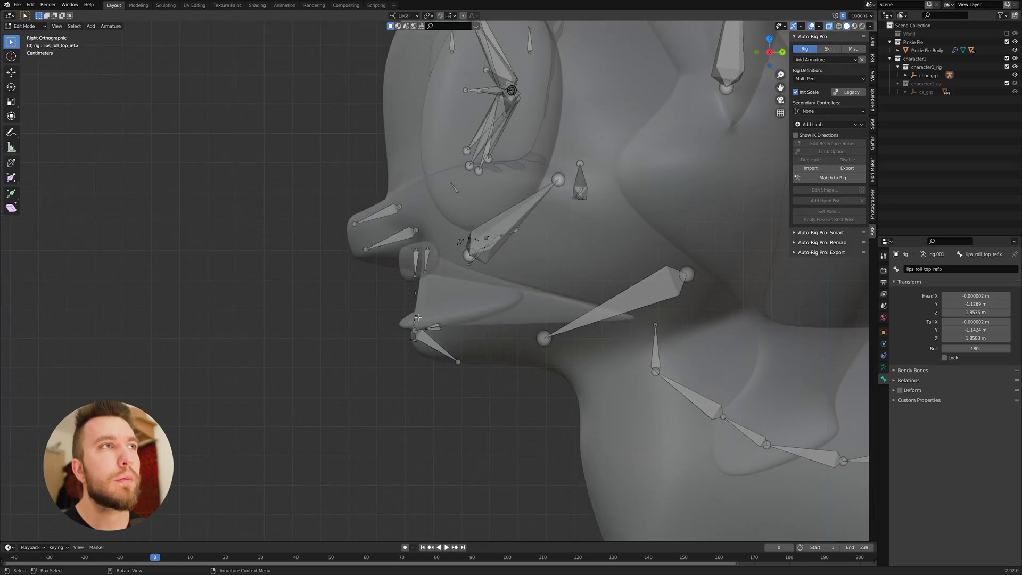
pyautogui.click(418, 318)
pyautogui.press('g')
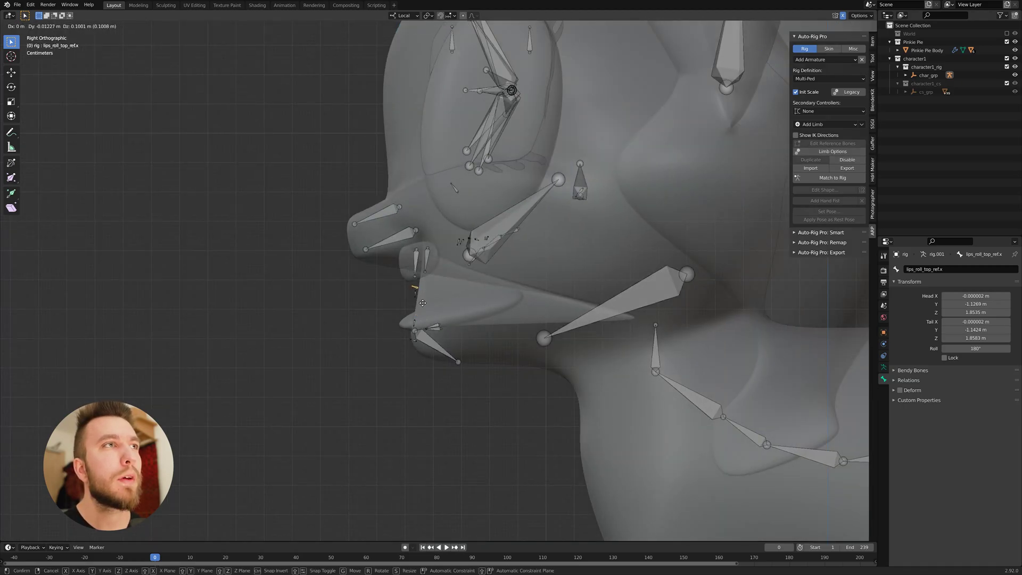
pyautogui.click(425, 262)
pyautogui.moveTo(425, 290); pyautogui.dragTo(433, 290, button='middle')
# In front view, move the right lips_bot_01 bone outward and down from the mouth line to the lower lip near the mouth corner
pyautogui.press('KP_1')
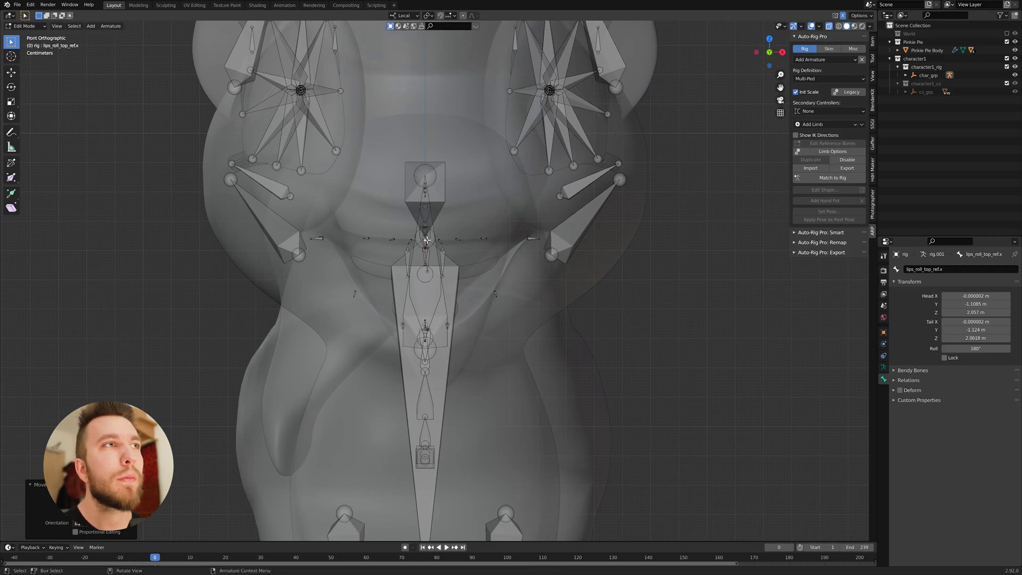
pyautogui.click(428, 242)
pyautogui.click(426, 241)
pyautogui.click(428, 244)
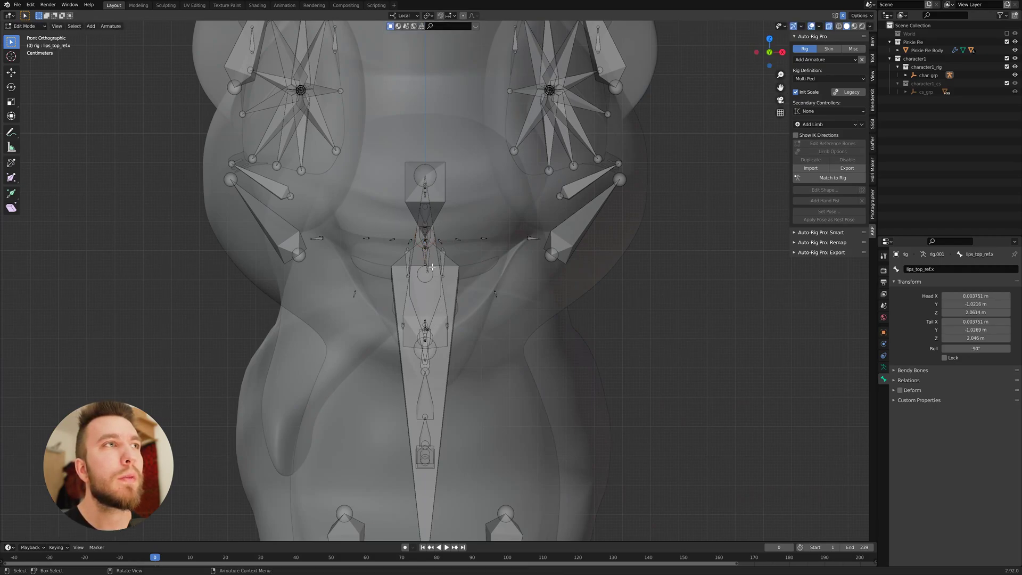
pyautogui.click(410, 241)
pyautogui.click(393, 239)
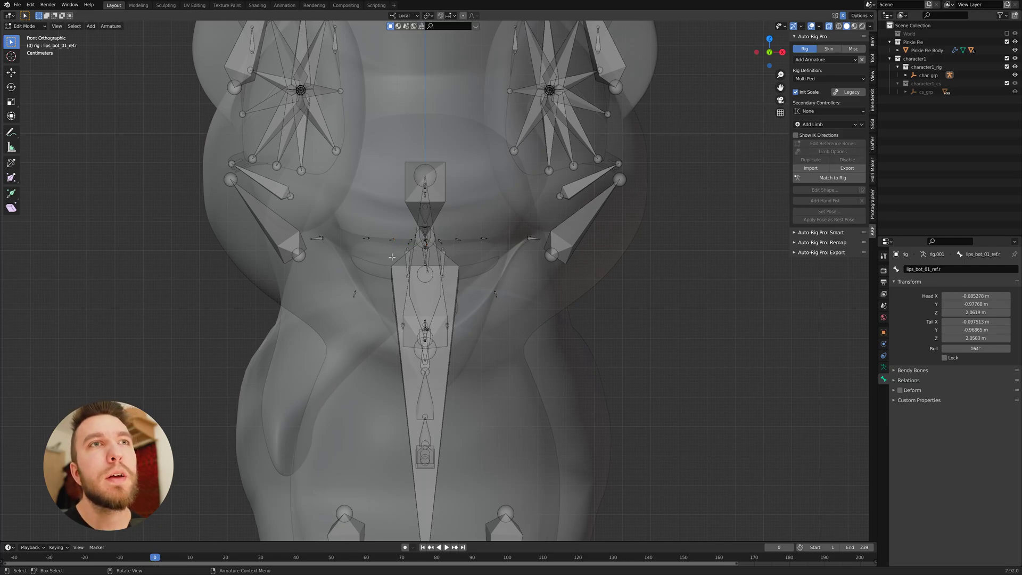
pyautogui.click(392, 240)
pyautogui.press('g')
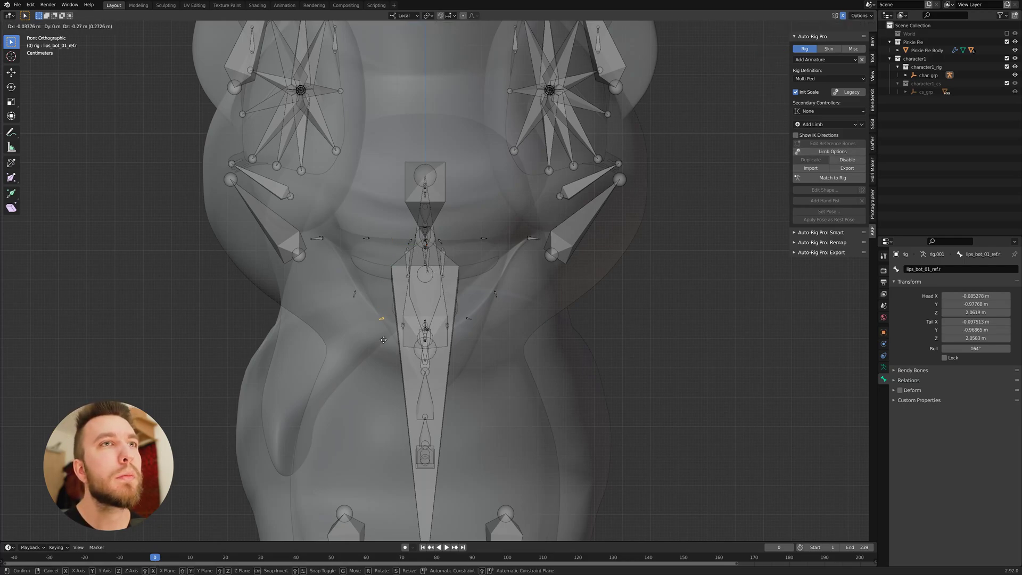
pyautogui.click(330, 275)
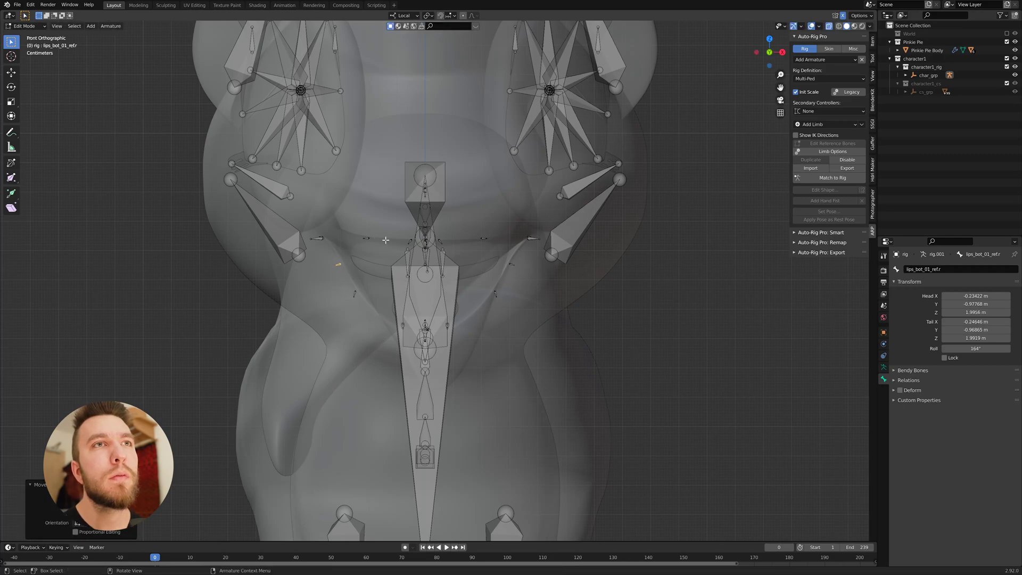
# Move the left lips_bot bone down and inward along the lower lip, and return to right side view
pyautogui.click(496, 293)
pyautogui.press('g')
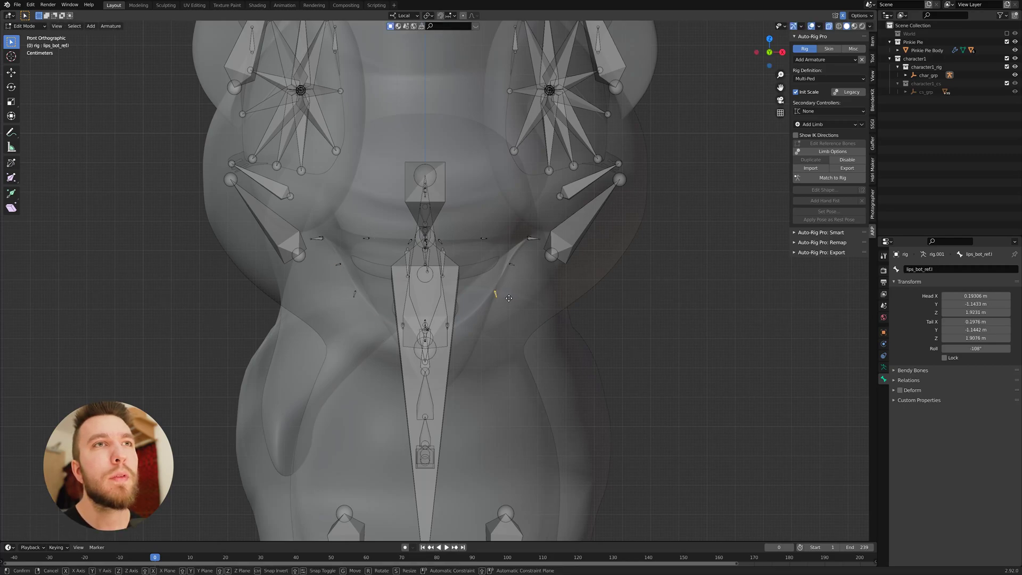
pyautogui.click(487, 321)
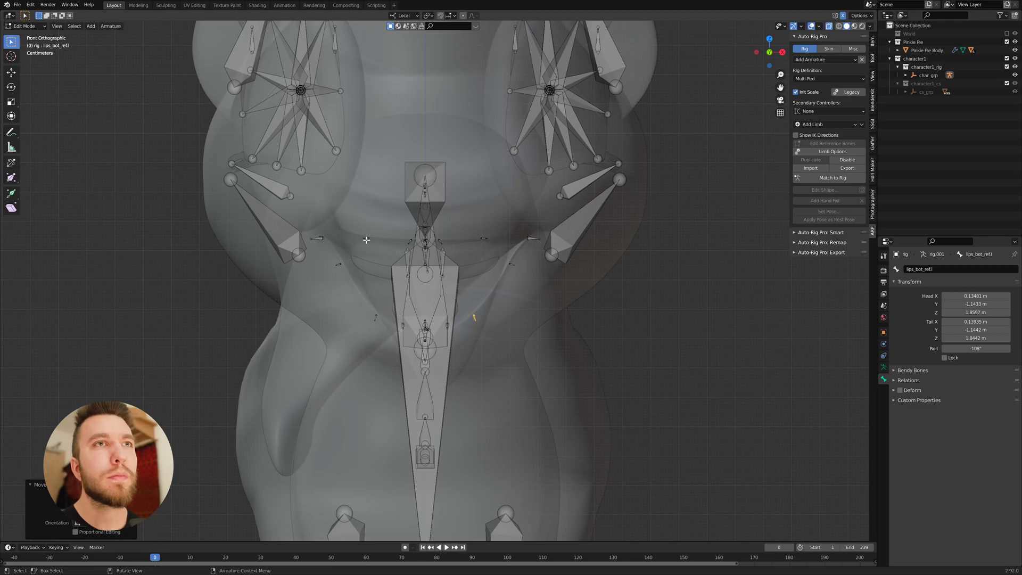
pyautogui.press('KP_3')
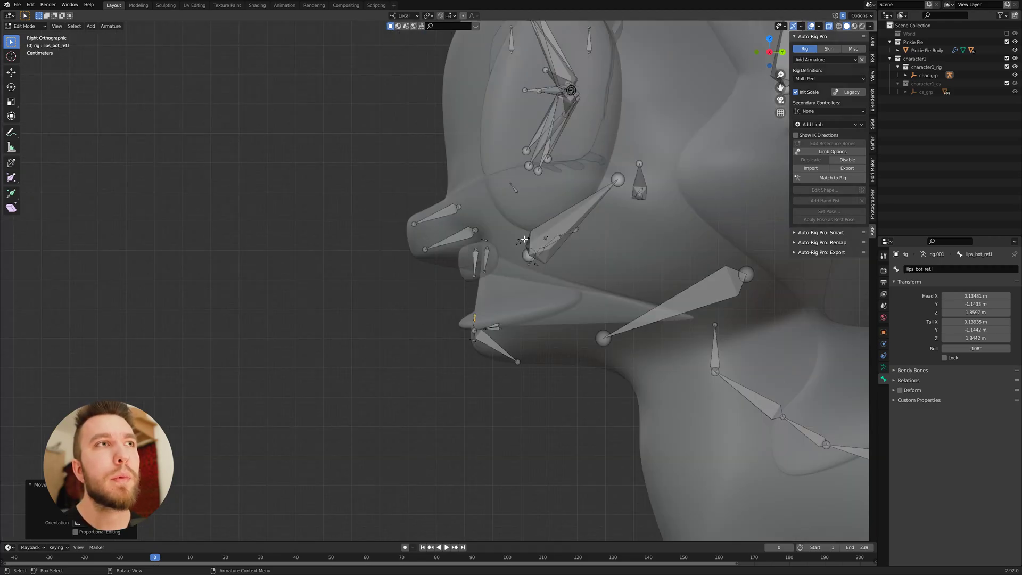
# In right side view, move the left lips_top bone forward toward the snout and adjust the central lips_top.x bone
pyautogui.click(520, 242)
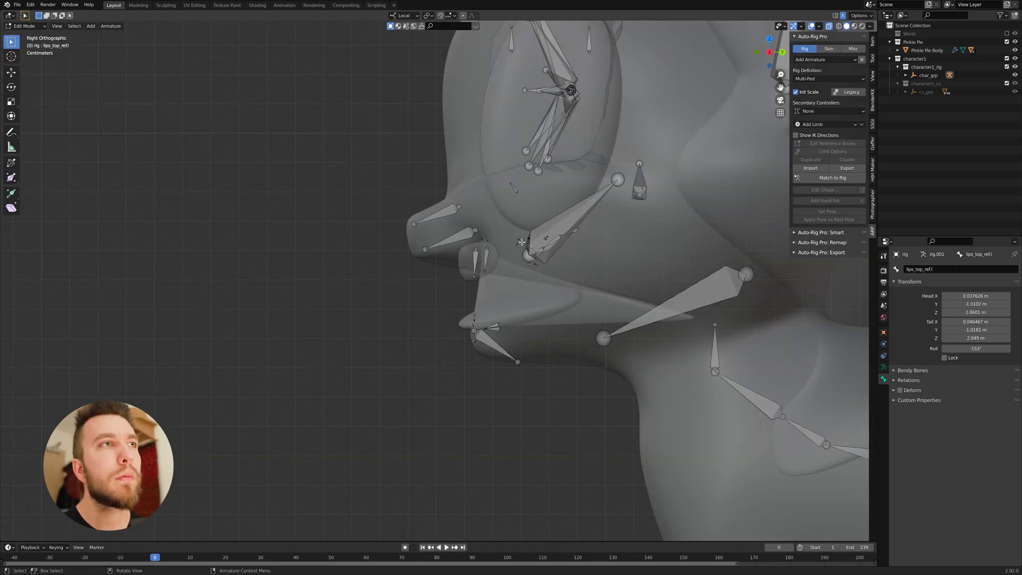
pyautogui.press('KP_1')
pyautogui.press('KP_3')
pyautogui.click(523, 243)
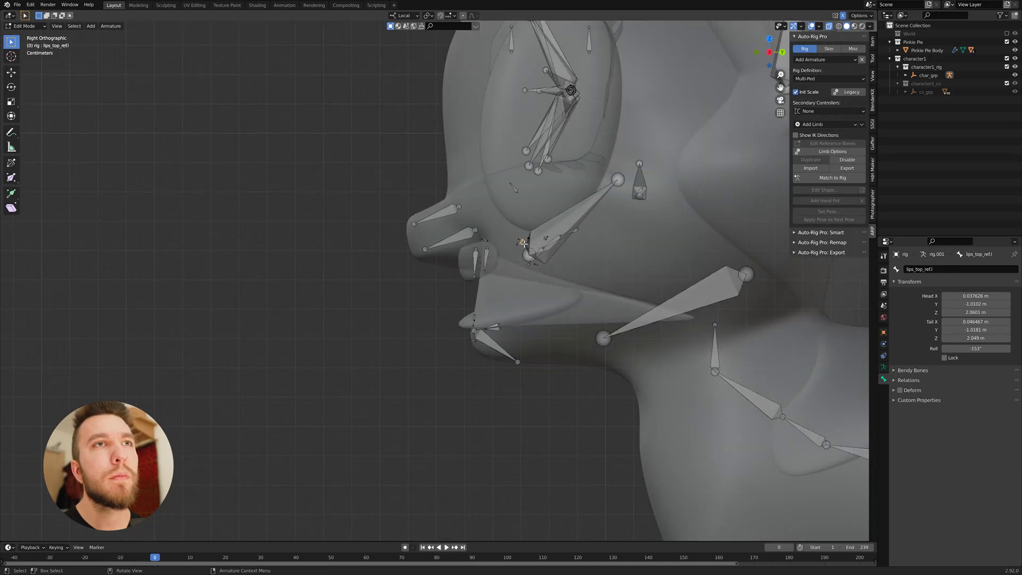
pyautogui.press('g')
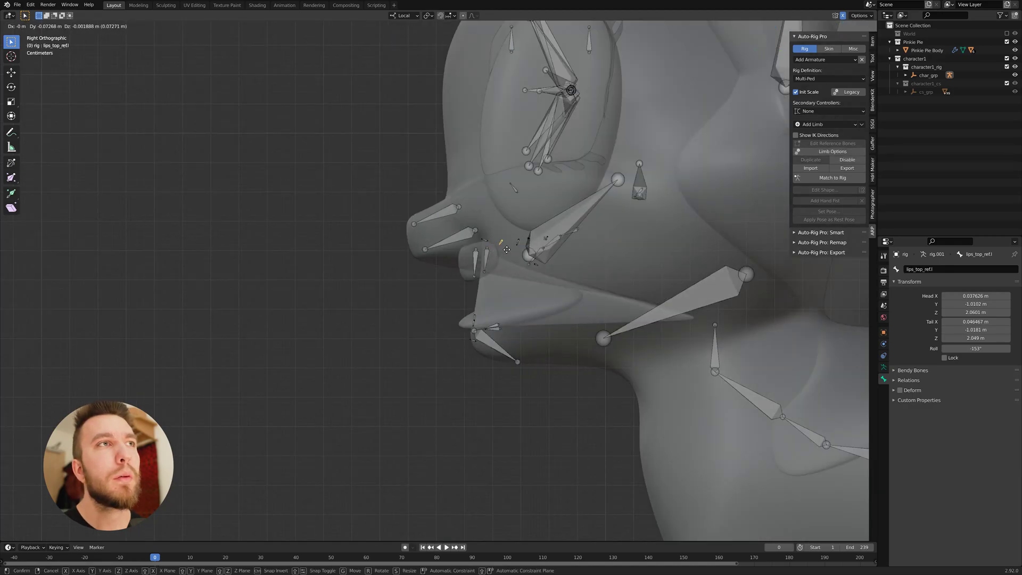
pyautogui.click(531, 247)
pyautogui.click(530, 252)
pyautogui.click(517, 241)
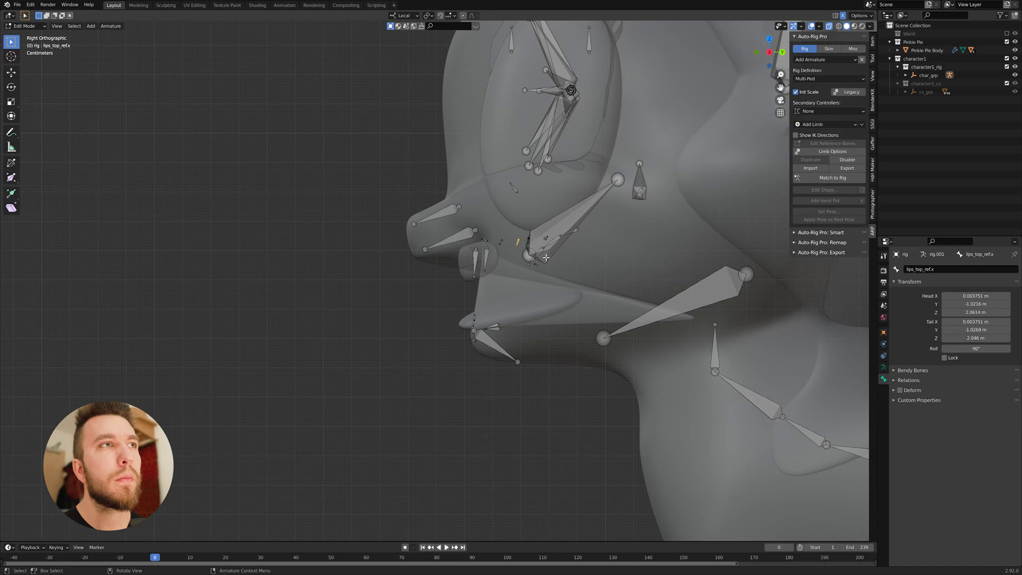
pyautogui.press('g')
pyautogui.click(543, 257)
pyautogui.click(530, 239)
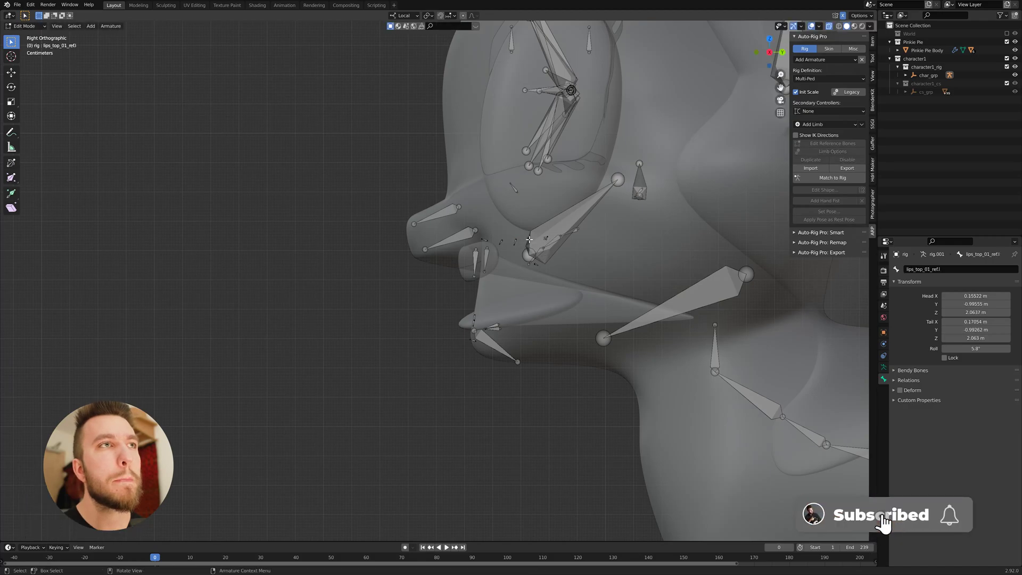
pyautogui.click(546, 237)
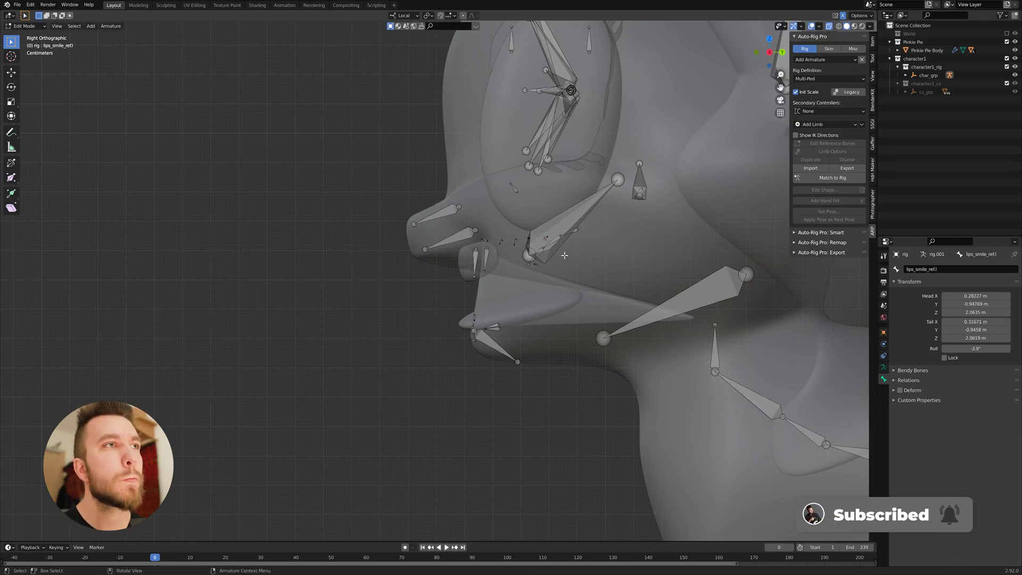
# In front view, move the right legs' toe tips and the small foot bones at ground level outward into the hoof
pyautogui.scroll(-5, 573, 299)
pyautogui.keyDown('shift'); pyautogui.moveTo(573, 301); pyautogui.dragTo(340, 269, button='middle'); pyautogui.keyUp('shift')
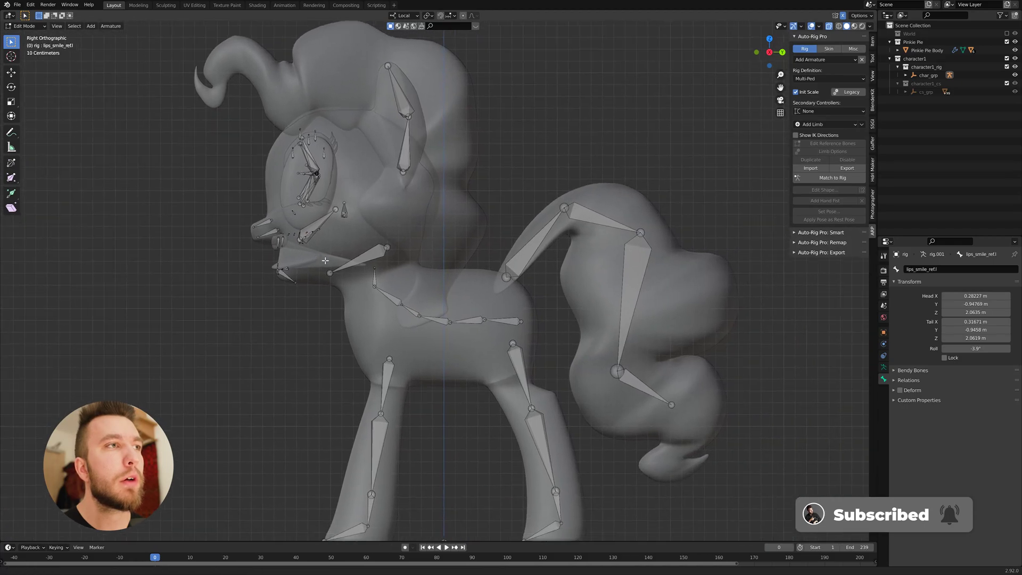
pyautogui.scroll(-2, 351, 274)
pyautogui.keyDown('shift'); pyautogui.moveTo(417, 320); pyautogui.dragTo(492, 321, button='middle'); pyautogui.keyUp('shift')
pyautogui.press('Tab')
pyautogui.scroll(4, 351, 456)
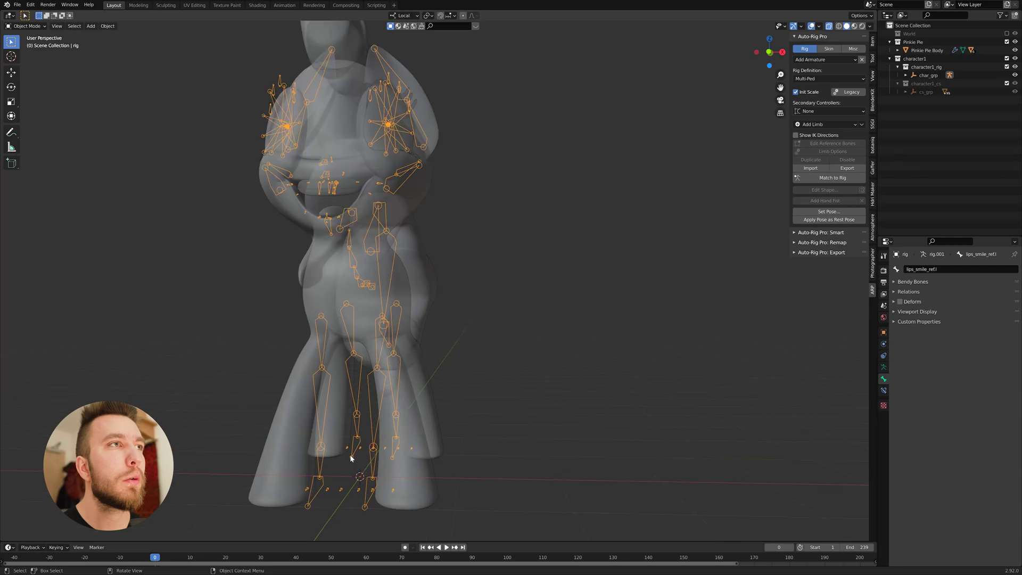
pyautogui.keyDown('shift'); pyautogui.moveTo(359, 477); pyautogui.dragTo(419, 355, button='middle'); pyautogui.keyUp('shift')
pyautogui.press('Tab')
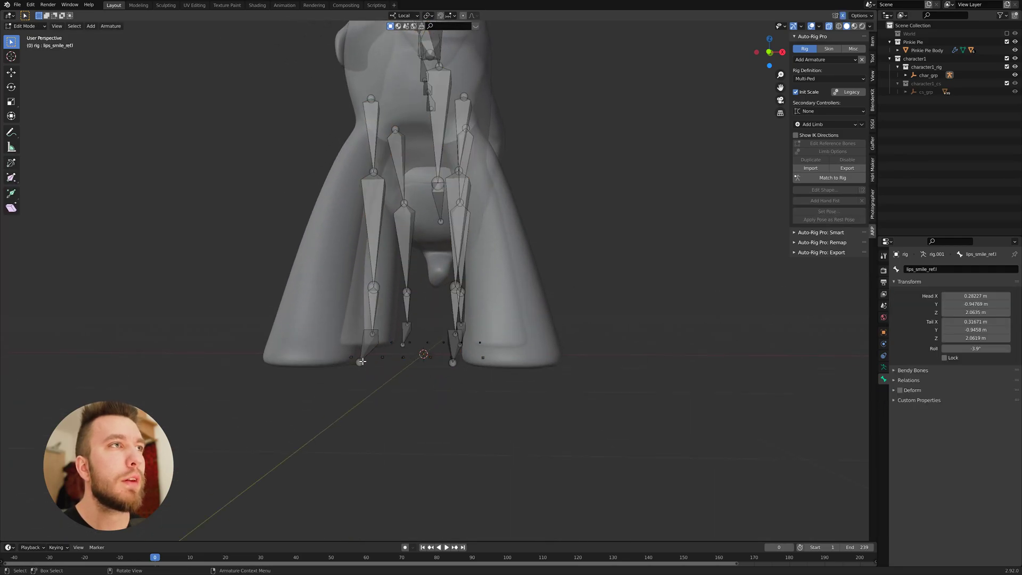
pyautogui.press('KP_1')
pyautogui.scroll(3, 400, 353)
pyautogui.moveTo(325, 344); pyautogui.dragTo(432, 360)
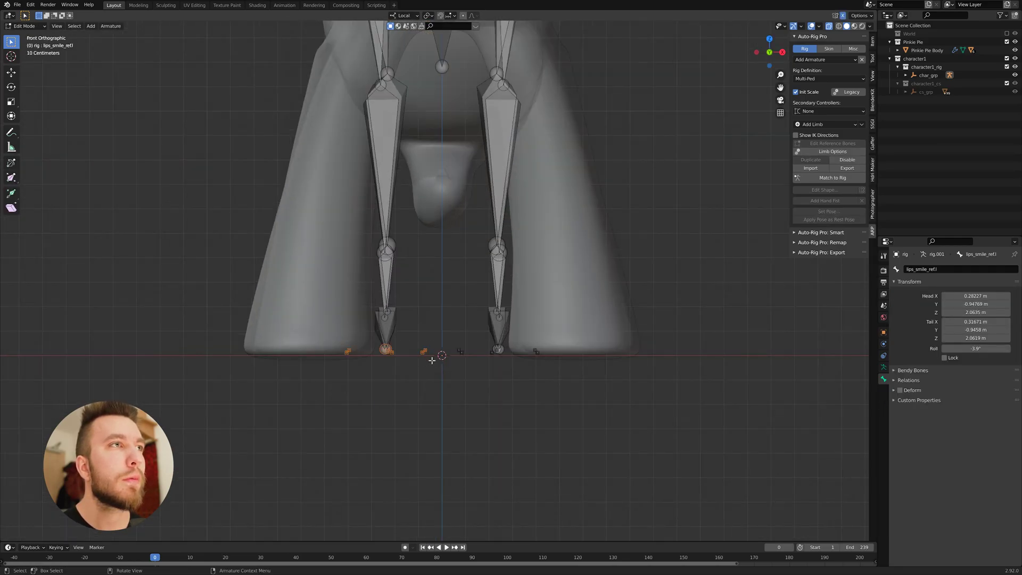
pyautogui.press('g')
pyautogui.click(351, 361)
# Move the toe-base joints of the right front and hind legs outward and slightly up, above the hoof tips
pyautogui.click(388, 318)
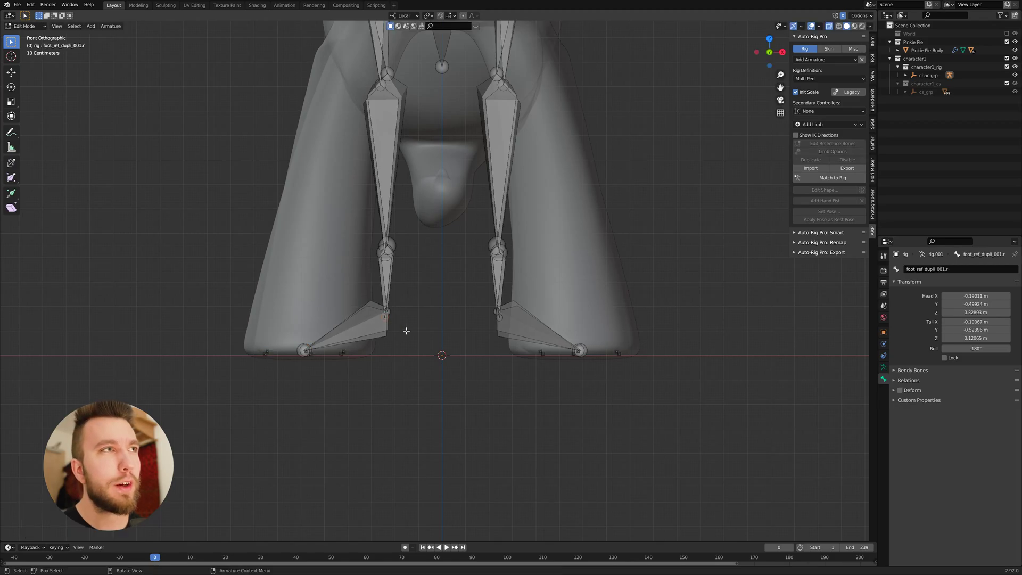
pyautogui.press('g')
pyautogui.click(334, 315)
pyautogui.click(387, 312)
pyautogui.press('g')
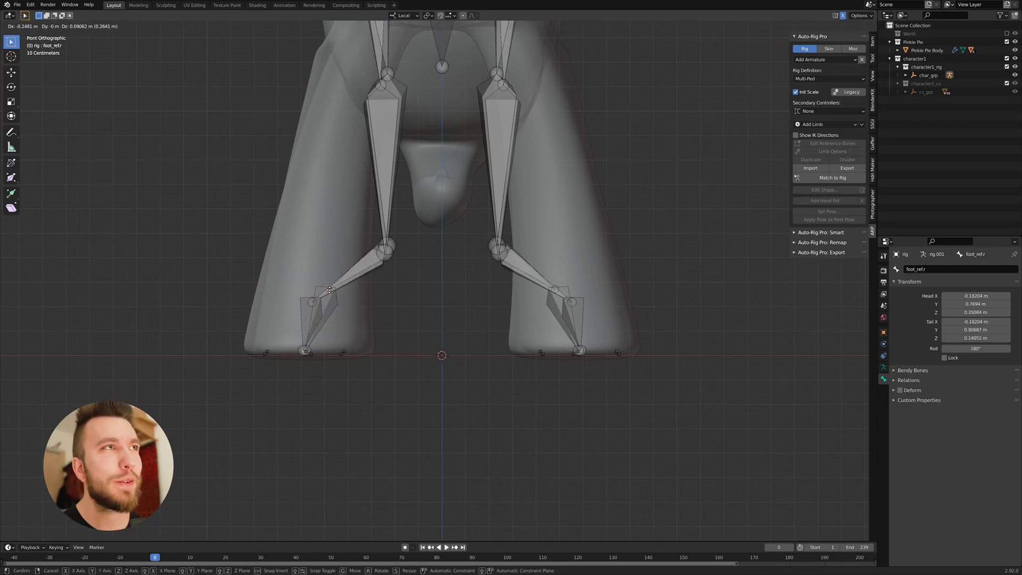
pyautogui.click(314, 288)
# Move the ankle joints of the right front and hind legs outward to the centre of the leg mesh
pyautogui.click(390, 257)
pyautogui.press('g')
pyautogui.click(321, 243)
pyautogui.click(398, 245)
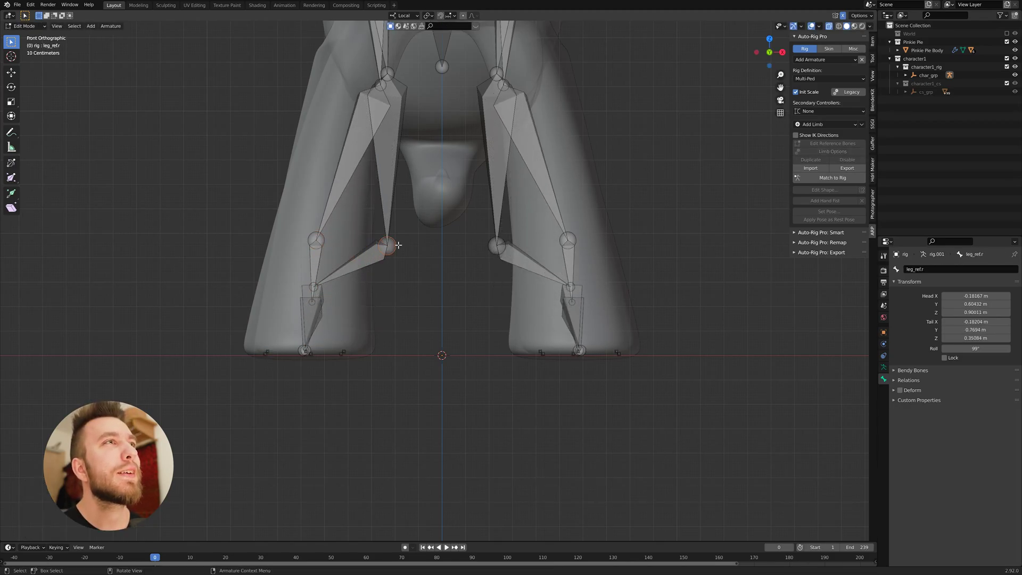
pyautogui.press('g')
pyautogui.click(328, 234)
# Move the knee joints of the right front and hind legs outward to line up with the leg mesh
pyautogui.click(380, 85)
pyautogui.press('g')
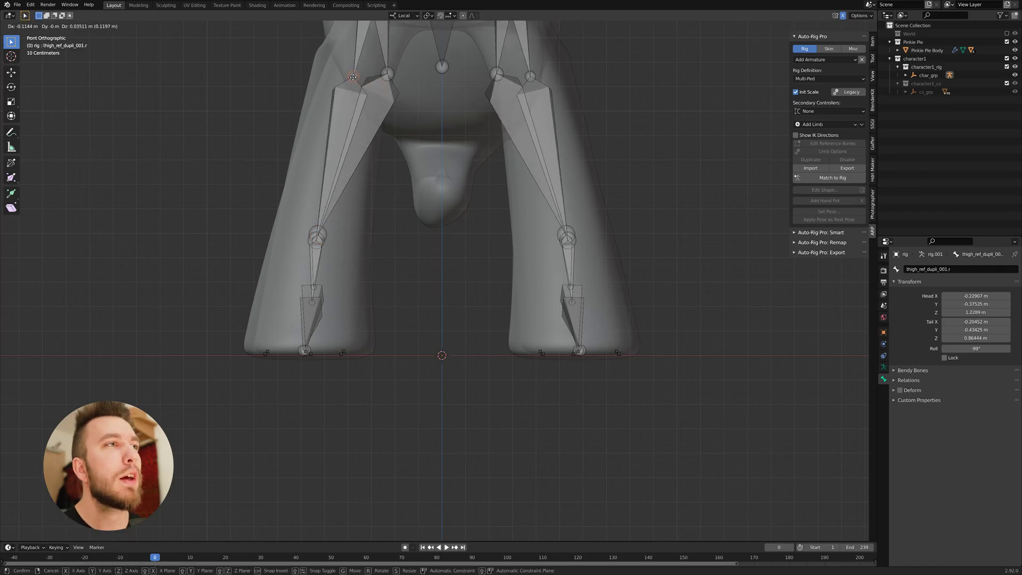
pyautogui.click(349, 75)
pyautogui.click(387, 73)
pyautogui.press('g')
pyautogui.click(357, 67)
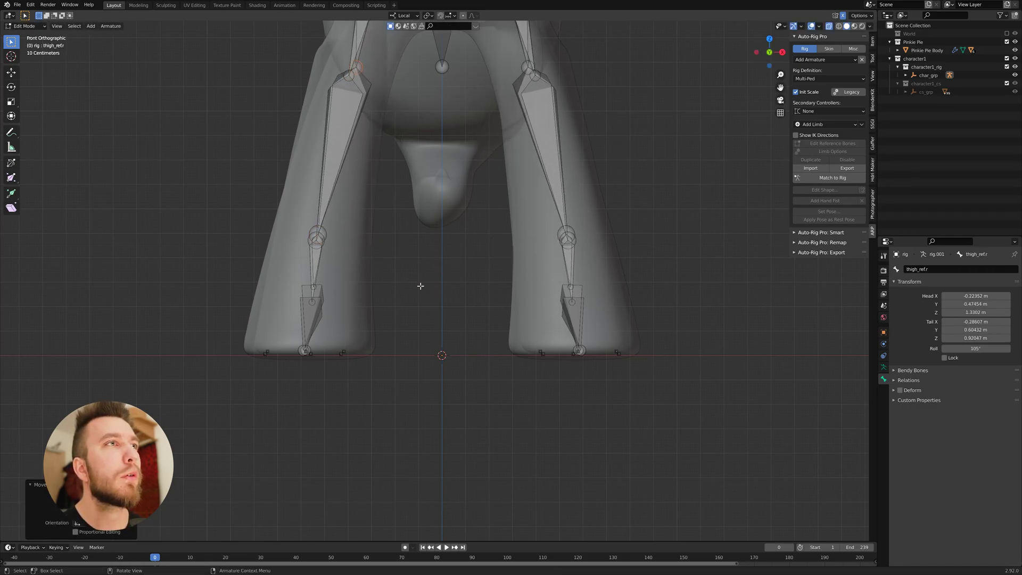
# In right side view, move the tong_01 bone and the tong_02 end joint down into the tongue mesh
pyautogui.click(303, 353)
pyautogui.moveTo(302, 352); pyautogui.dragTo(362, 375, button='middle')
pyautogui.scroll(-3, 362, 372)
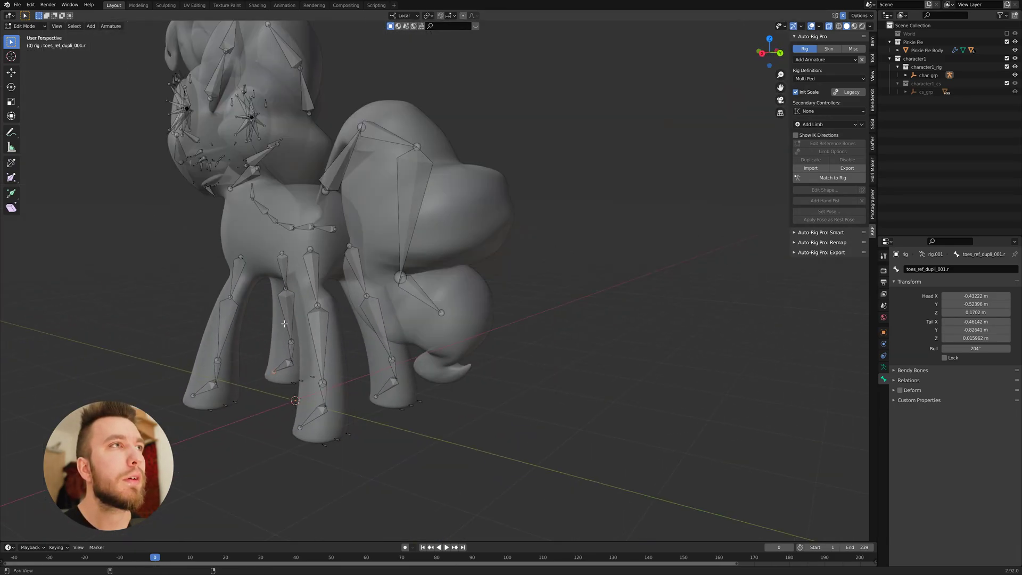
pyautogui.keyDown('shift'); pyautogui.moveTo(365, 308); pyautogui.dragTo(370, 368, button='middle'); pyautogui.keyUp('shift')
pyautogui.moveTo(370, 367); pyautogui.dragTo(315, 365, button='middle')
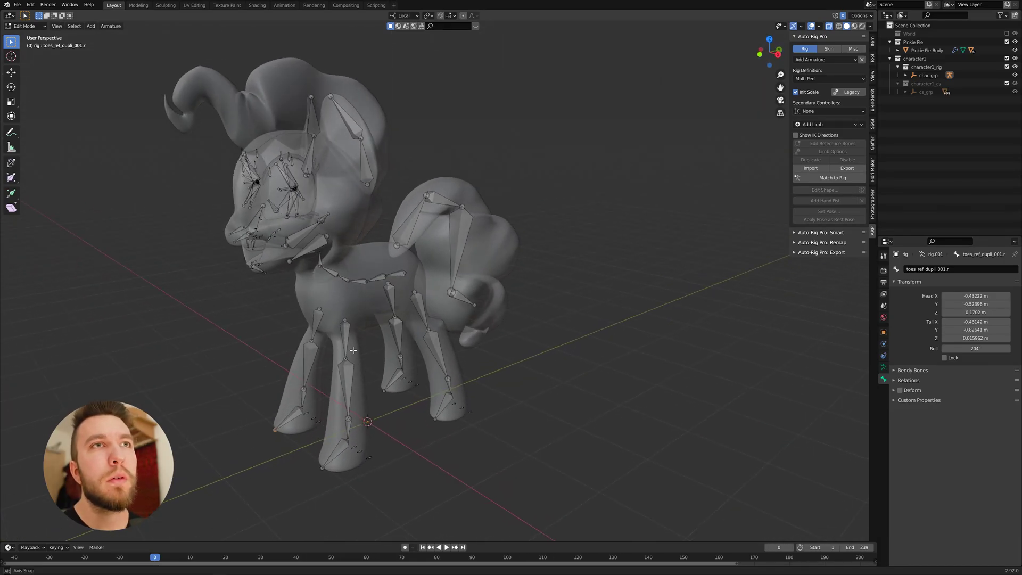
pyautogui.scroll(4, 290, 253)
pyautogui.scroll(2, 312, 254)
pyautogui.click(312, 251)
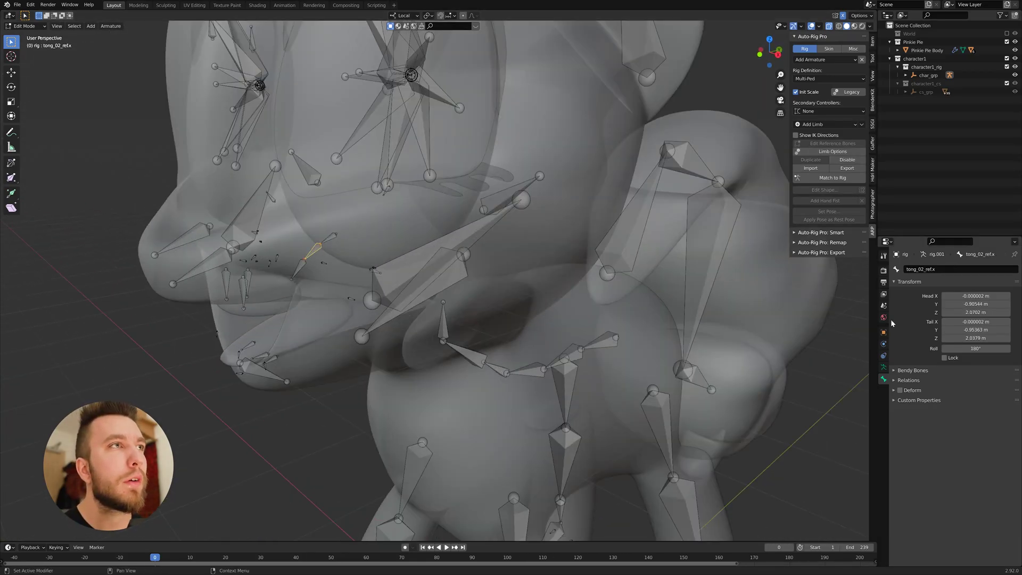
pyautogui.press('KP_1')
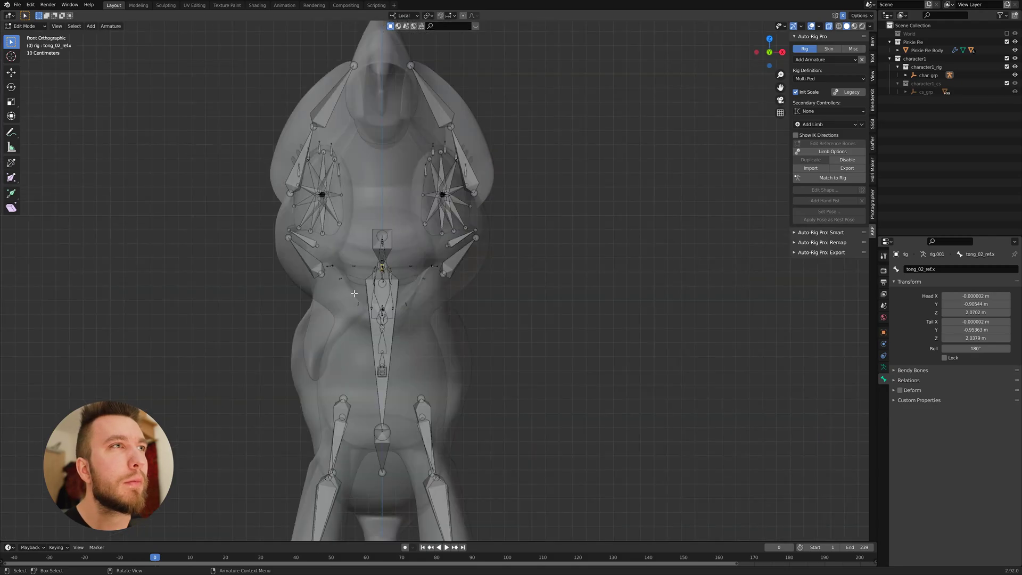
pyautogui.press('KP_3')
pyautogui.scroll(5, 383, 271)
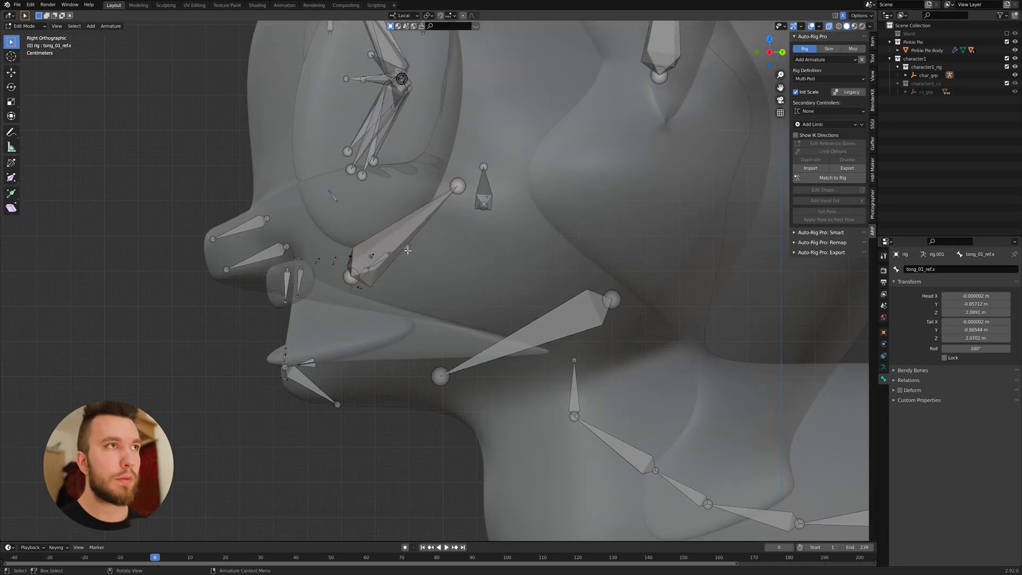
pyautogui.press('g')
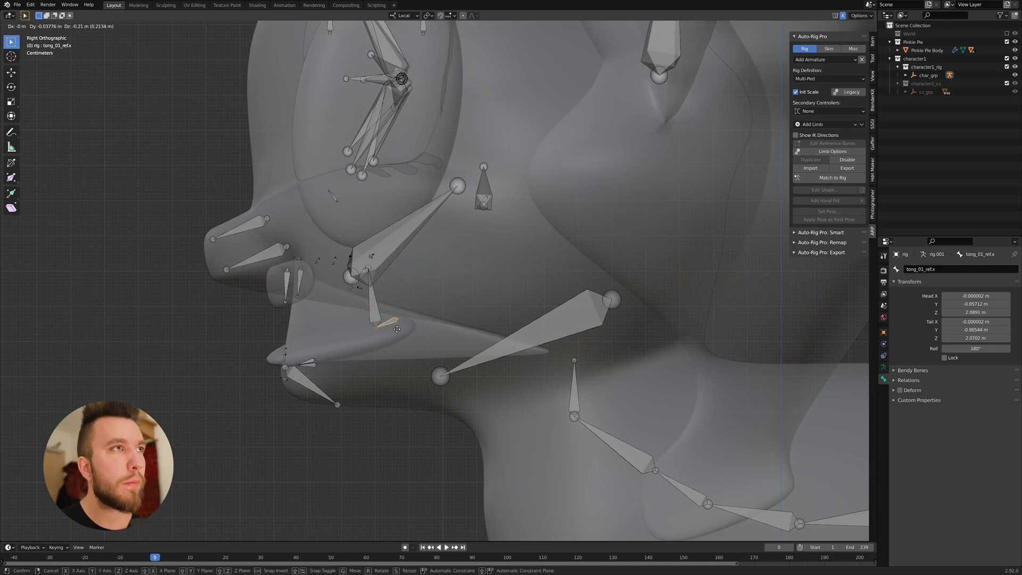
pyautogui.click(405, 333)
pyautogui.click(371, 275)
pyautogui.press('g')
pyautogui.click(354, 360)
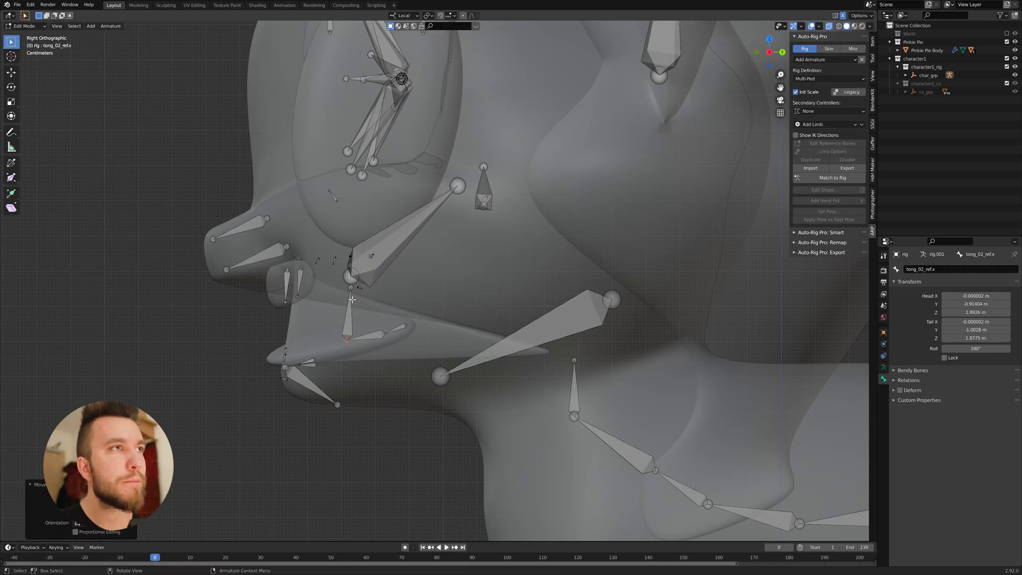
# Move the tip of the tong_03 bone forward and down to the front end of the tongue
pyautogui.click(352, 293)
pyautogui.press('g')
pyautogui.rightClick(339, 310)
pyautogui.click(341, 296)
pyautogui.press('g')
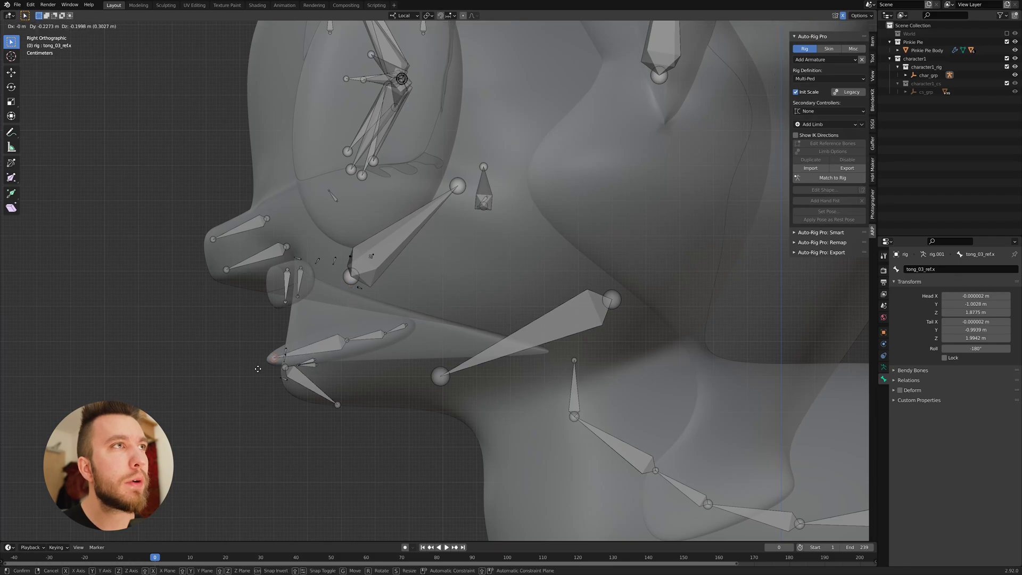
pyautogui.click(256, 369)
# Shift the two middle joints of the tongue chain forward along the tongue to space the bones more evenly
pyautogui.click(347, 341)
pyautogui.press('g')
pyautogui.click(323, 344)
pyautogui.click(385, 335)
pyautogui.press('g')
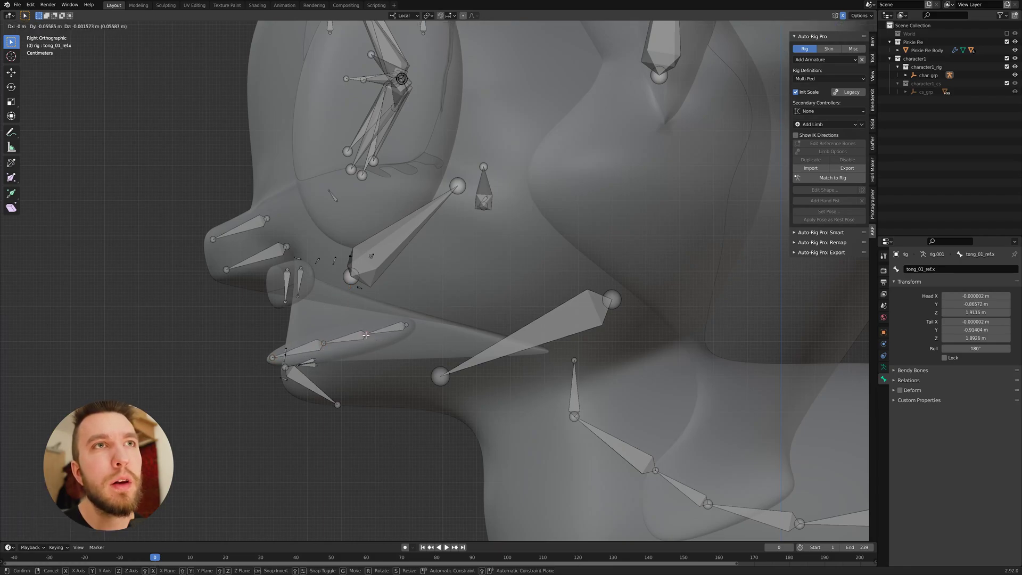
pyautogui.click(364, 291)
# In front view, move the left lips_smile bone outward and up beyond the mouth corner, and nudge the right lips_bot bone upward
pyautogui.press('KP_1')
pyautogui.click(390, 282)
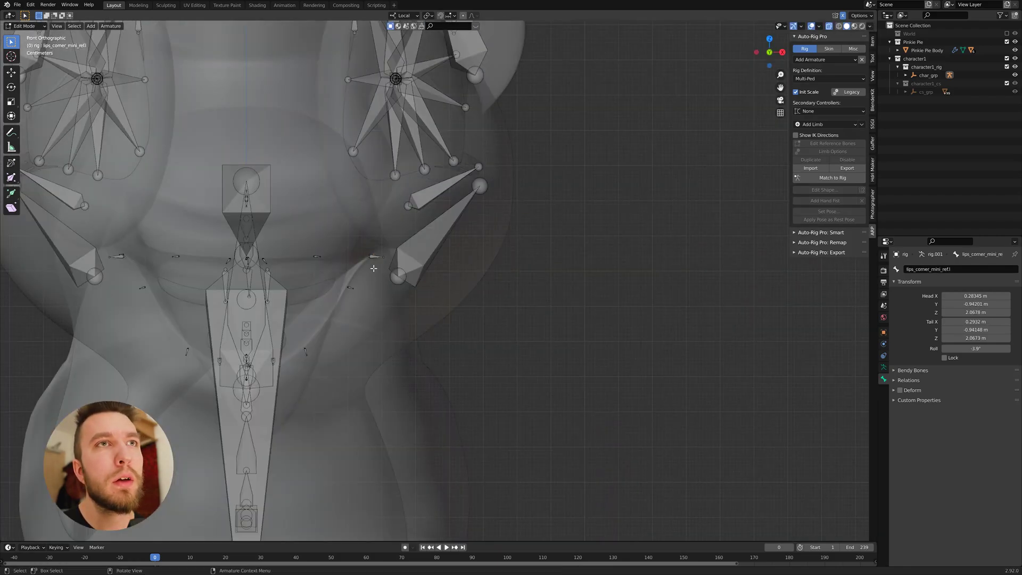
pyautogui.press('g')
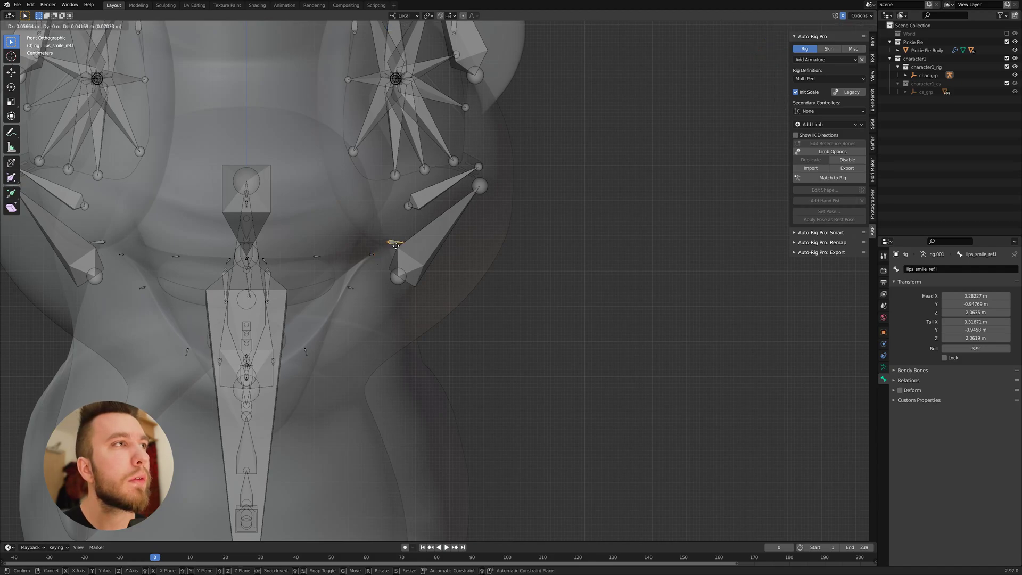
pyautogui.click(395, 246)
pyautogui.scroll(-2, 348, 305)
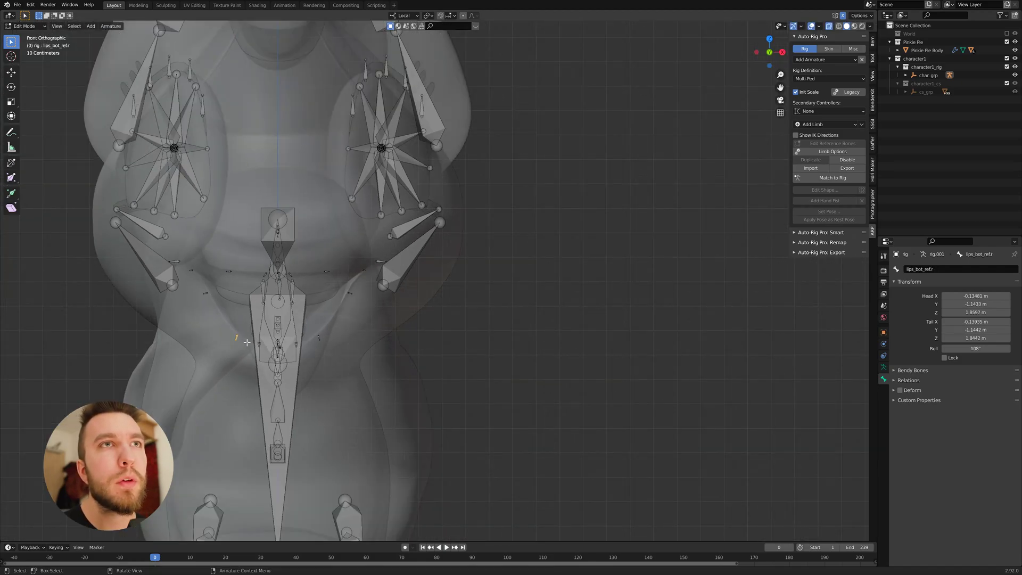
pyautogui.press('g')
pyautogui.click(235, 331)
# In right side view, move the chin_01 bone from inside the head down to the underside of the lower jaw
pyautogui.moveTo(389, 350); pyautogui.dragTo(287, 354, button='middle')
pyautogui.scroll(-3, 362, 346)
pyautogui.scroll(-7, 362, 347)
pyautogui.press('Tab')
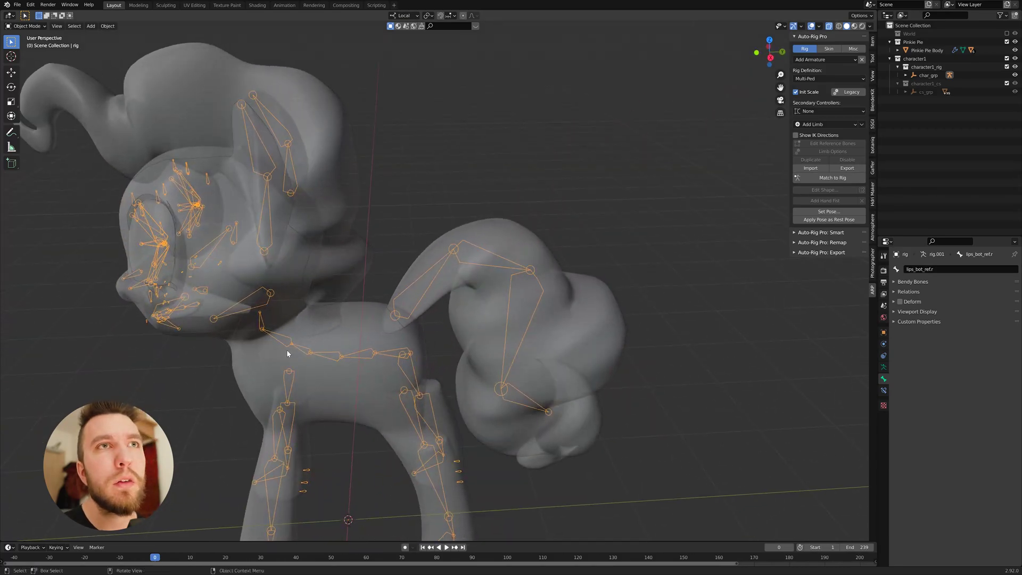
pyautogui.press('Tab')
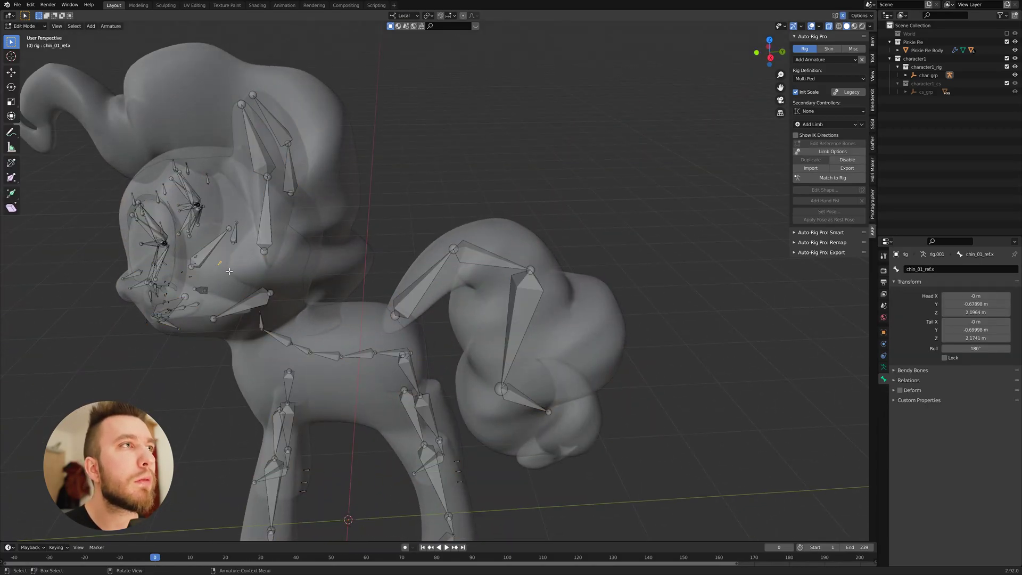
pyautogui.press('KP_3')
pyautogui.scroll(4, 298, 278)
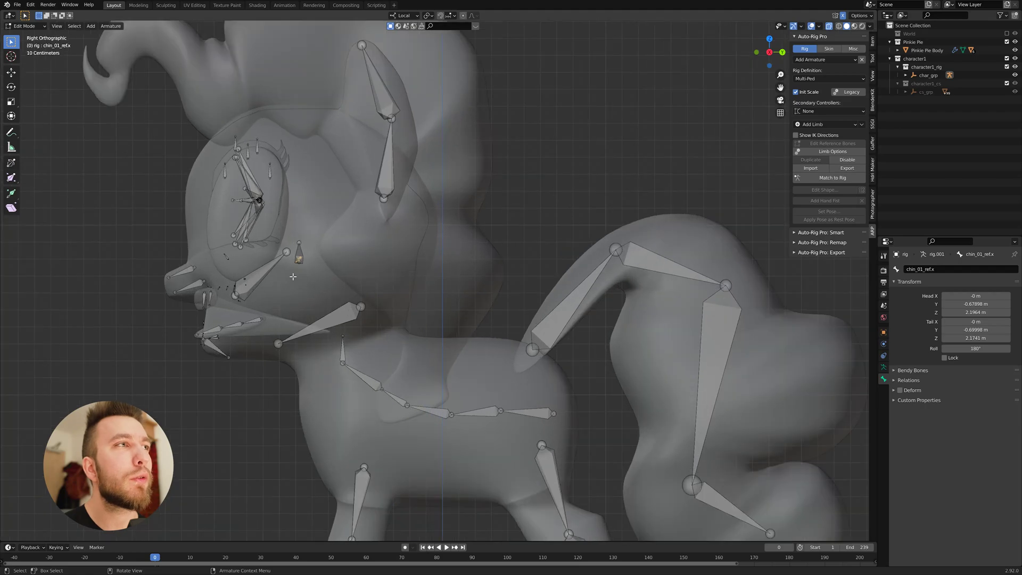
pyautogui.press('g')
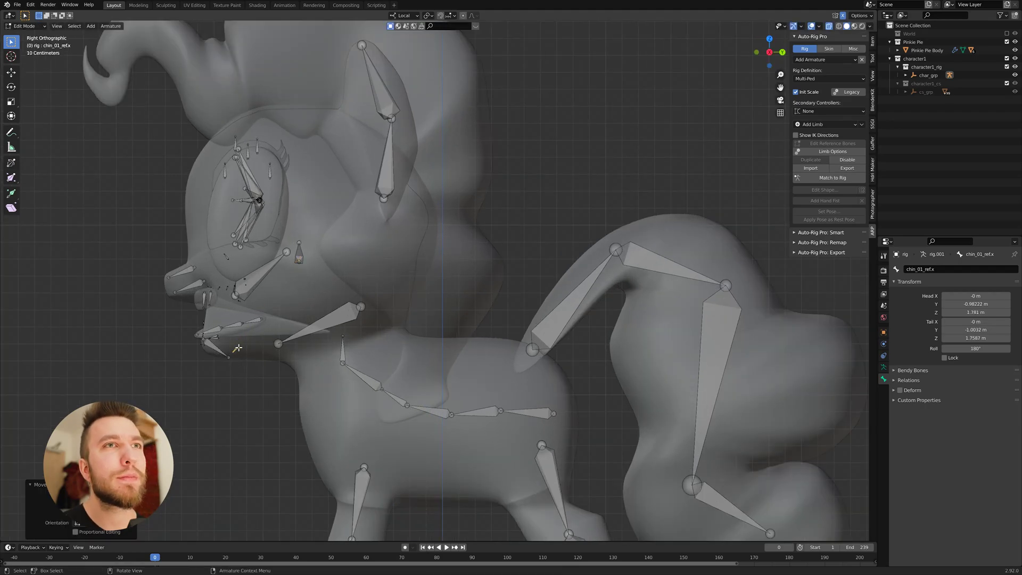
pyautogui.click(242, 353)
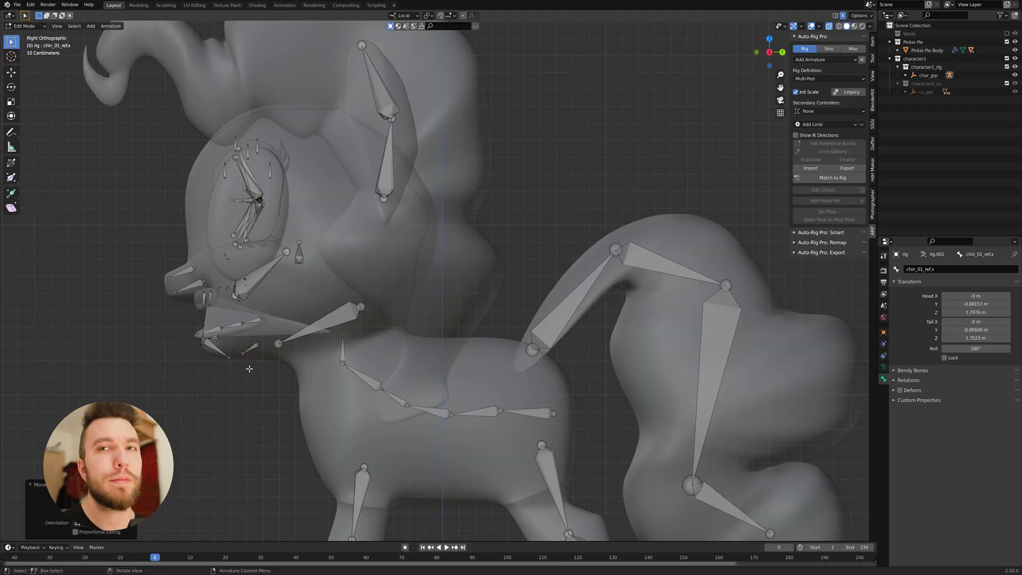
# Check the fitted bones over the whole pony, and return to editing the armature with the jaw bone selected
pyautogui.scroll(-5, 231, 299)
pyautogui.scroll(-2, 192, 343)
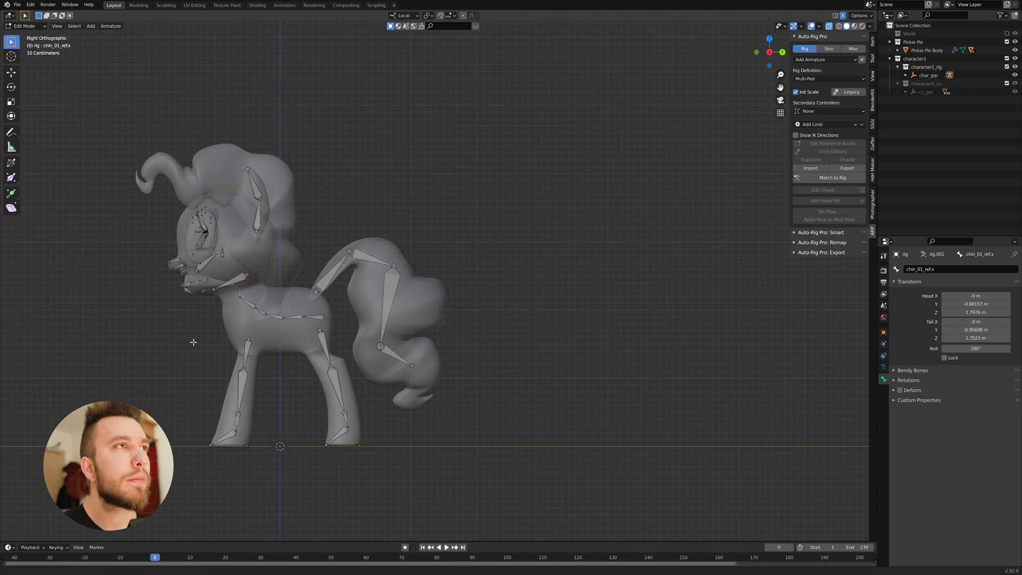
pyautogui.scroll(2, 278, 312)
pyautogui.keyDown('shift'); pyautogui.moveTo(191, 343); pyautogui.dragTo(290, 313, button='middle'); pyautogui.keyUp('shift')
pyautogui.press('Tab')
pyautogui.click(293, 300)
pyautogui.scroll(3, 294, 299)
pyautogui.scroll(-5, 339, 313)
pyautogui.click(311, 249)
pyautogui.press('Tab')
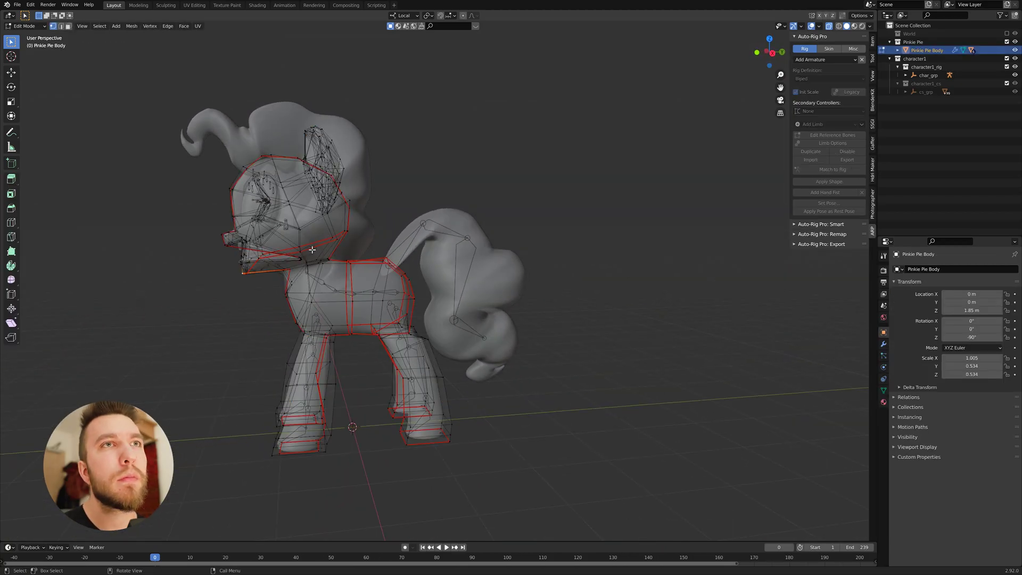
pyautogui.press('Tab')
pyautogui.click(310, 250)
pyautogui.press('Tab')
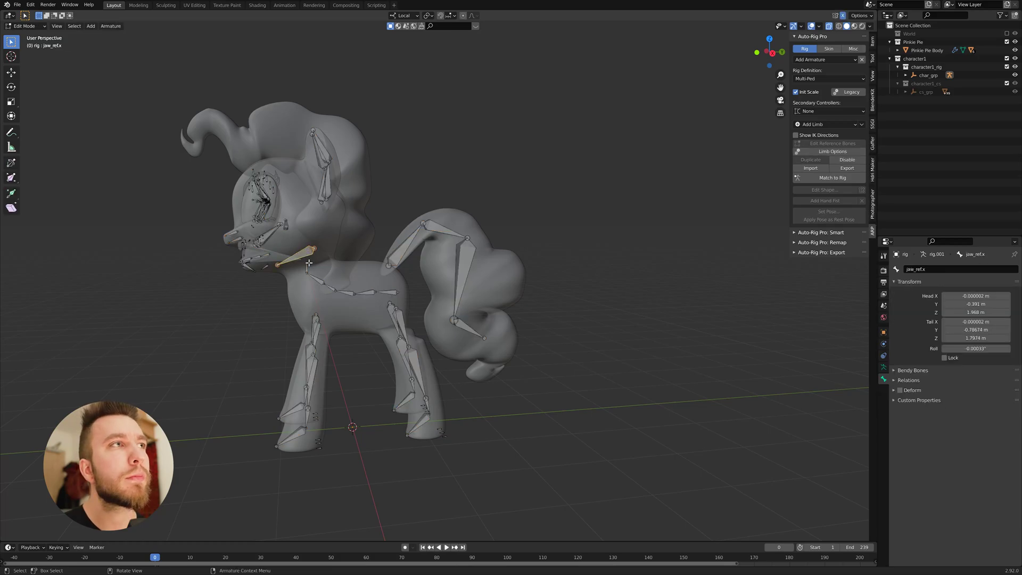
# In right side view, reposition both ends of the jaw bone, moving its rear joint down and forward and its tip forward along the lower jaw
pyautogui.moveTo(284, 255)
pyautogui.mouseDown(button='middle')
pyautogui.moveTo(327, 260)
pyautogui.moveTo(264, 260)
pyautogui.mouseUp(button='middle')
pyautogui.press('g')
pyautogui.press('y')
pyautogui.rightClick(339, 263)
pyautogui.press('KP_3')
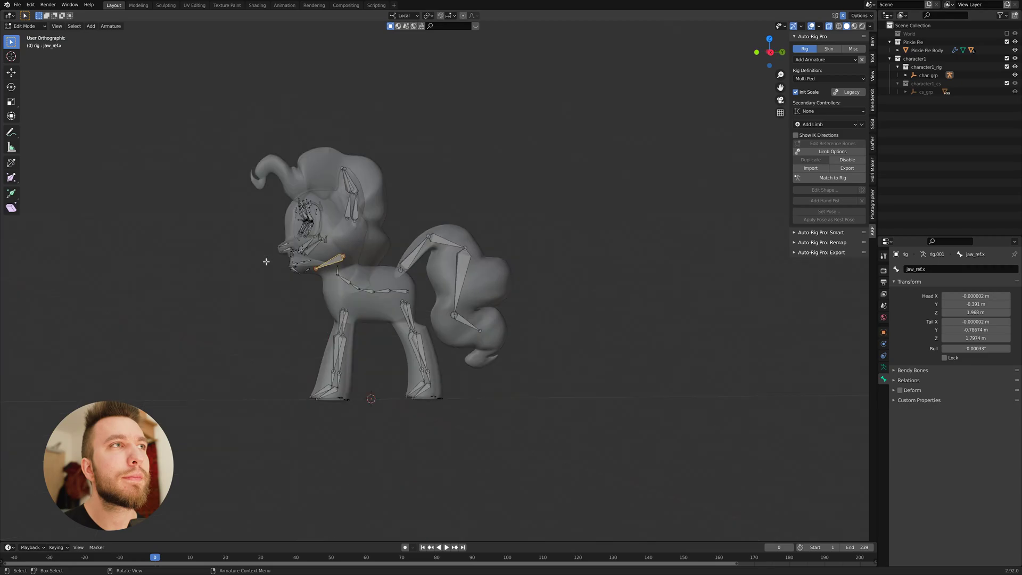
pyautogui.scroll(2, 324, 263)
pyautogui.scroll(3, 325, 264)
pyautogui.press('g')
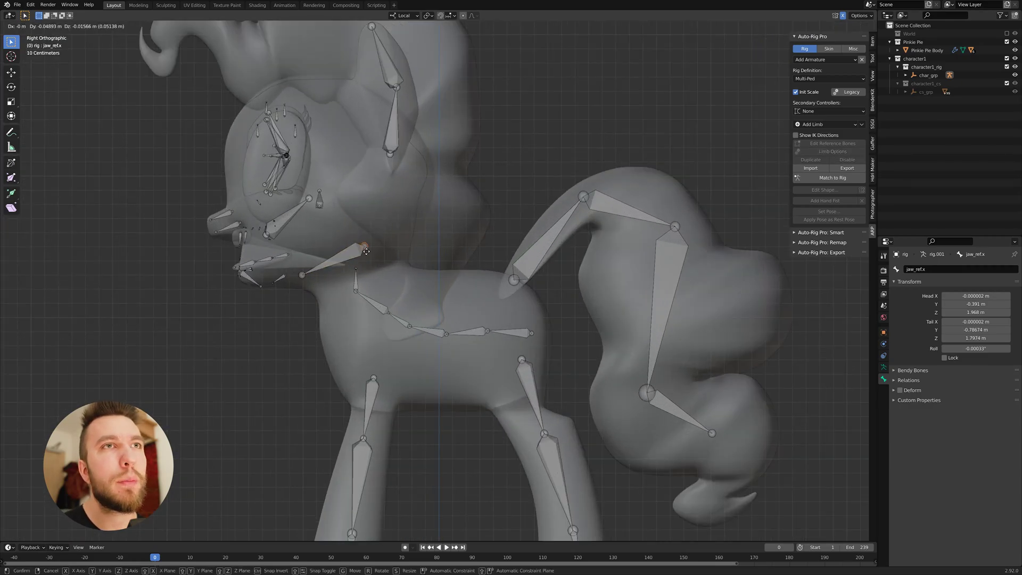
pyautogui.click(347, 270)
pyautogui.click(306, 273)
pyautogui.press('g')
pyautogui.click(294, 276)
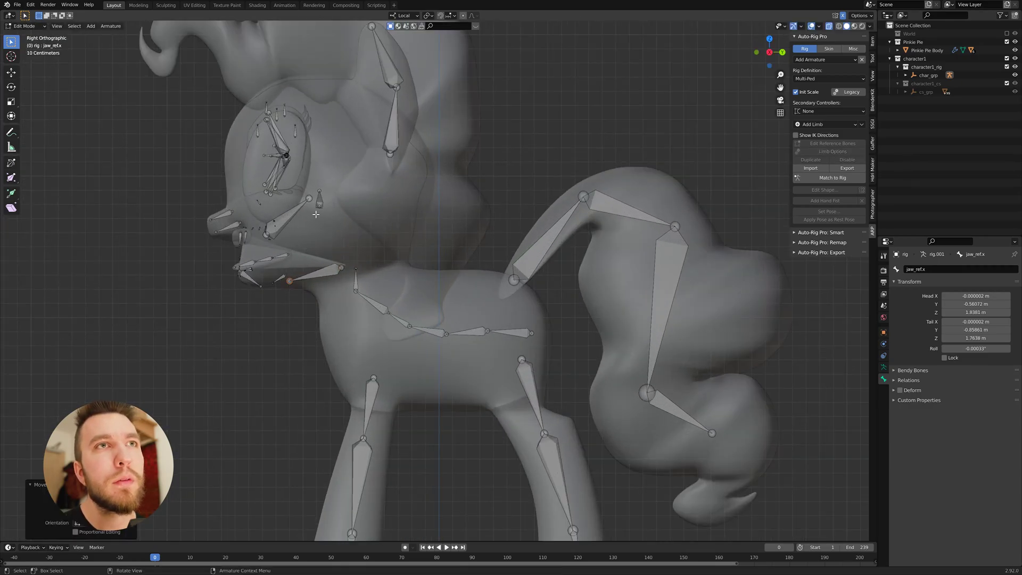
# Raise the tip of the head reference bone to the top of the skull
pyautogui.click(319, 202)
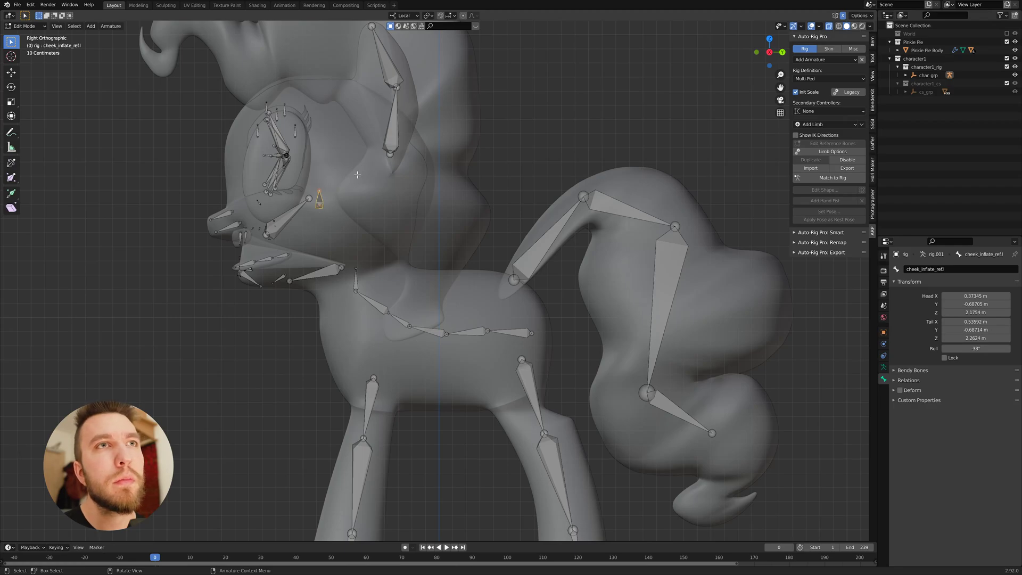
pyautogui.press('g')
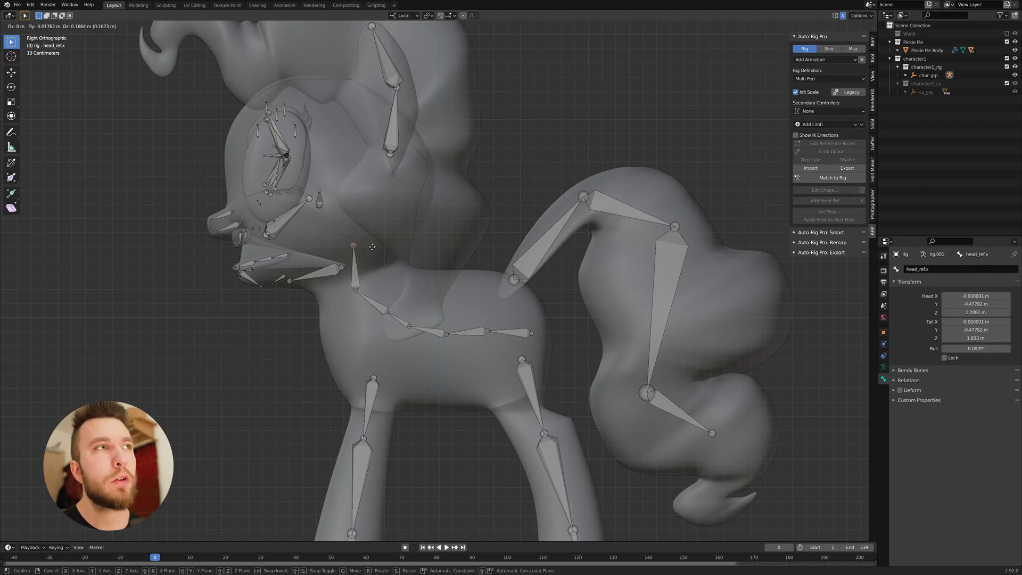
pyautogui.click(321, 88)
# Move the head–neck joint up into the skull base and the neck–spine joint up to the base of the neck
pyautogui.click(356, 292)
pyautogui.press('g')
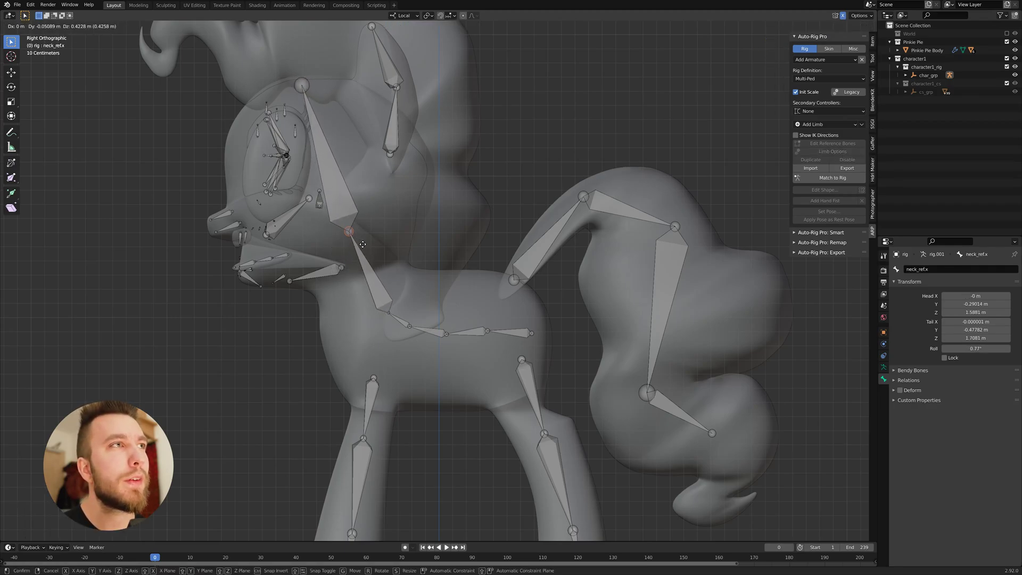
pyautogui.click(362, 244)
pyautogui.click(384, 322)
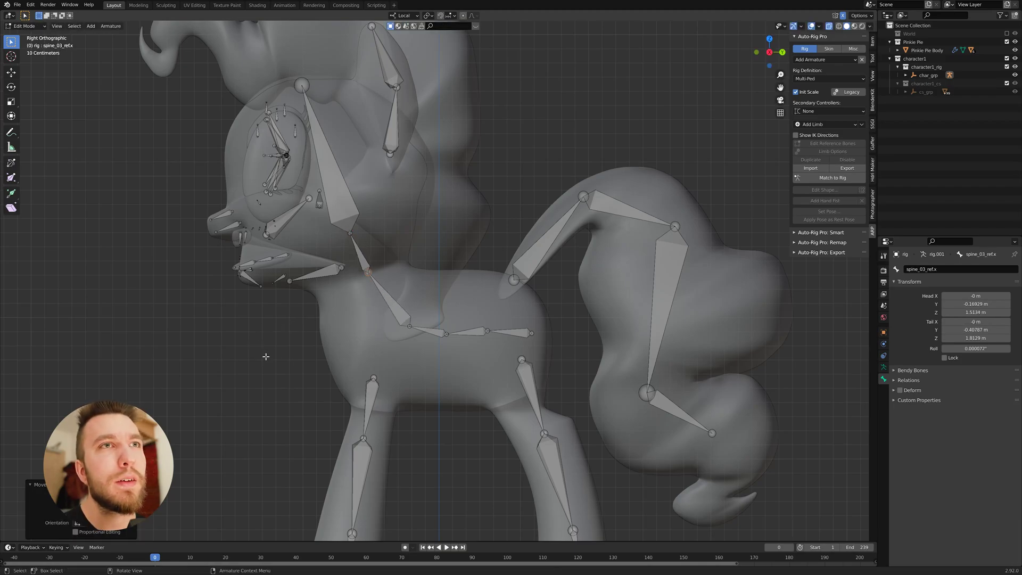
# Leave armature editing, select the rig and generate its controls from the fitted reference bones with Match to Rig
pyautogui.scroll(-2, 328, 347)
pyautogui.press('Tab')
pyautogui.click(303, 400)
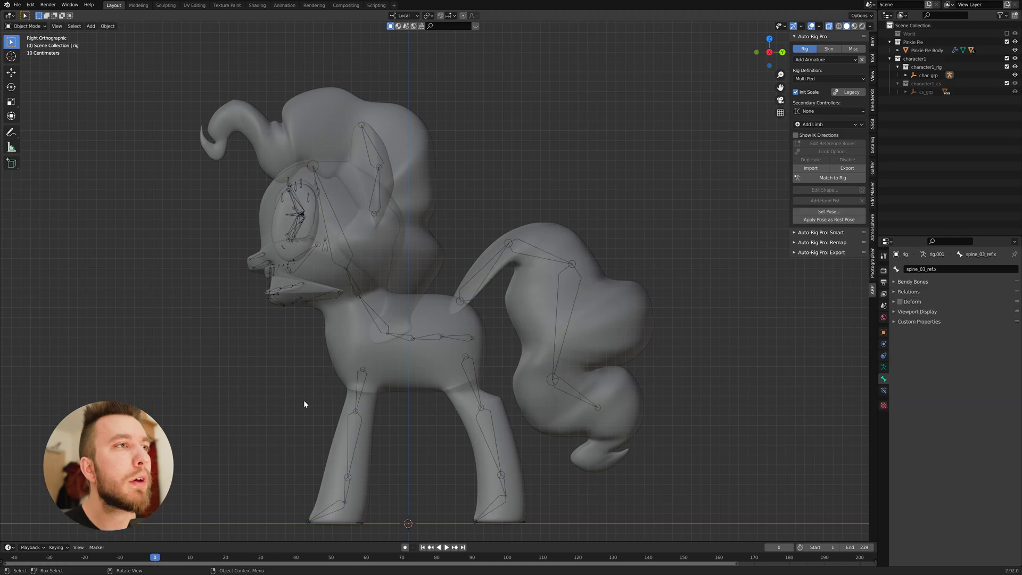
pyautogui.moveTo(301, 400); pyautogui.dragTo(408, 351, button='middle')
pyautogui.scroll(-5, 366, 404)
pyautogui.click(417, 331)
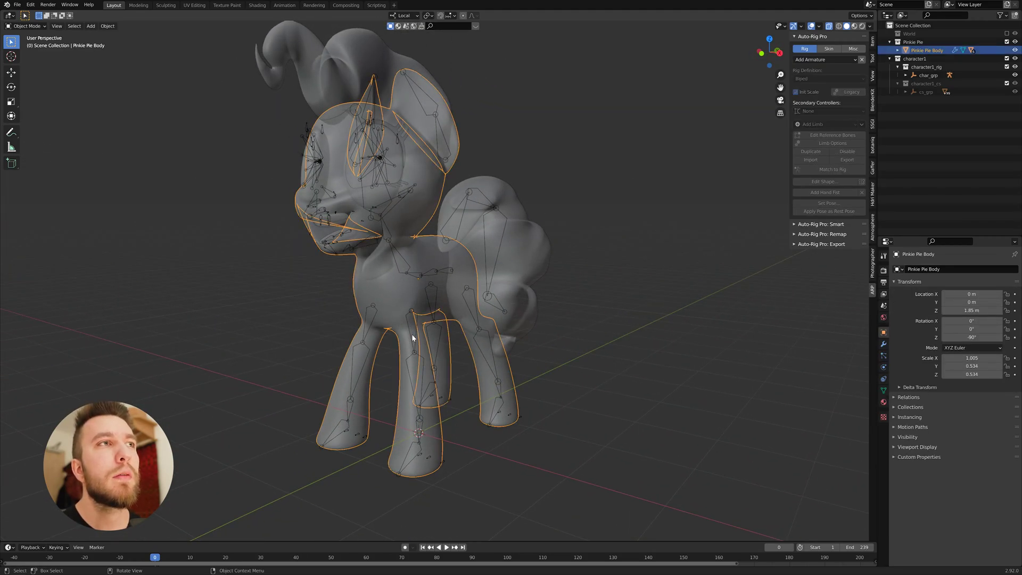
pyautogui.click(434, 366)
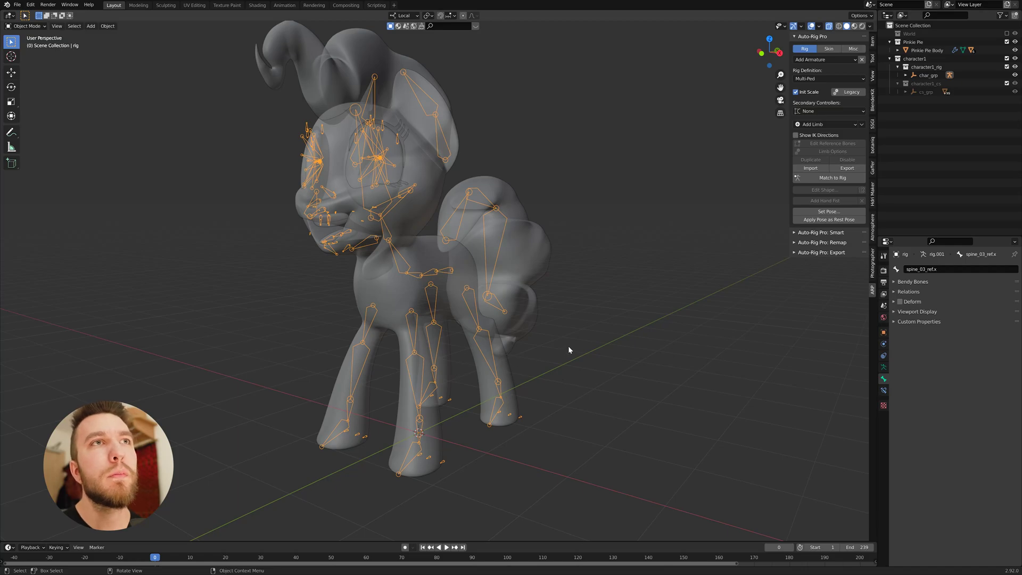
pyautogui.click(842, 182)
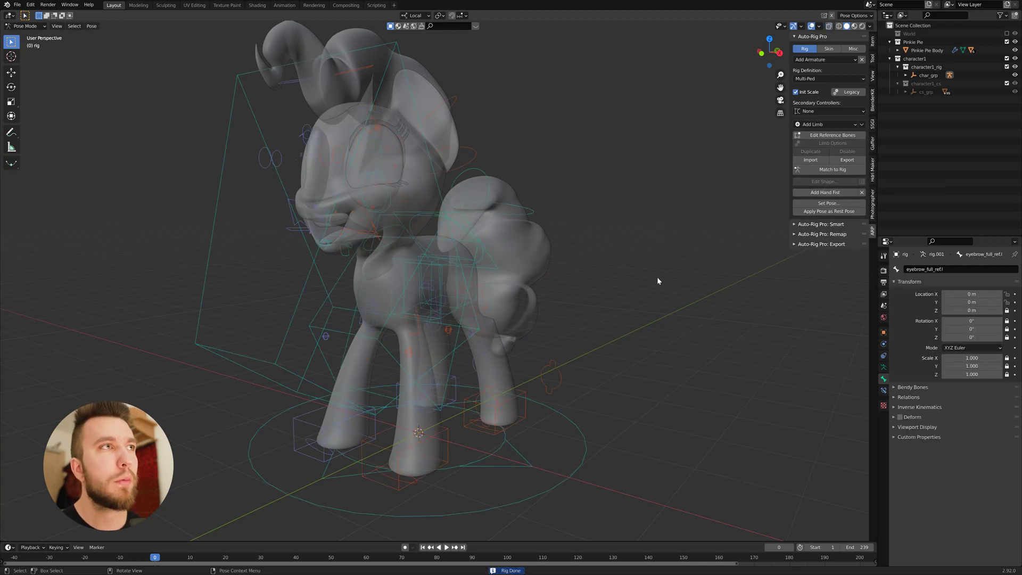
# In object mode, select all the pony's meshes together with the rig and bind them with Auto-Rig Pro's Skin tools
pyautogui.moveTo(530, 349); pyautogui.dragTo(558, 355, button='middle')
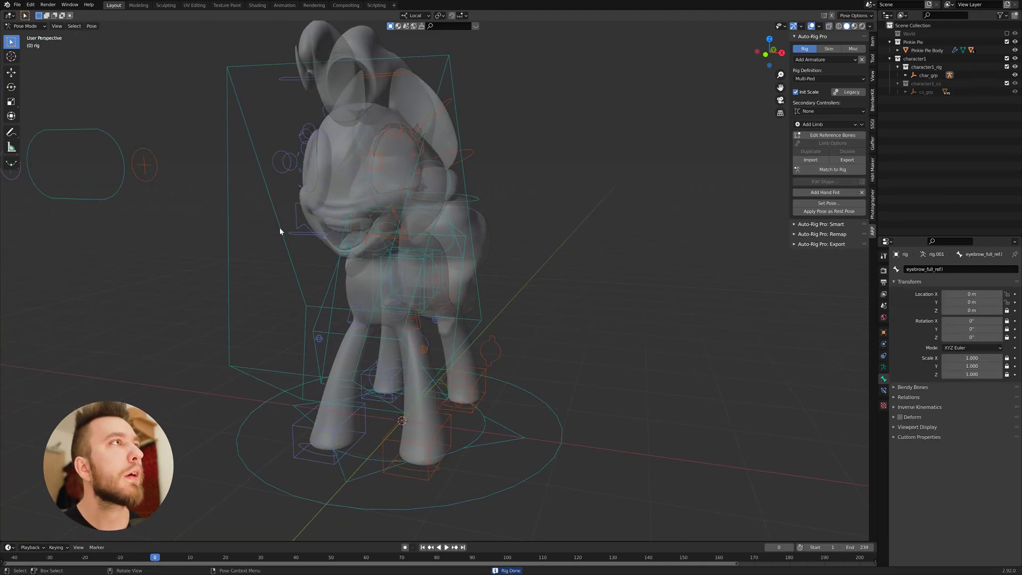
pyautogui.click(29, 36)
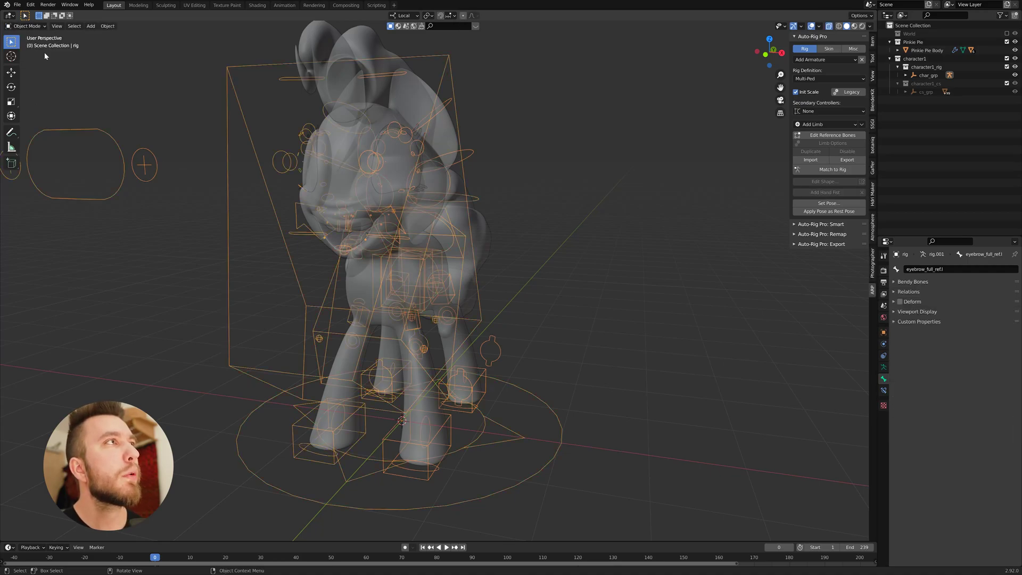
pyautogui.click(181, 250)
pyautogui.press('KP_1')
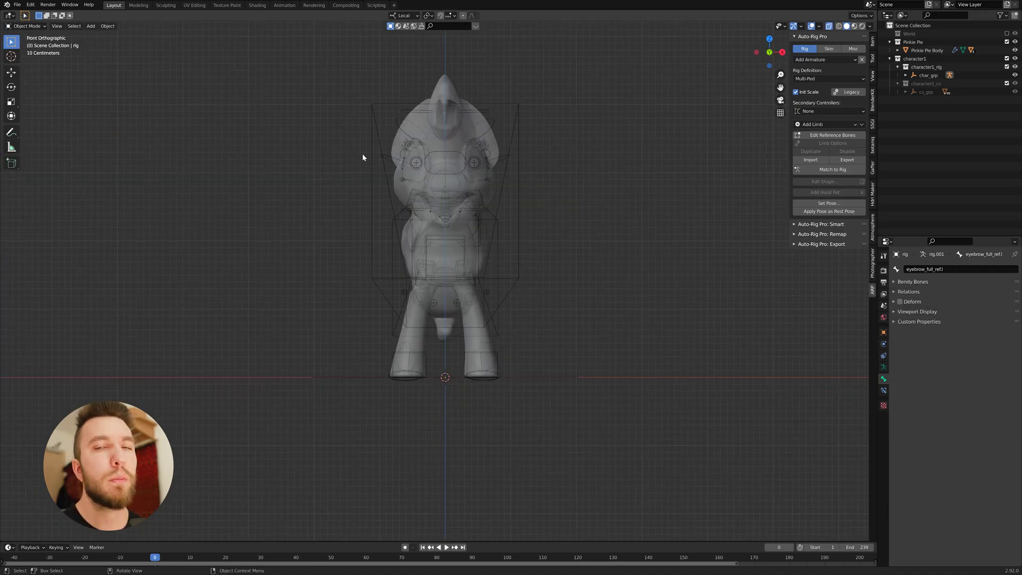
pyautogui.moveTo(375, 114); pyautogui.dragTo(626, 466)
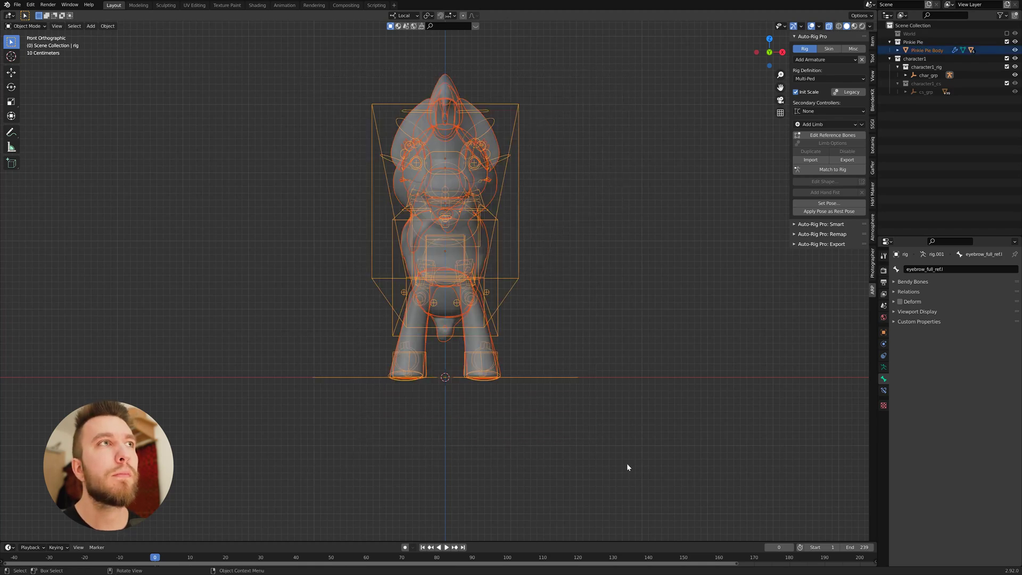
pyautogui.click(828, 49)
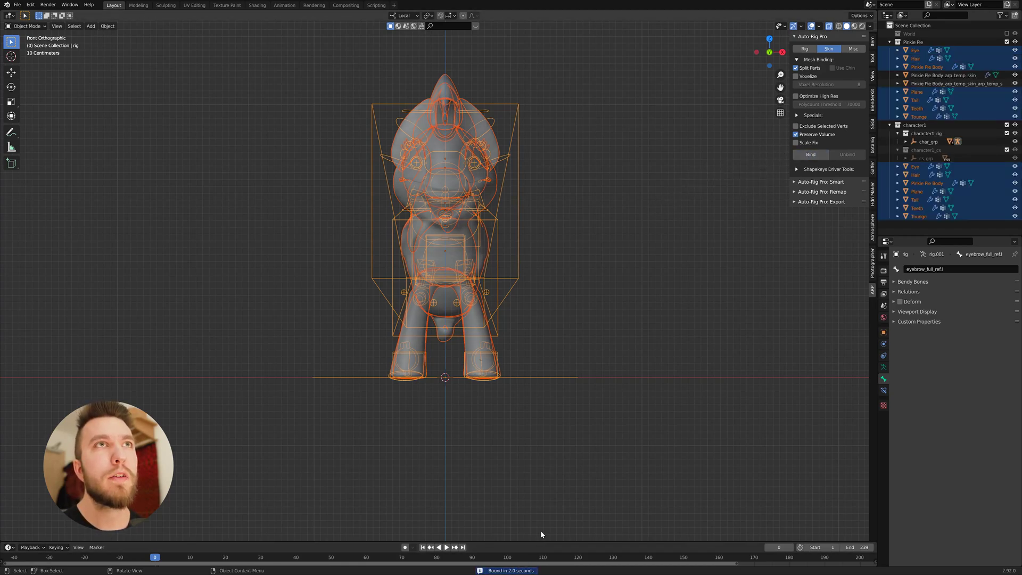
# Exclude the original Pinkie Pie collection from the view layer and rename the character1 collection to Pinkie Pie Rigged
pyautogui.click(889, 42)
pyautogui.click(889, 51)
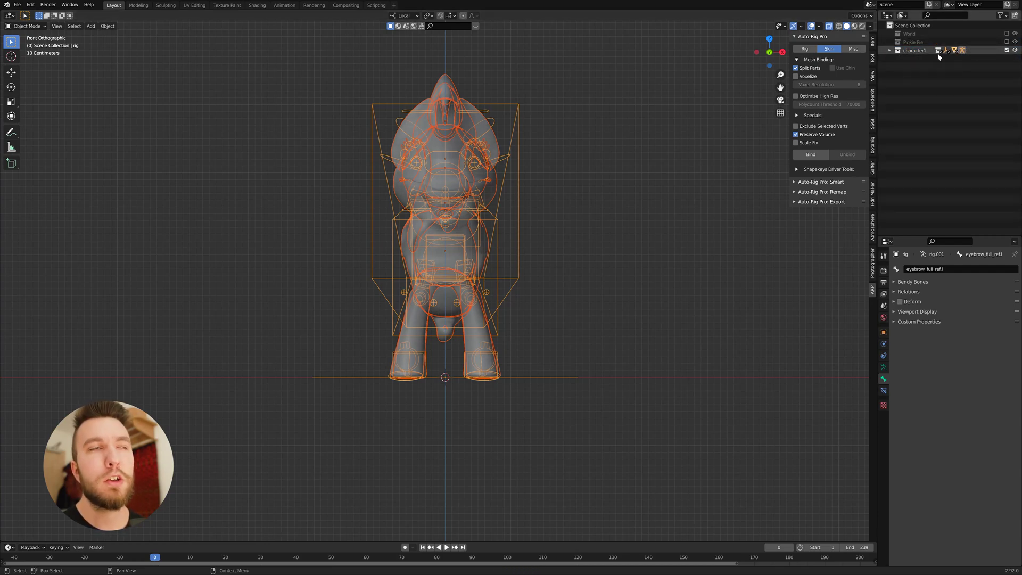
pyautogui.click(915, 51)
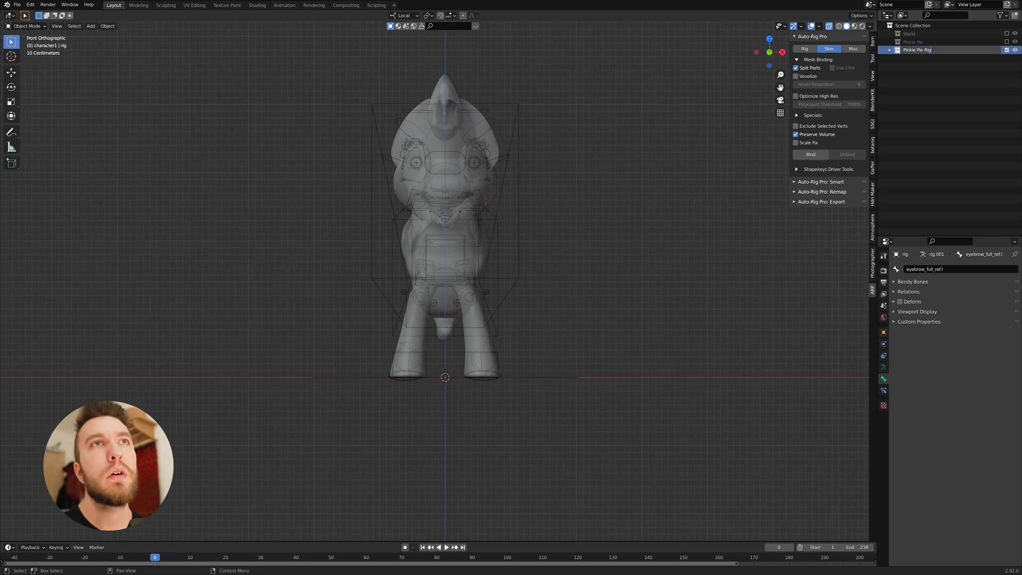
pyautogui.press('Return')
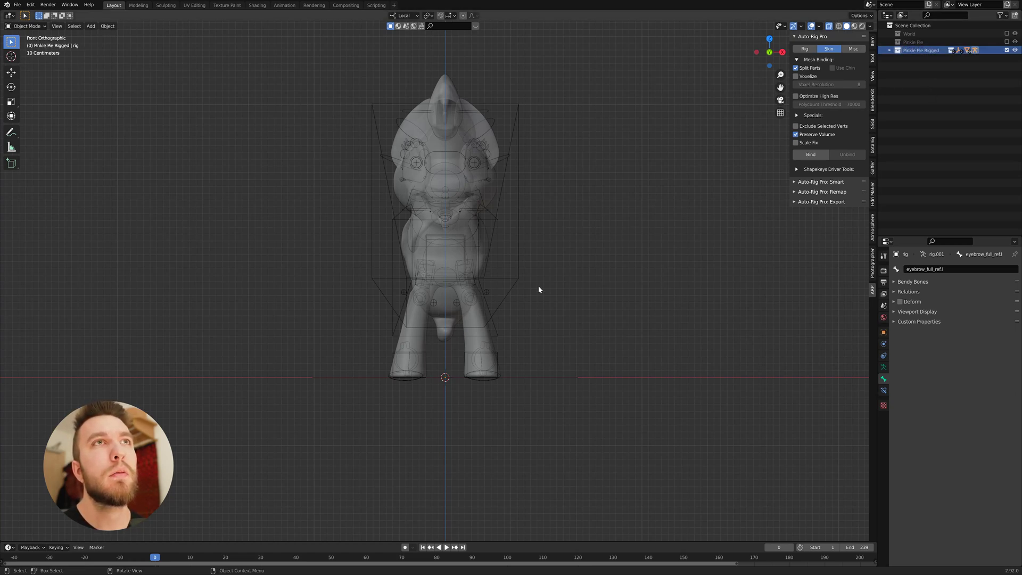
# Display the pony in material preview shading, then select the rig and put it in Pose Mode
pyautogui.click(521, 265)
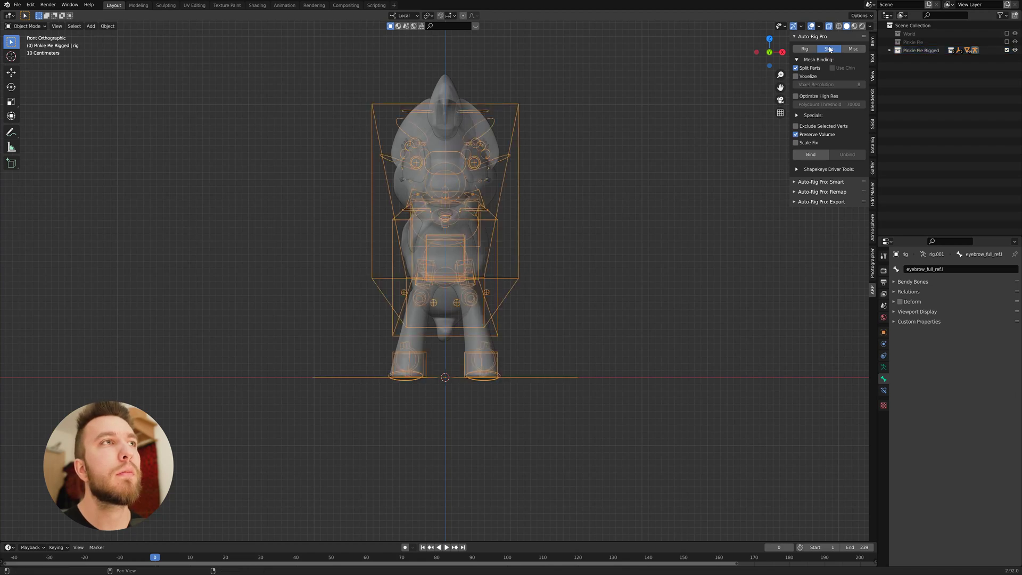
pyautogui.click(854, 26)
pyautogui.click(556, 253)
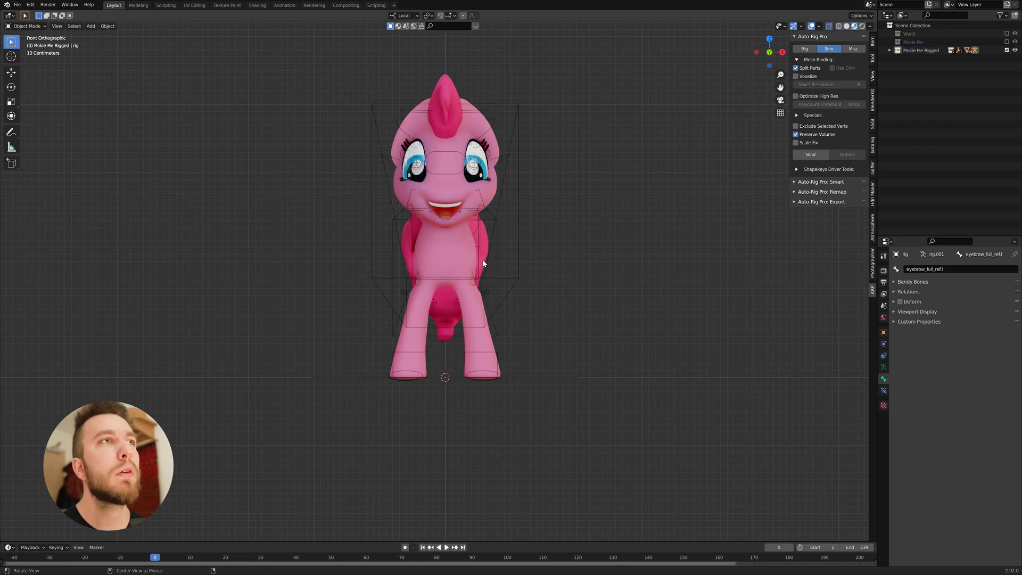
pyautogui.keyDown('alt'); pyautogui.moveTo(483, 260); pyautogui.dragTo(532, 230); pyautogui.keyUp('alt')
pyautogui.scroll(-2, 520, 256)
pyautogui.keyDown('alt'); pyautogui.keyDown('shift'); pyautogui.moveTo(532, 229); pyautogui.dragTo(501, 266); pyautogui.keyUp('shift'); pyautogui.keyUp('alt')
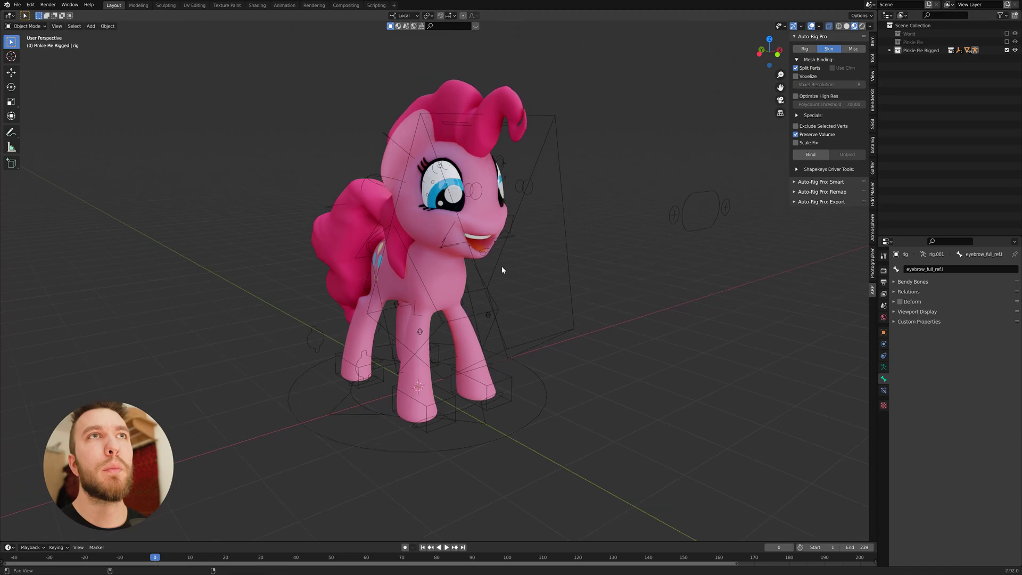
pyautogui.moveTo(502, 270); pyautogui.dragTo(476, 306, button='middle')
pyautogui.click(520, 278)
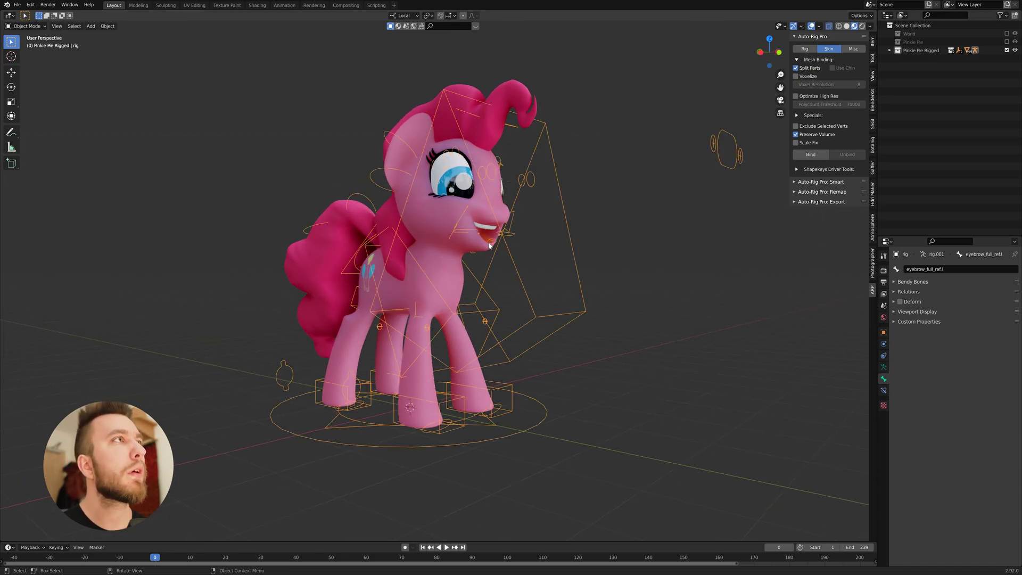
pyautogui.click(29, 54)
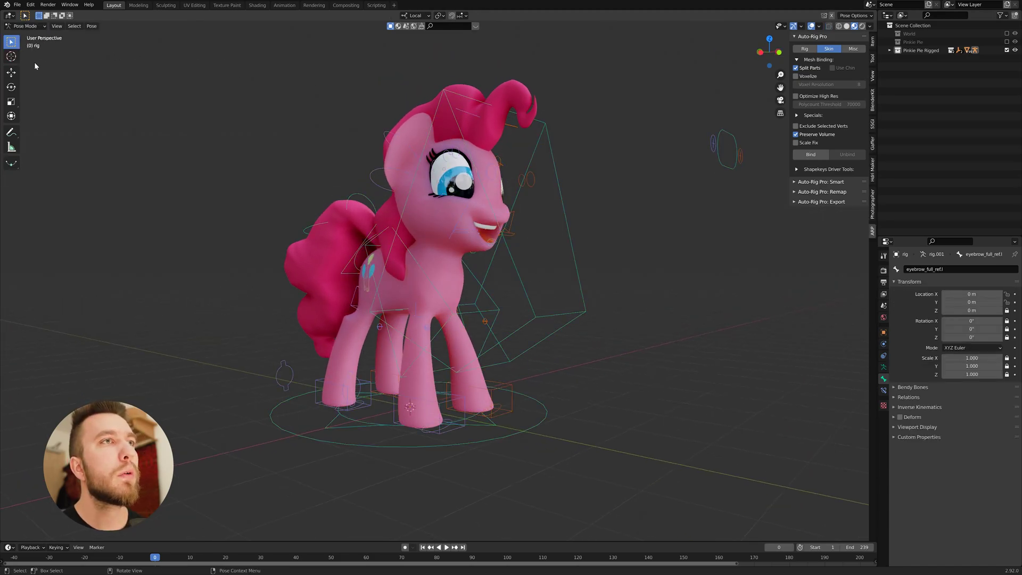
# Test the c_head.x control by rotating the head freely, and cancel the rotation
pyautogui.click(512, 257)
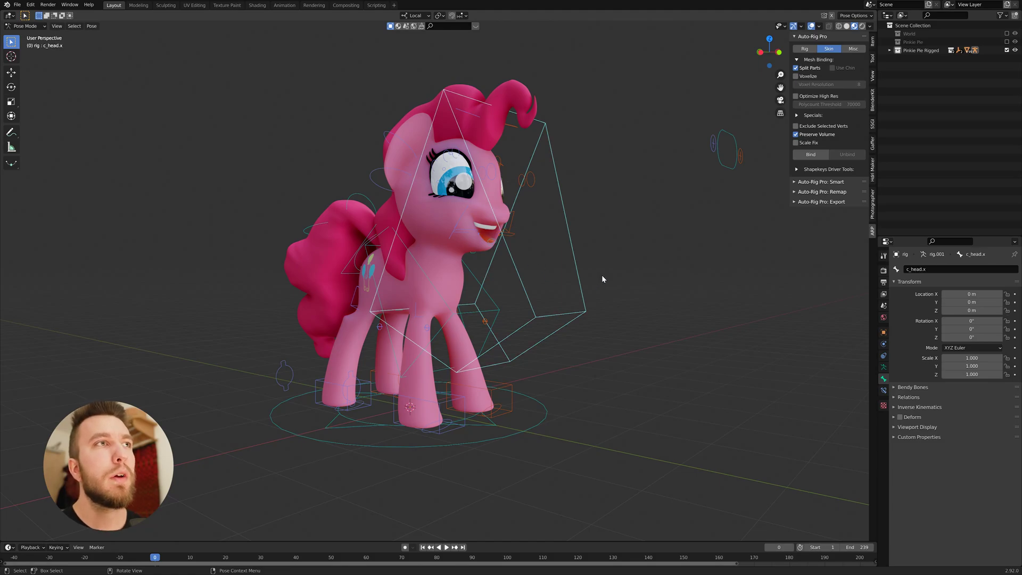
pyautogui.press('r')
pyautogui.press('r')
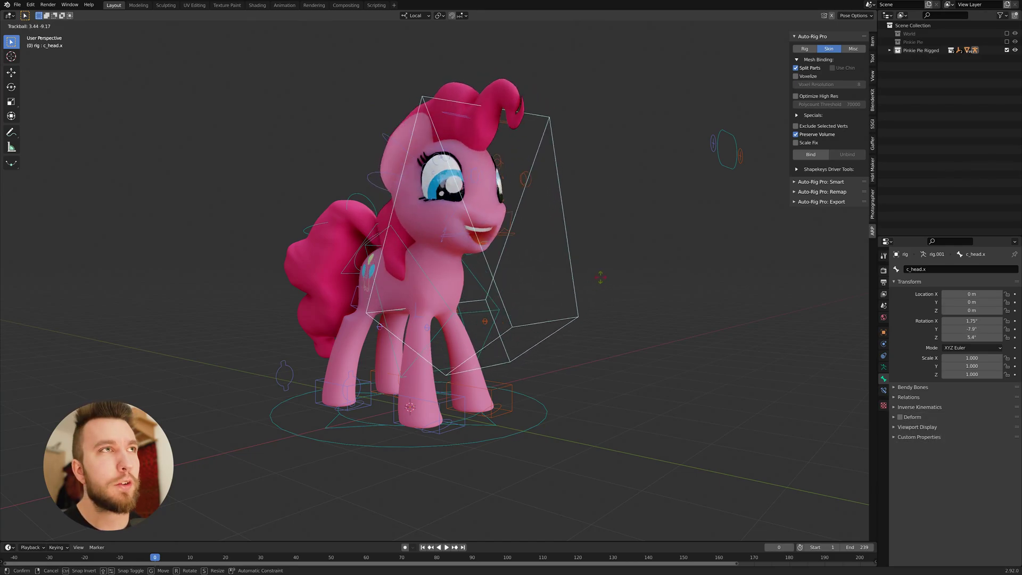
pyautogui.rightClick(596, 280)
# In right side view, test the front leg by moving the c_foot_ik_dupli_001.l control forward, and cancel the move
pyautogui.press('KP_3')
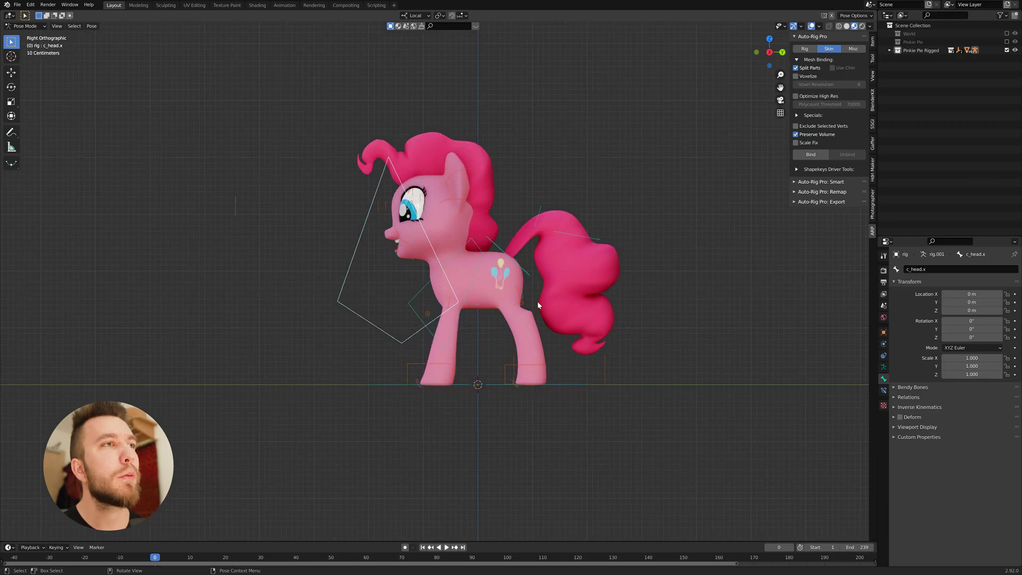
pyautogui.scroll(2, 427, 368)
pyautogui.press('g')
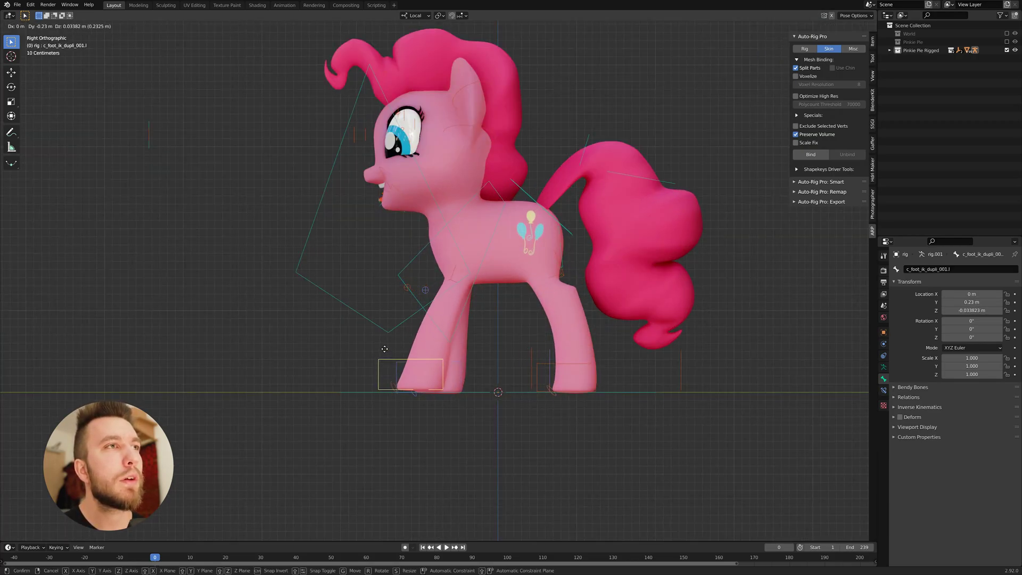
pyautogui.rightClick(381, 361)
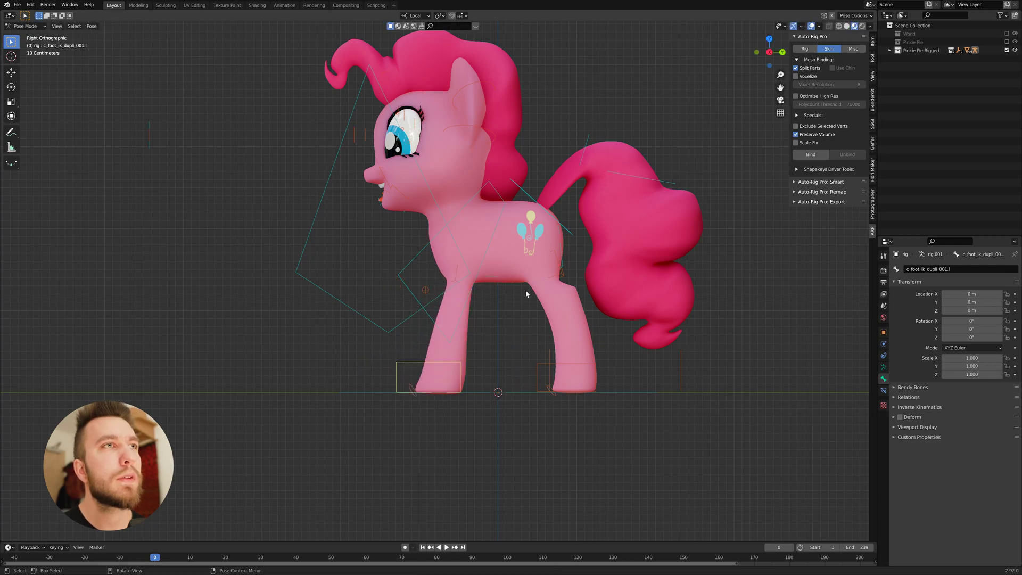
# Test the tail by rotating the c_tail_02.x and c_tail_01.x controls, cancelling each rotation
pyautogui.moveTo(506, 293)
pyautogui.mouseDown(button='middle')
pyautogui.moveTo(479, 306)
pyautogui.moveTo(514, 300)
pyautogui.mouseUp(button='middle')
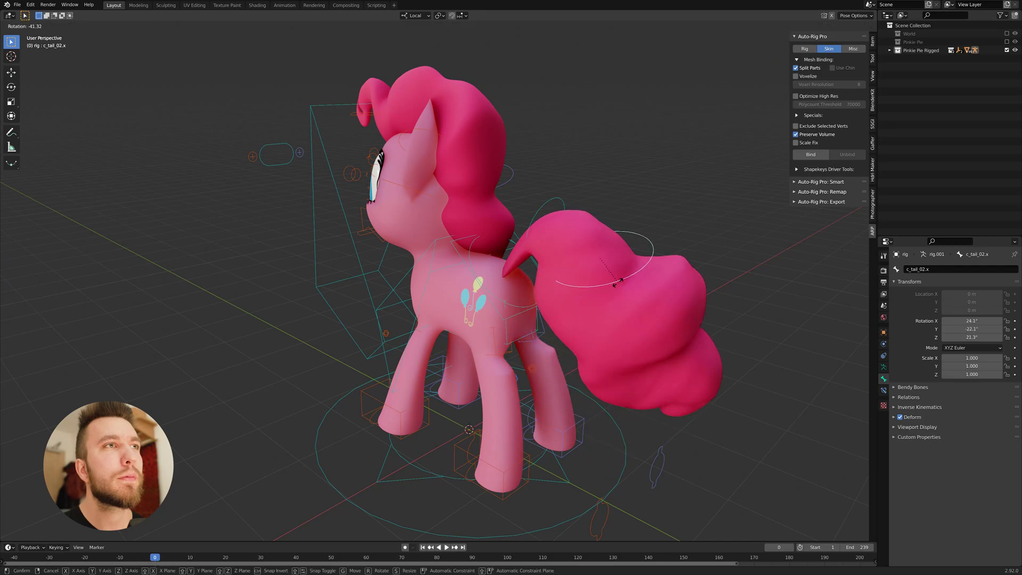
pyautogui.press('r')
pyautogui.rightClick(591, 281)
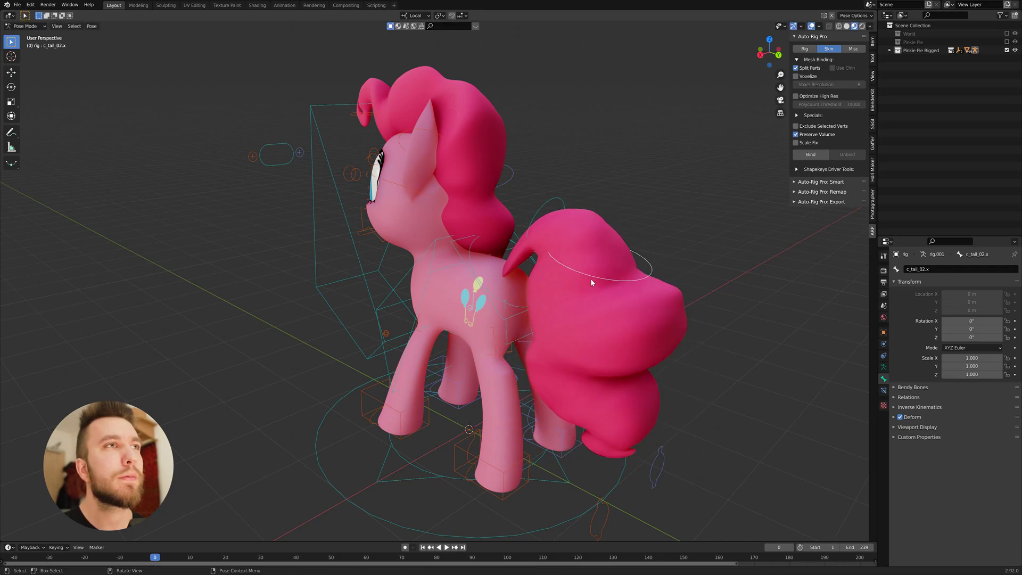
pyautogui.click(536, 215)
pyautogui.press('r')
pyautogui.press('r')
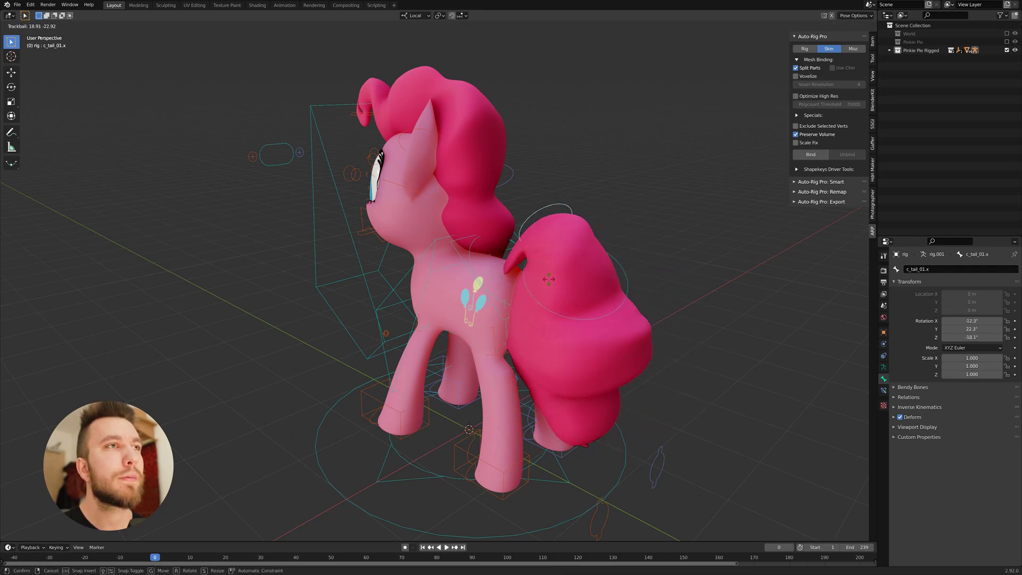
pyautogui.rightClick(547, 273)
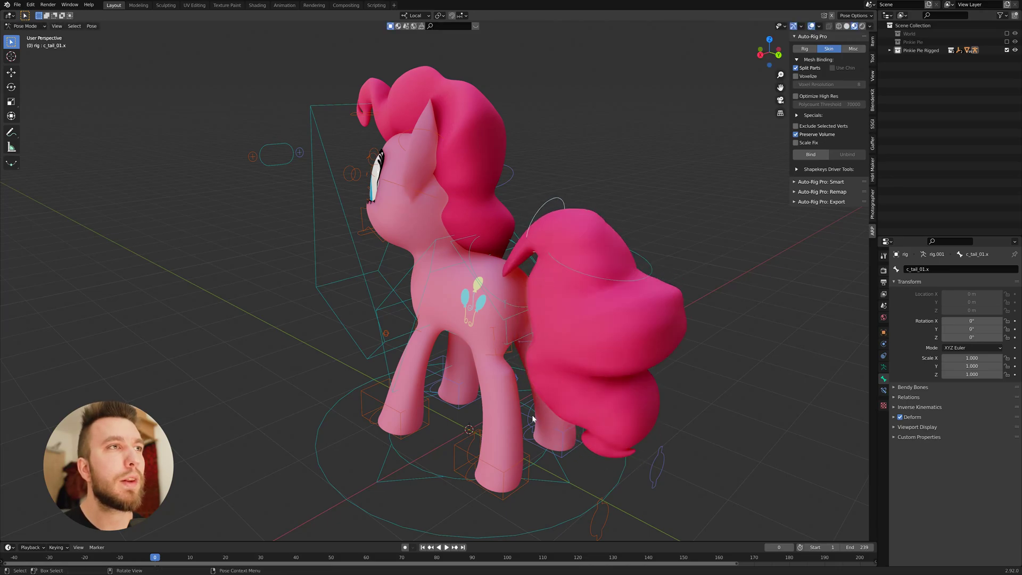
# Test the mouth by moving the c_jawbone.x control along global Z, and cancel the move
pyautogui.moveTo(532, 419); pyautogui.dragTo(470, 383, button='middle')
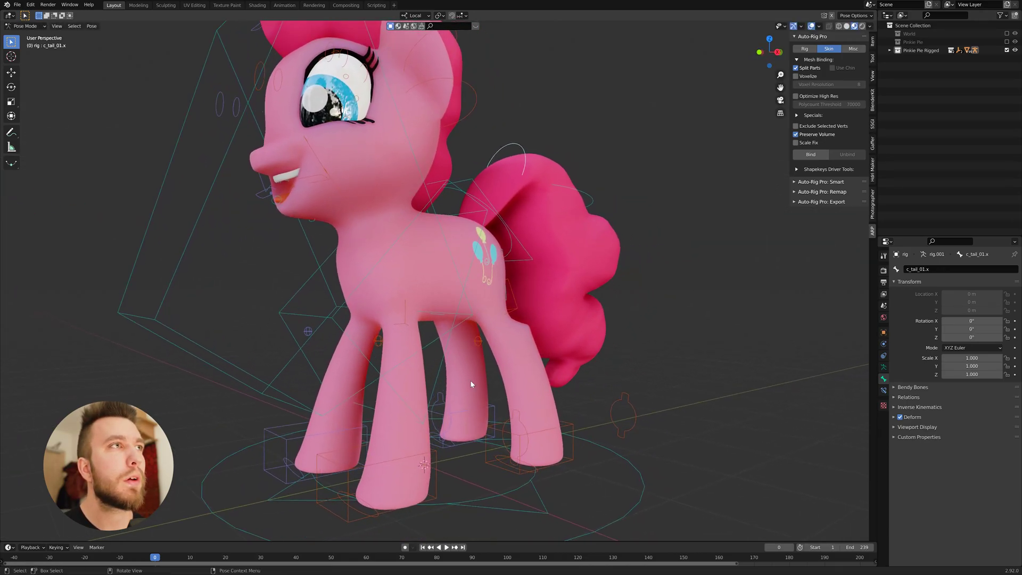
pyautogui.press('g')
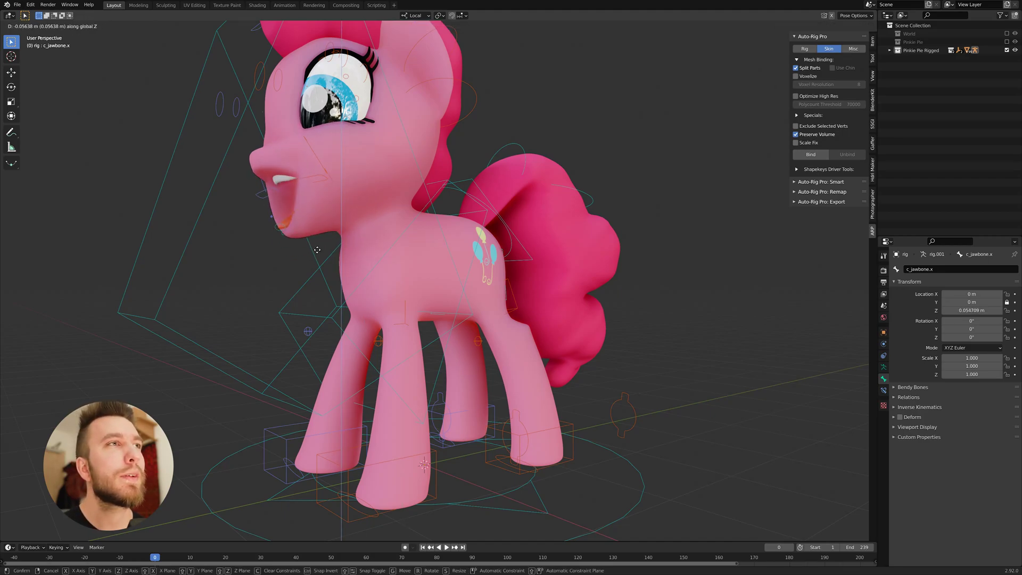
pyautogui.rightClick(321, 246)
pyautogui.keyDown('shift'); pyautogui.moveTo(371, 249); pyautogui.dragTo(413, 299, button='middle'); pyautogui.keyUp('shift')
pyautogui.scroll(-2, 415, 302)
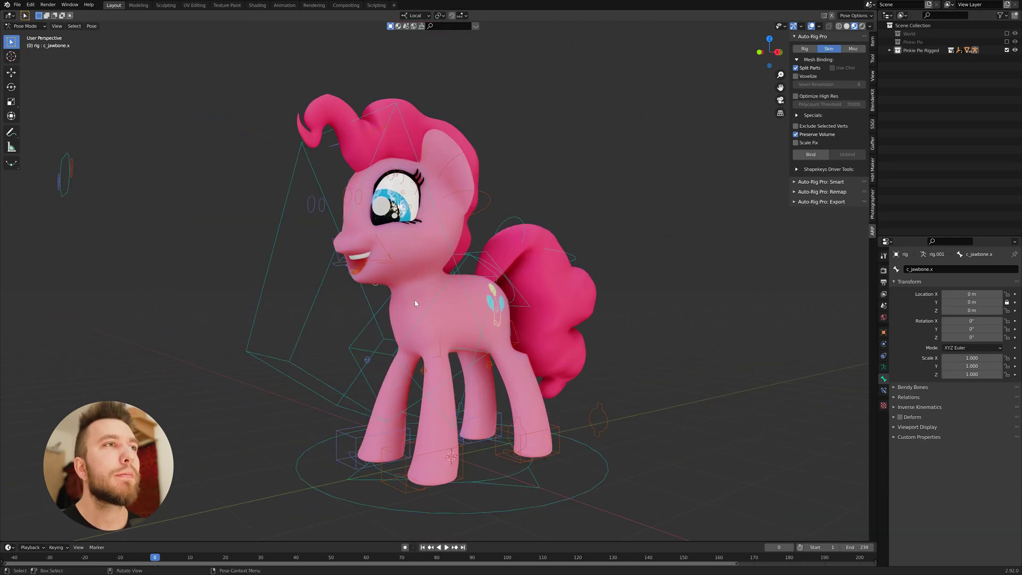
# Enlarge the timeline area below the 3D view and enable automatic keyframing
pyautogui.moveTo(470, 339); pyautogui.dragTo(449, 336, button='middle')
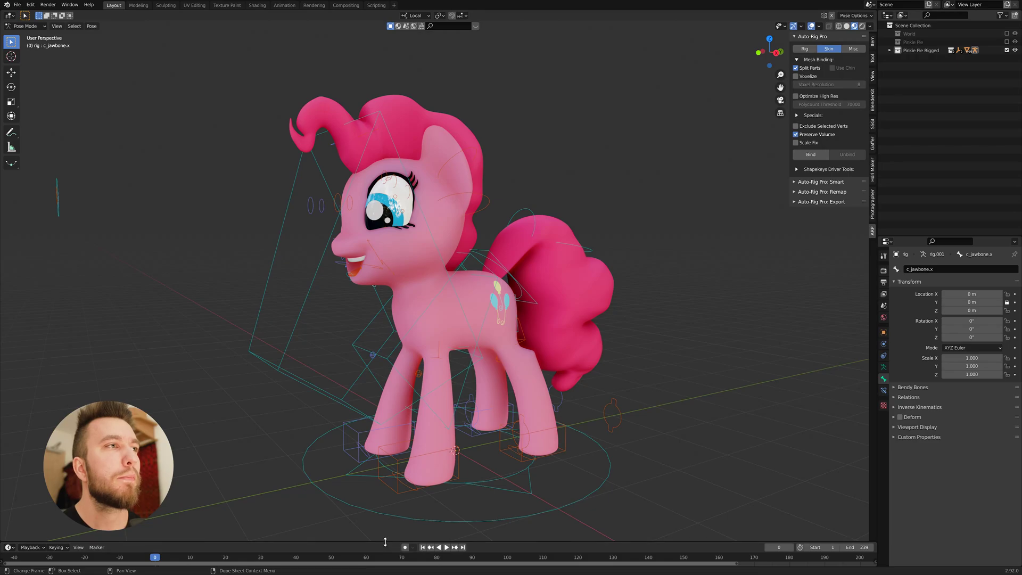
pyautogui.moveTo(387, 542); pyautogui.dragTo(372, 460)
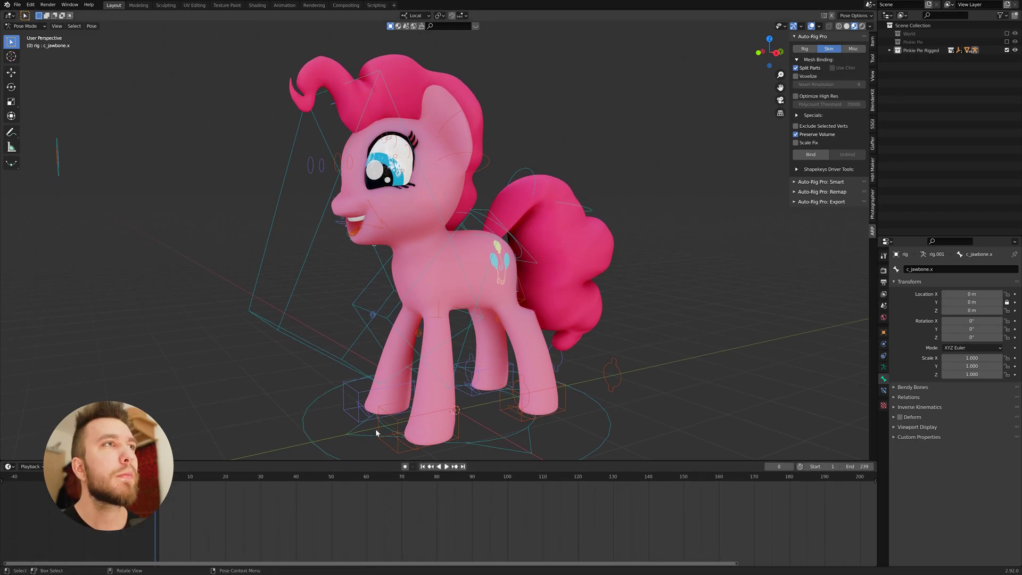
pyautogui.click(405, 466)
# Keyframe the c_head.x control at frame 0 with a free rotation of about X 0.9°, Y 12.9°, Z -6.5°
pyautogui.click(280, 338)
pyautogui.moveTo(279, 341); pyautogui.dragTo(299, 358, button='middle')
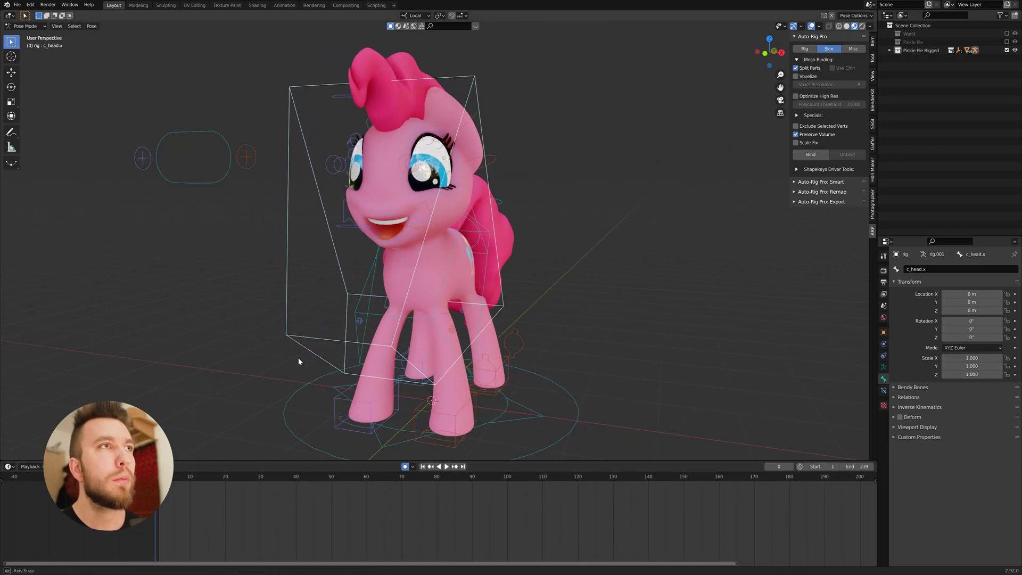
pyautogui.press('r')
pyautogui.press('r')
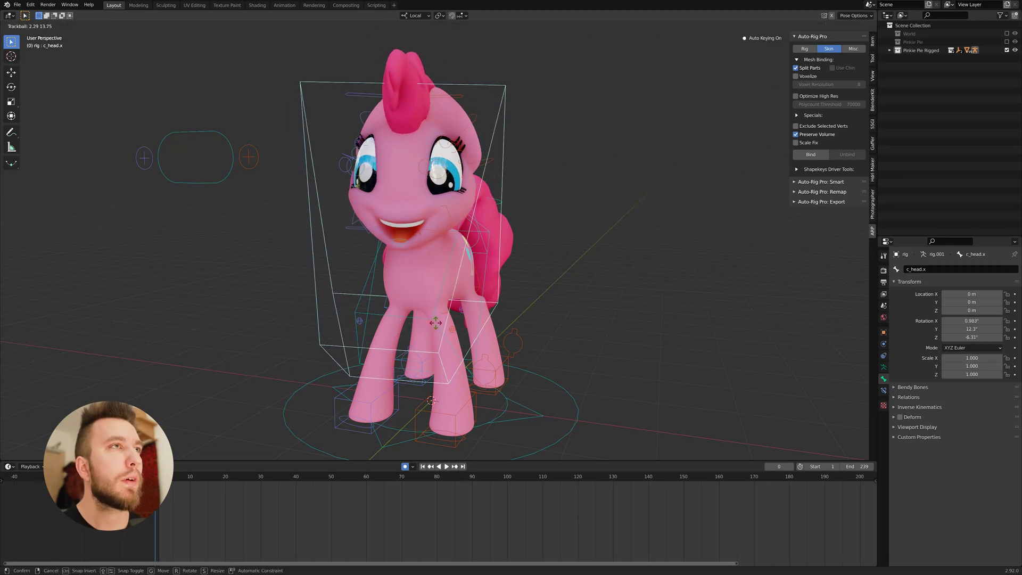
pyautogui.click(437, 323)
# Keyframe a second head pose at frame 21, rotating c_head.x freely to about X 25°, Y -17°, Z -2°
pyautogui.moveTo(215, 476); pyautogui.dragTo(223, 479)
pyautogui.press('space')
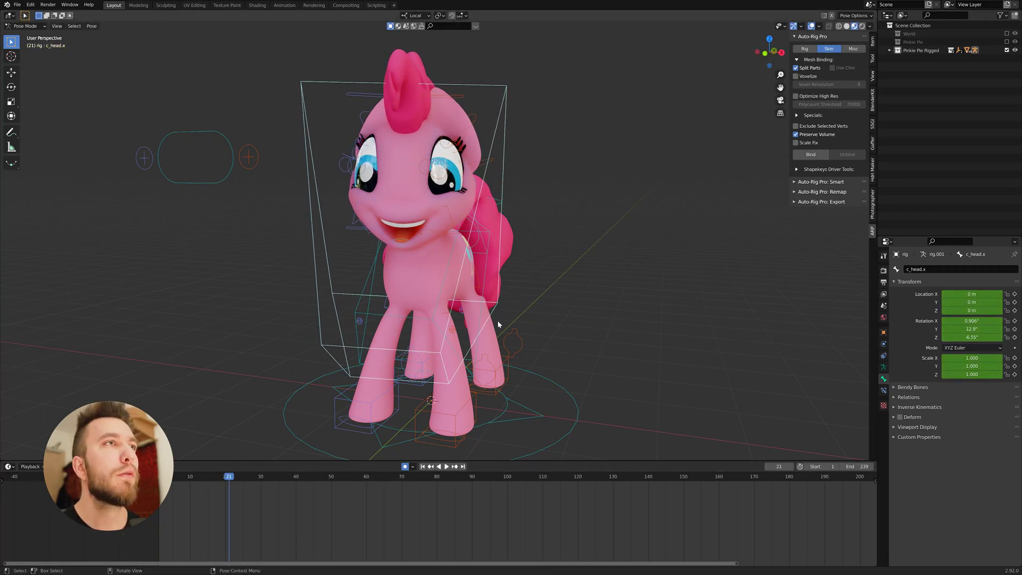
pyautogui.press('r')
pyautogui.press('r')
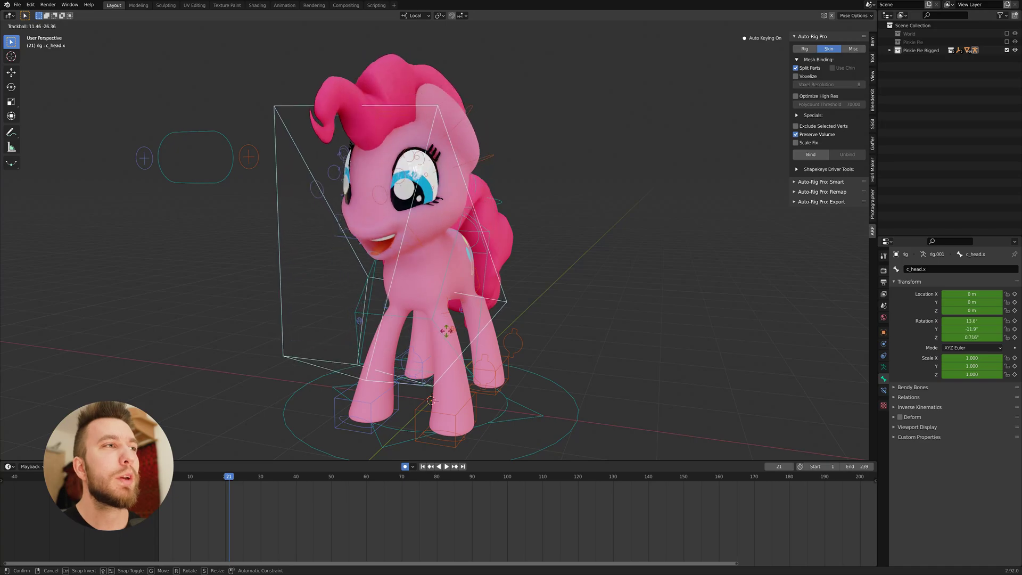
pyautogui.click(445, 339)
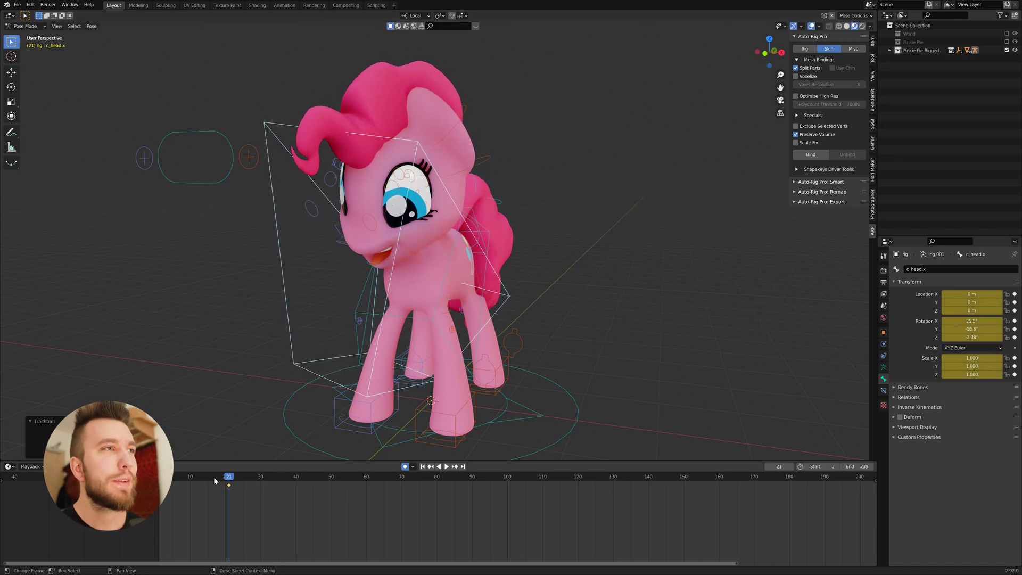
# Scrub back to frame 6 and play the animation to check the head motion
pyautogui.moveTo(213, 477); pyautogui.dragTo(177, 483)
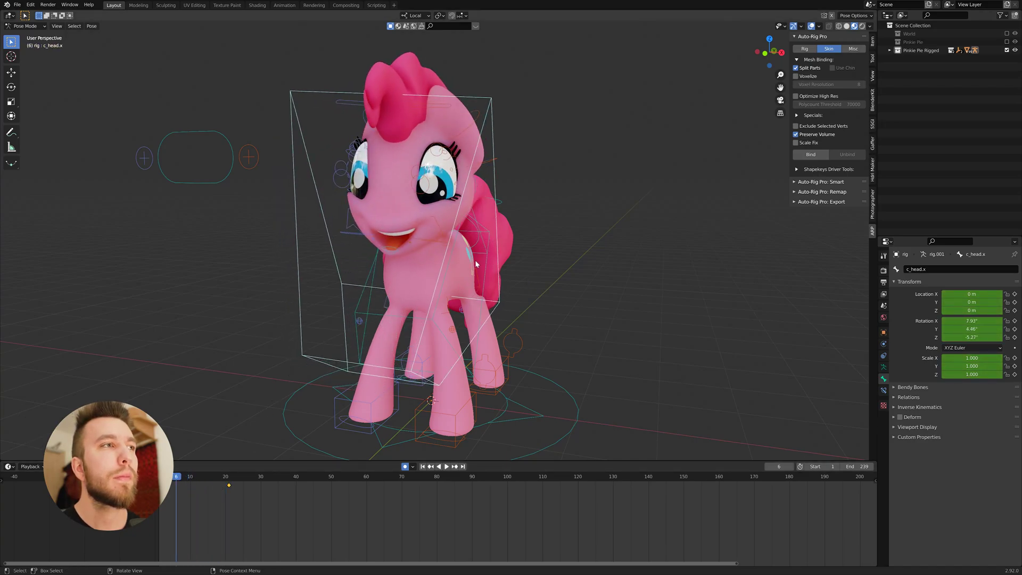
pyautogui.press('space')
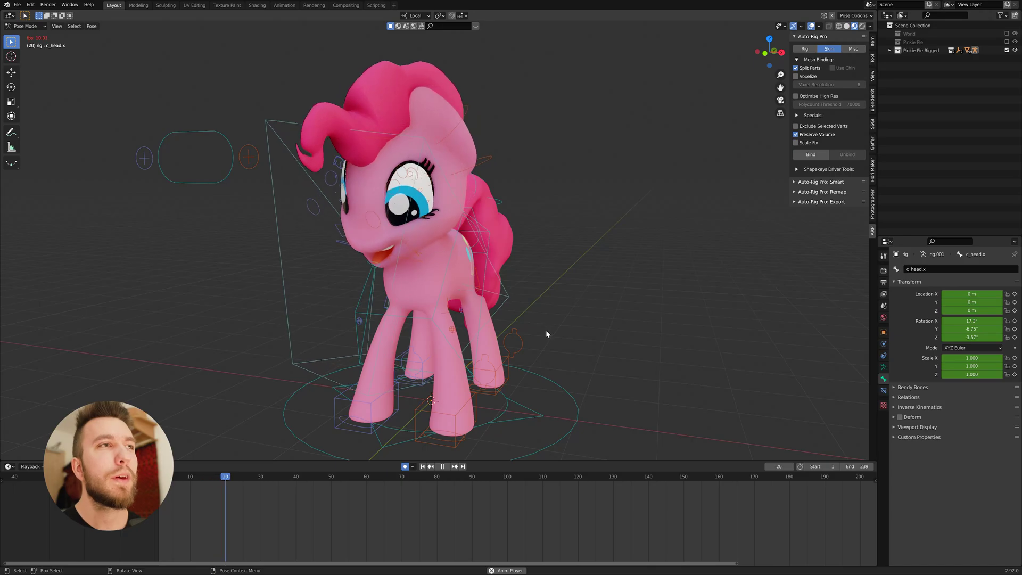